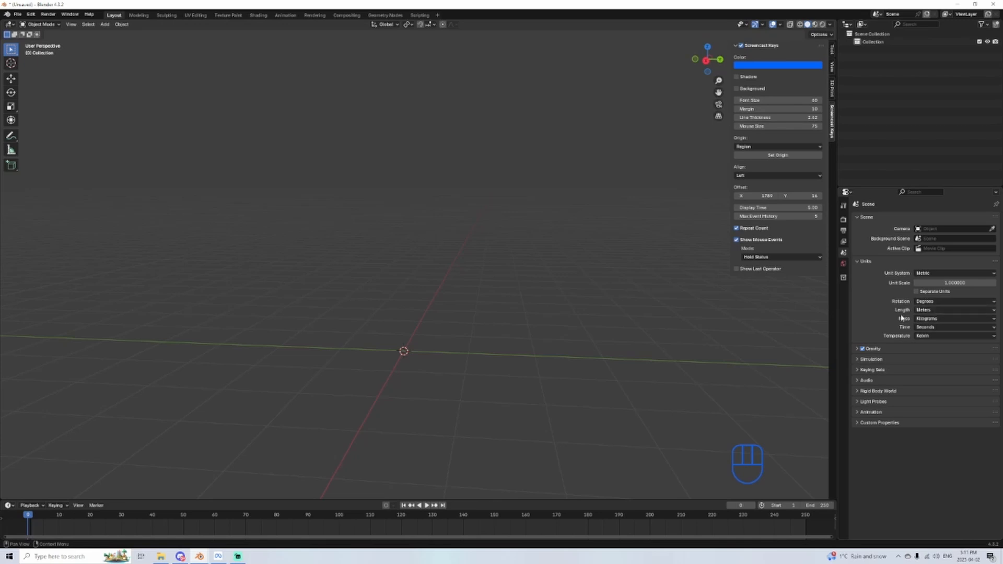
# Step: Set the scene's length unit to Centimeters
pyautogui.click(942, 312)
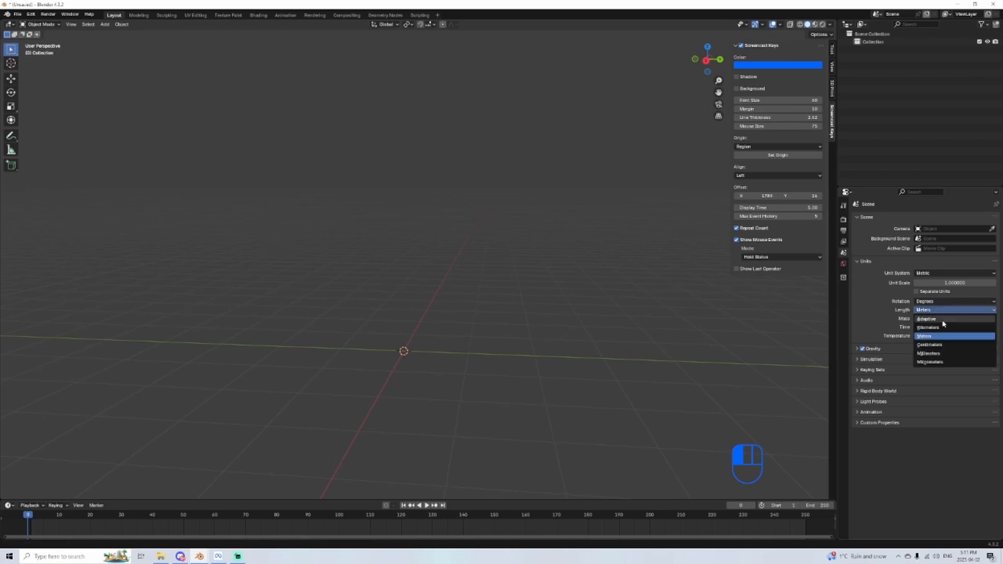
pyautogui.click(938, 321)
# Step: Add a cube mesh at the scene origin
pyautogui.keyDown('shift'); pyautogui.moveTo(598, 307); pyautogui.dragTo(528, 307, button='middle'); pyautogui.keyUp('shift')
pyautogui.scroll(2, 611, 343)
pyautogui.scroll(3, 412, 280)
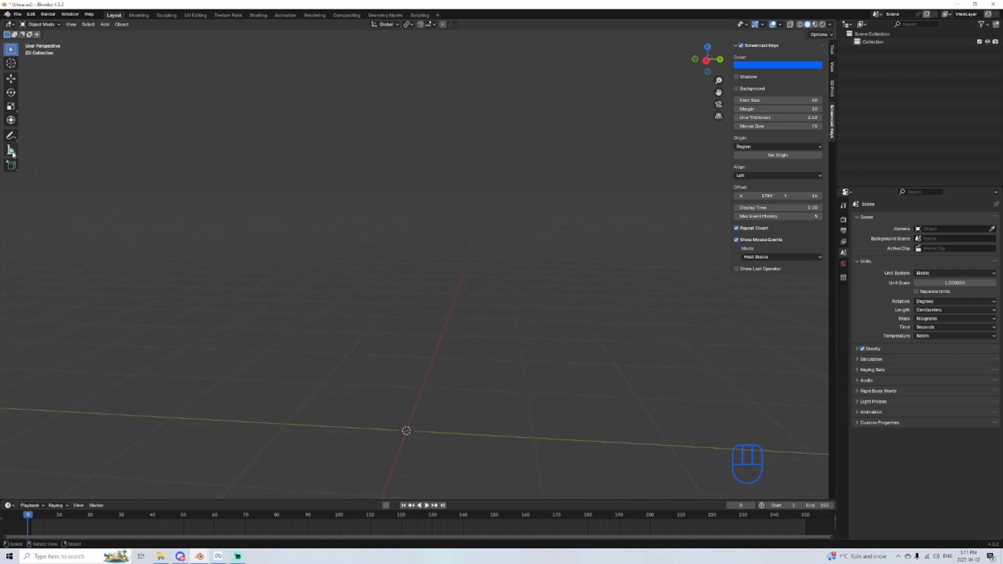
pyautogui.scroll(-2, 393, 318)
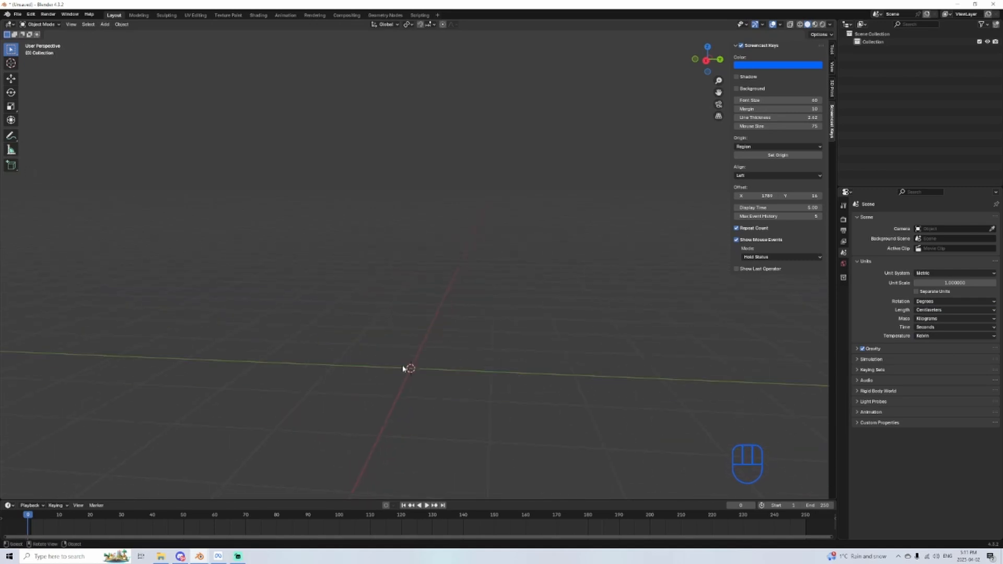
pyautogui.click(103, 29)
pyautogui.moveTo(107, 34)
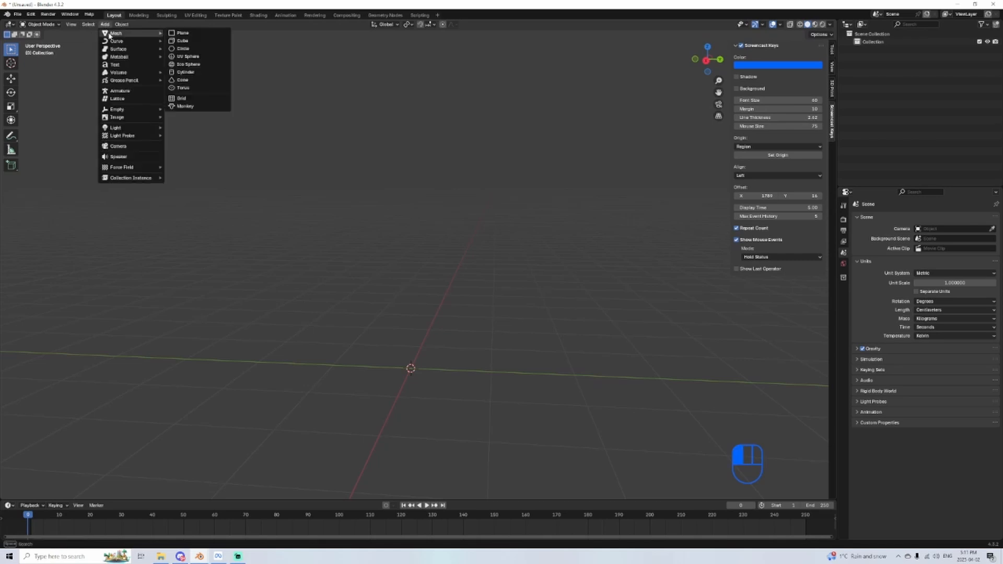
pyautogui.press('Escape')
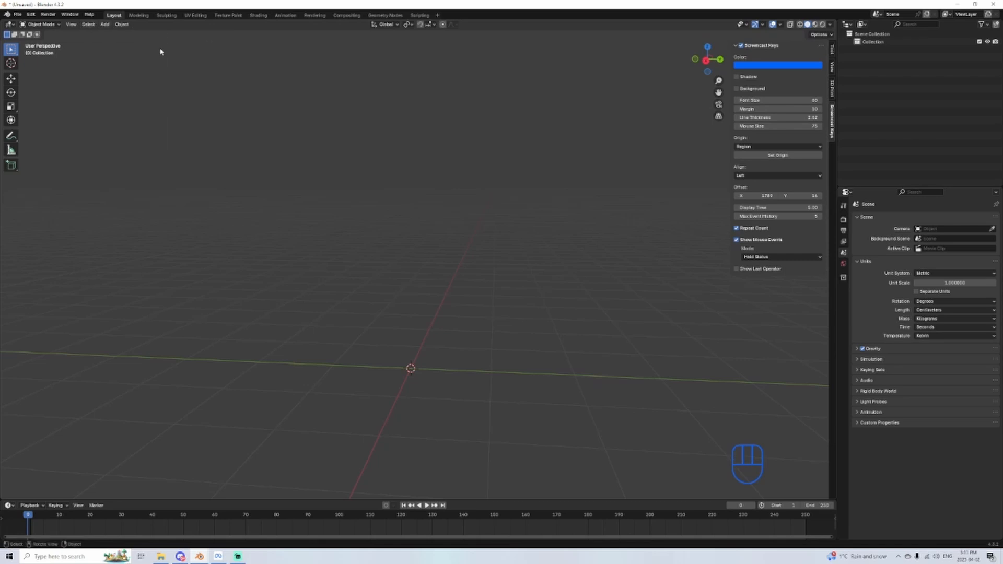
pyautogui.click(104, 27)
pyautogui.moveTo(108, 33)
pyautogui.click(183, 42)
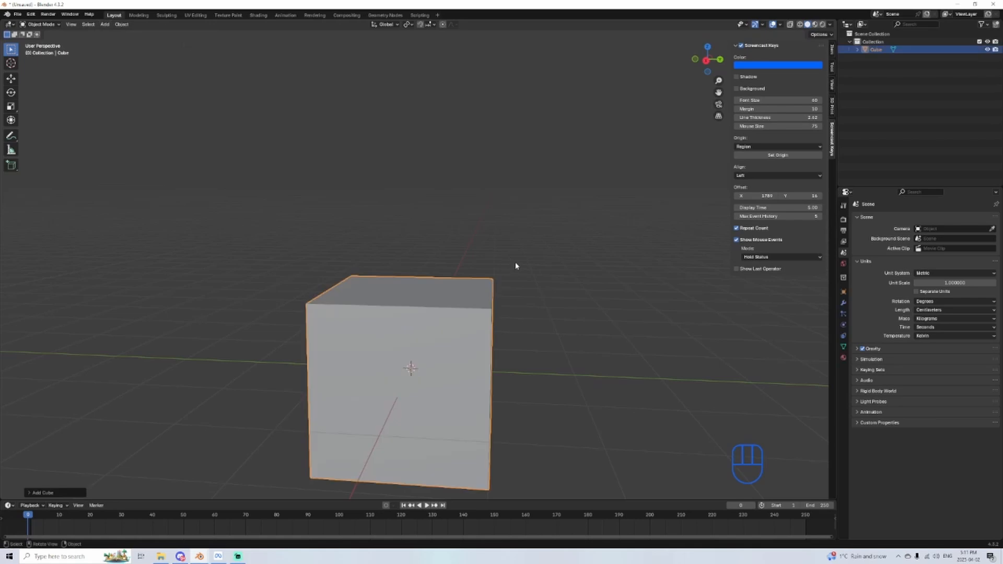
# Step: Measure the cube's width in the right orthographic view with a horizontal ruler just above it
pyautogui.scroll(-3, 512, 272)
pyautogui.keyDown('alt'); pyautogui.moveTo(339, 256); pyautogui.dragTo(222, 255, button='middle'); pyautogui.keyUp('alt')
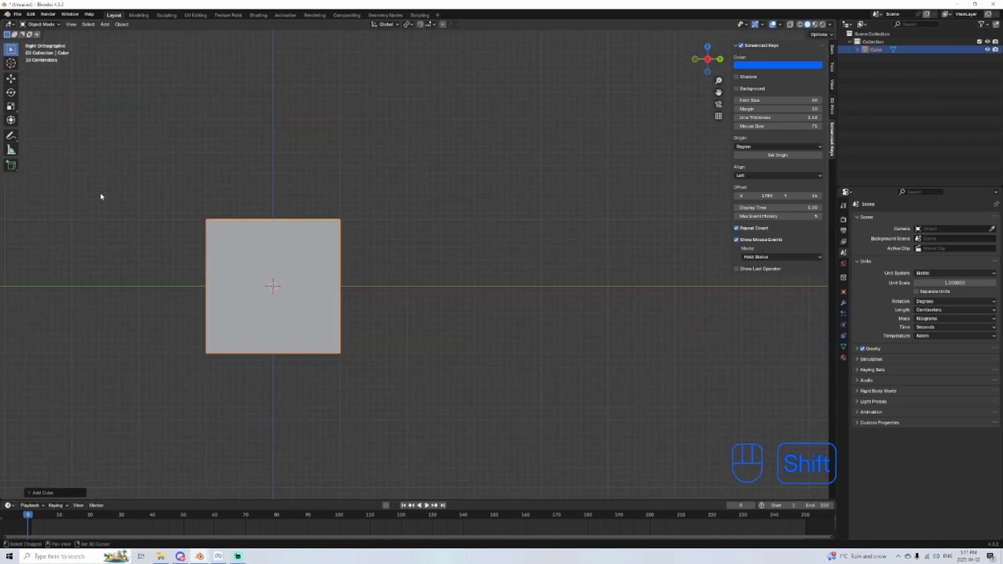
pyautogui.click(10, 150)
pyautogui.keyDown('shift'); pyautogui.moveTo(167, 204); pyautogui.dragTo(291, 280, button='middle'); pyautogui.keyUp('shift')
pyautogui.moveTo(291, 266); pyautogui.dragTo(431, 270)
pyautogui.scroll(3, 324, 284)
pyautogui.keyDown('shift'); pyautogui.moveTo(287, 289); pyautogui.dragTo(358, 209, button='middle'); pyautogui.keyUp('shift')
pyautogui.scroll(3, 369, 207)
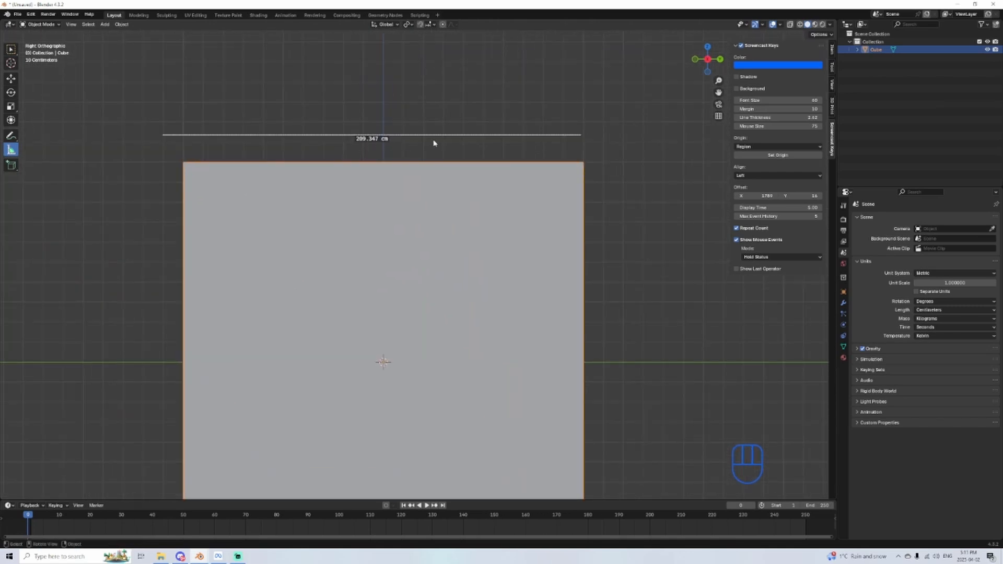
# Step: Scale the cube down to roughly a quarter of its size and delete the ruler above it
pyautogui.scroll(-3, 573, 268)
pyautogui.press('s')
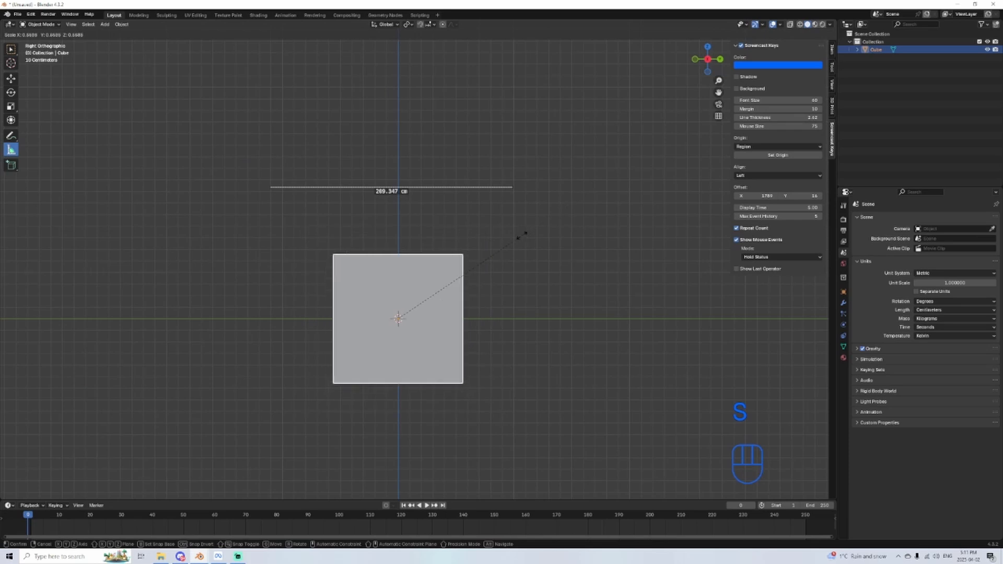
pyautogui.press('ctrl')
pyautogui.click(432, 280)
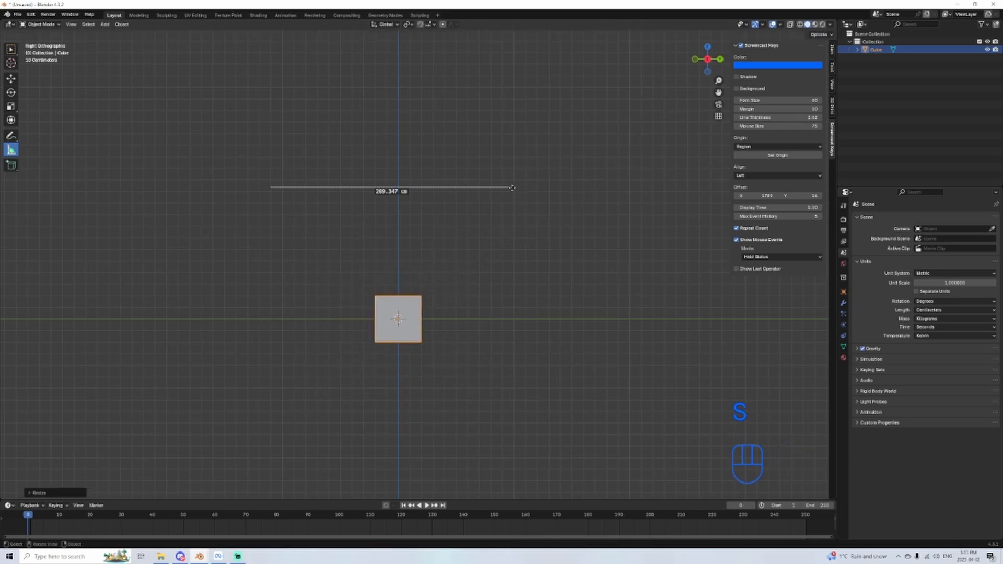
pyautogui.press('Delete')
# Step: Scale the cube down further in two passes until it is only a few centimetres wide
pyautogui.scroll(4, 448, 312)
pyautogui.keyDown('shift'); pyautogui.moveTo(447, 312); pyautogui.dragTo(471, 236, button='middle'); pyautogui.keyUp('shift')
pyautogui.press('s')
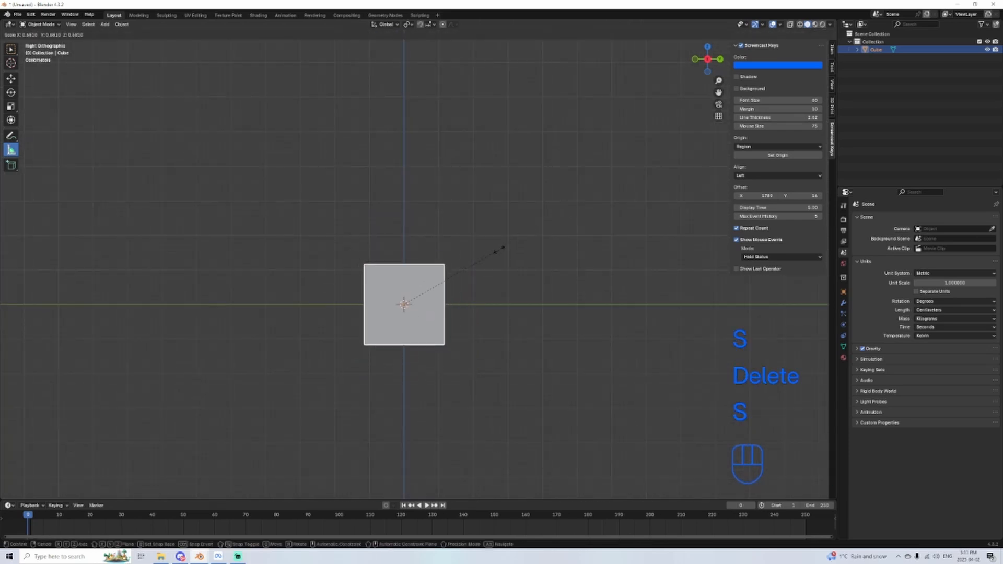
pyautogui.keyDown('ctrl'); pyautogui.click(443, 274); pyautogui.keyUp('ctrl')
pyautogui.scroll(5, 444, 292)
pyautogui.keyDown('shift'); pyautogui.moveTo(424, 302); pyautogui.dragTo(438, 175, button='middle'); pyautogui.keyUp('shift')
pyautogui.scroll(3, 437, 175)
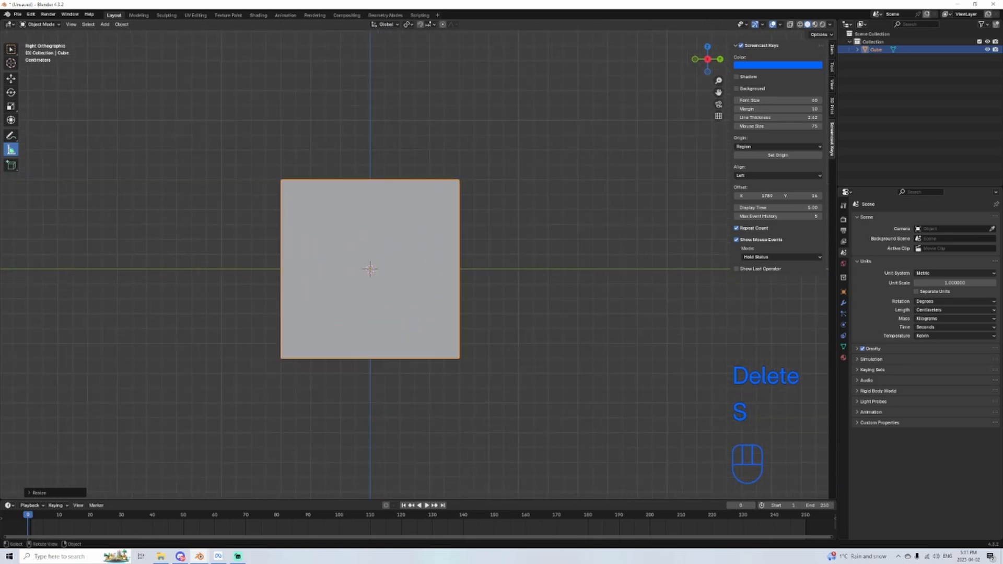
pyautogui.press('s')
pyautogui.keyDown('ctrl'); pyautogui.click(453, 218); pyautogui.keyUp('ctrl')
pyautogui.scroll(4, 430, 239)
pyautogui.keyDown('shift'); pyautogui.moveTo(320, 220); pyautogui.dragTo(403, 238, button='middle'); pyautogui.keyUp('shift')
pyautogui.scroll(1, 403, 237)
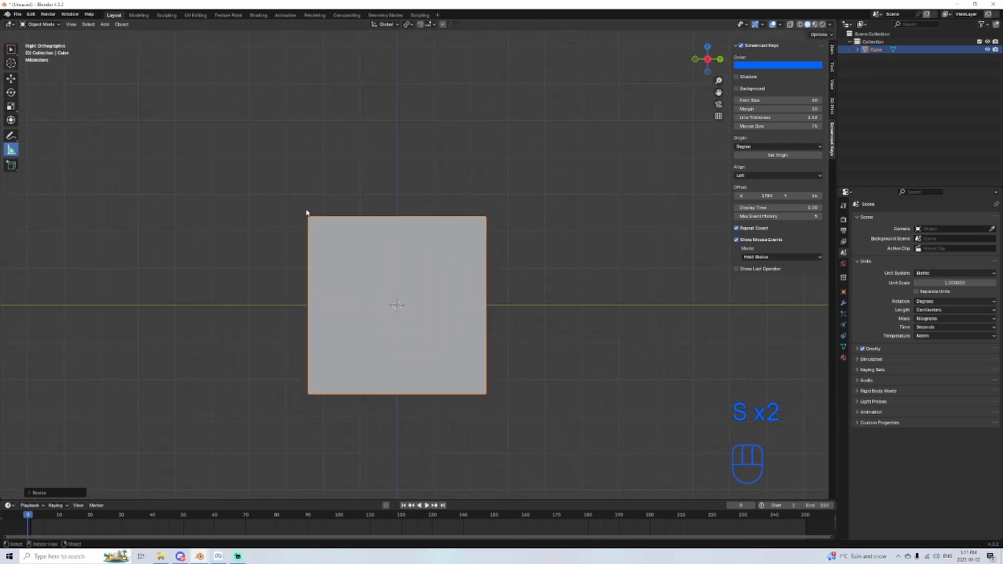
# Step: Draw a horizontal ruler about 10.2 cm long, starting at the cube's upper left corner
pyautogui.moveTo(306, 212); pyautogui.dragTo(683, 210)
pyautogui.keyDown('shift'); pyautogui.moveTo(585, 238); pyautogui.dragTo(429, 253, button='middle'); pyautogui.keyUp('shift')
pyautogui.scroll(-2, 425, 255)
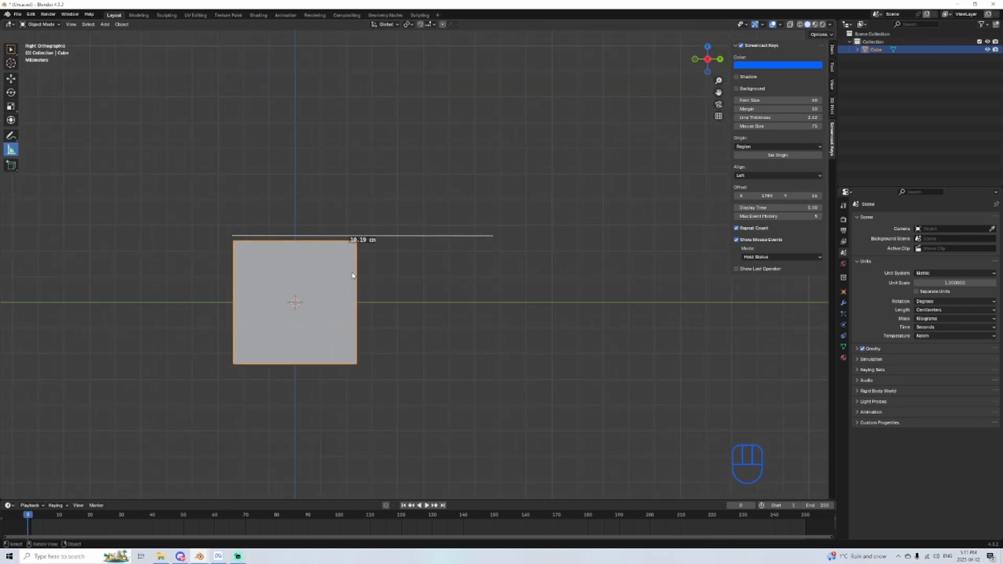
# Step: Enlarge the cube and move it so that it extends past both ends of the ruler
pyautogui.press('s')
pyautogui.click(436, 250)
pyautogui.press('g')
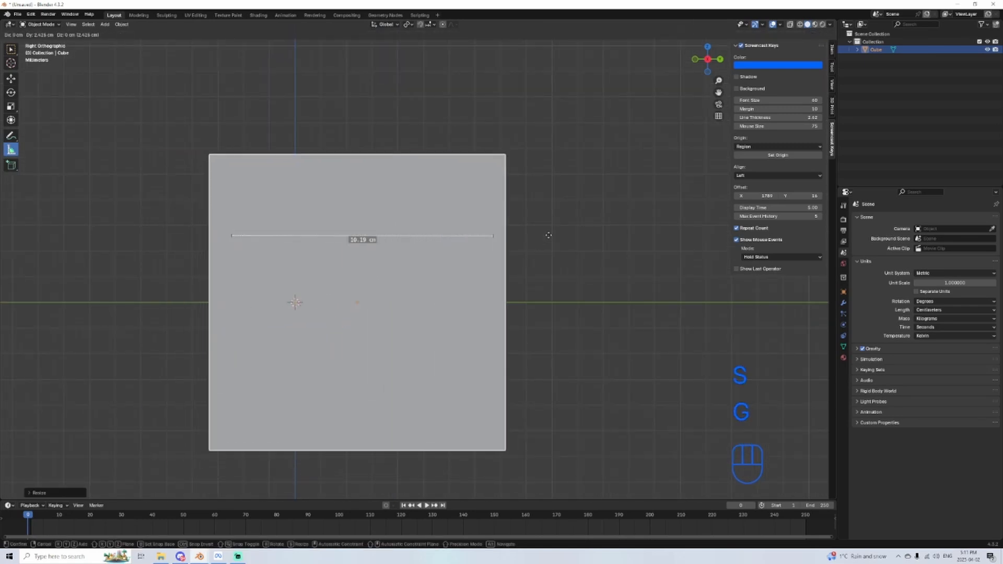
pyautogui.click(555, 205)
pyautogui.press('s')
pyautogui.click(509, 243)
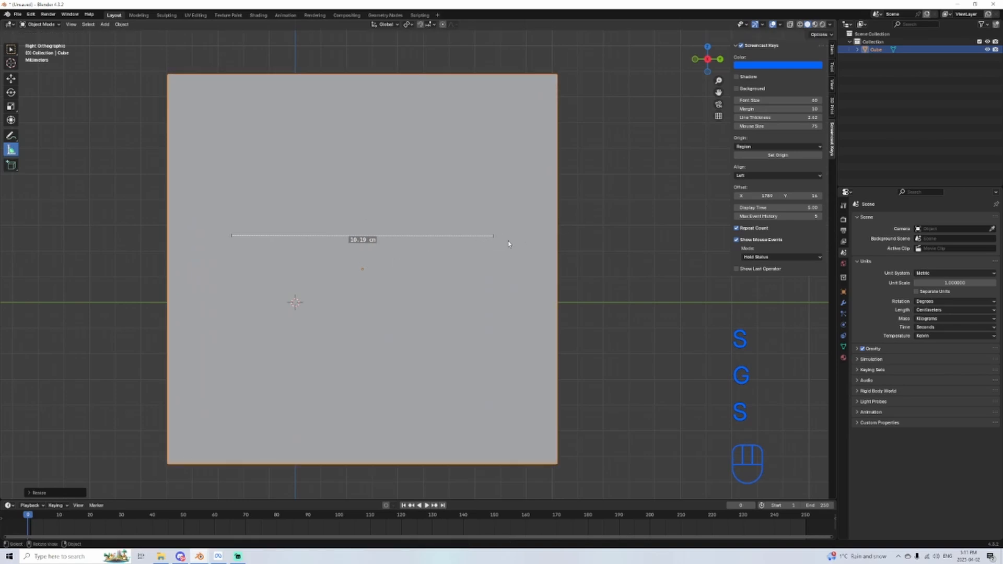
# Step: Resize and reposition the cube so its left edge lines up with the left end of the ruler
pyautogui.scroll(-6, 388, 293)
pyautogui.press('s')
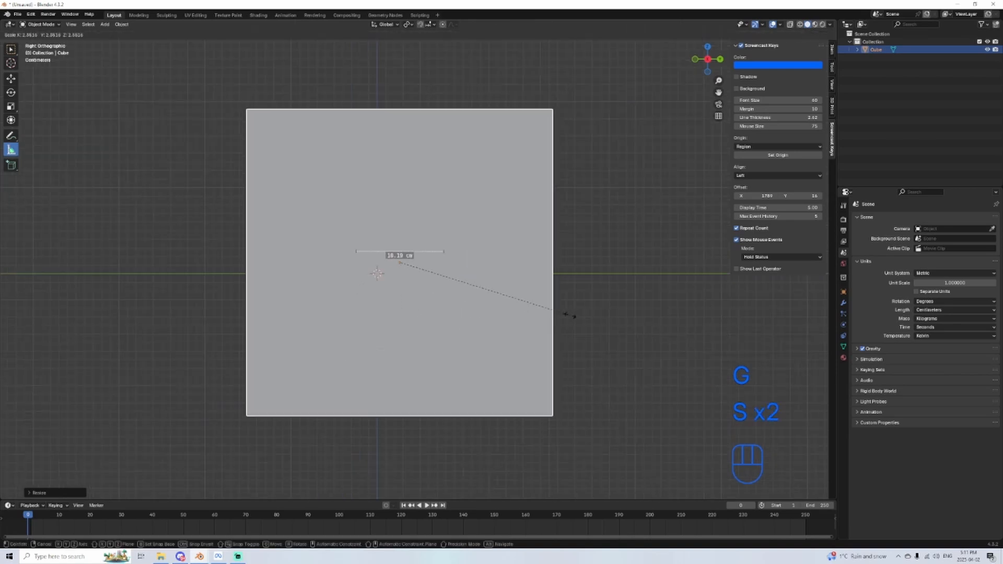
pyautogui.click(513, 311)
pyautogui.press('g')
pyautogui.click(601, 315)
pyautogui.press('s')
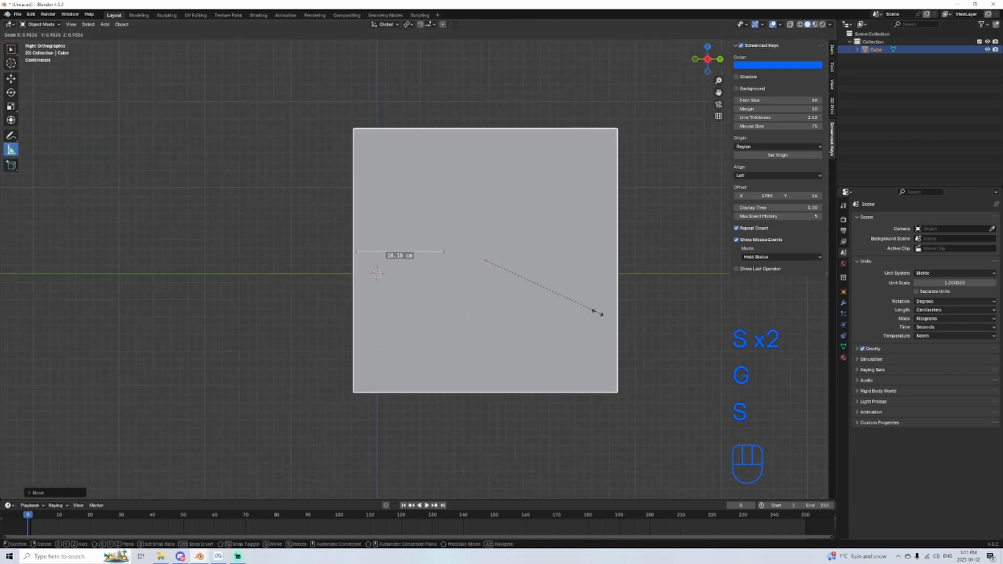
pyautogui.click(576, 310)
pyautogui.press('g')
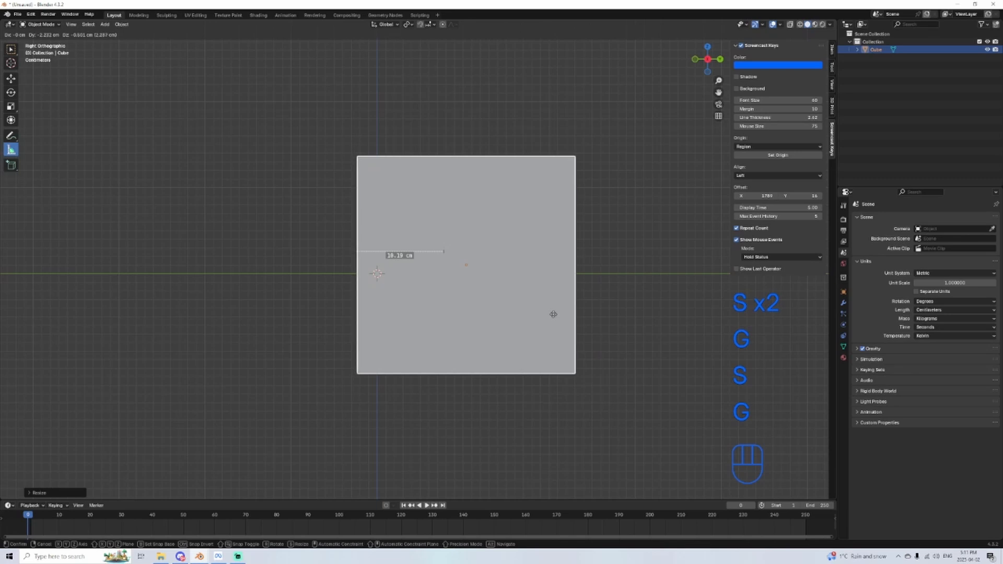
pyautogui.click(554, 314)
# Step: Match the cube's width to a new horizontal ruler about 20.7 cm long and move the cube left of the rulers
pyautogui.moveTo(359, 278); pyautogui.dragTo(540, 282)
pyautogui.press('s')
pyautogui.click(542, 288)
pyautogui.press('g')
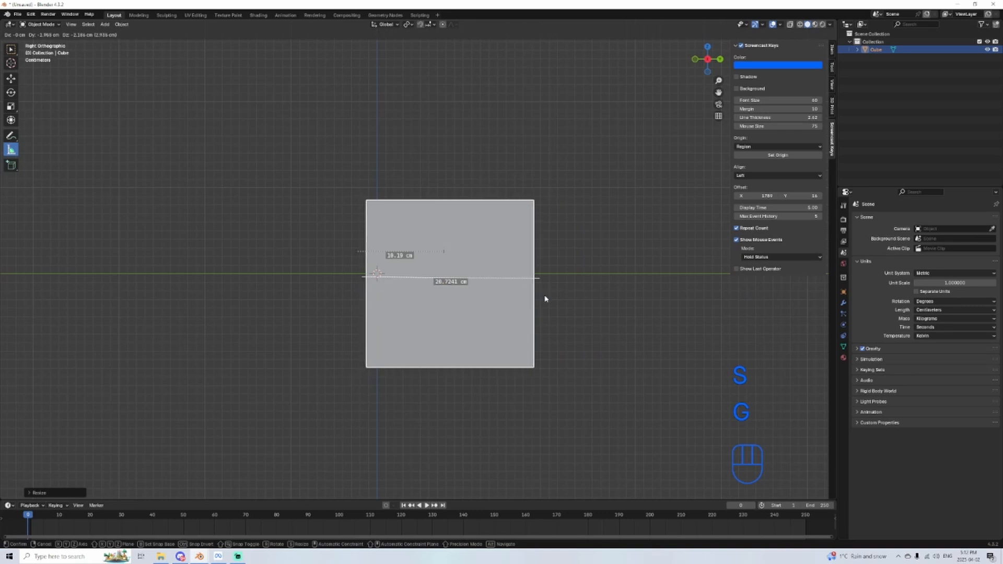
pyautogui.press('s')
pyautogui.press('g')
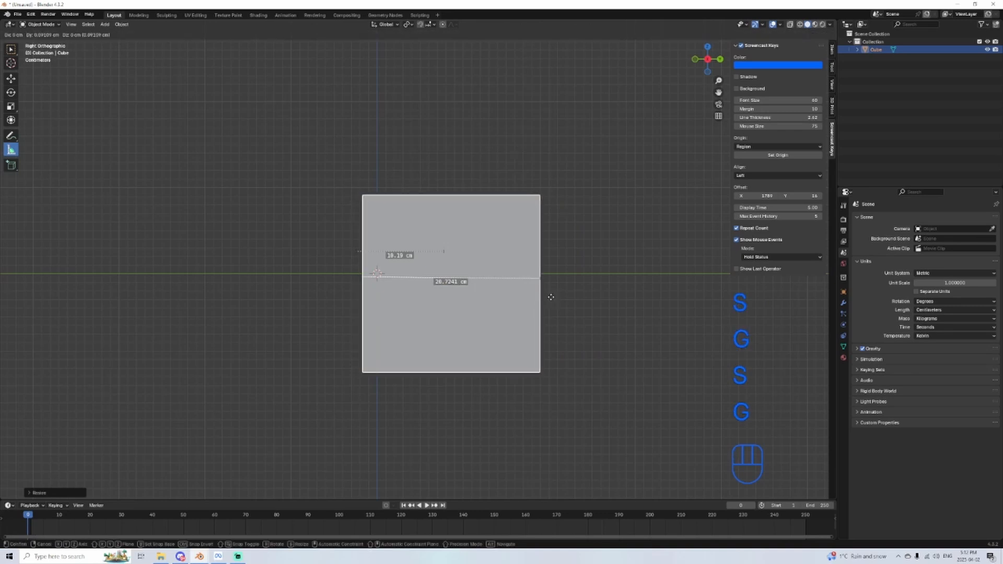
pyautogui.press('g')
pyautogui.click(333, 291)
# Step: Bisect the cube in Edit Mode with a straight vertical cut slightly left of its centre
pyautogui.keyDown('shift'); pyautogui.moveTo(269, 251); pyautogui.dragTo(385, 289, button='middle'); pyautogui.keyUp('shift')
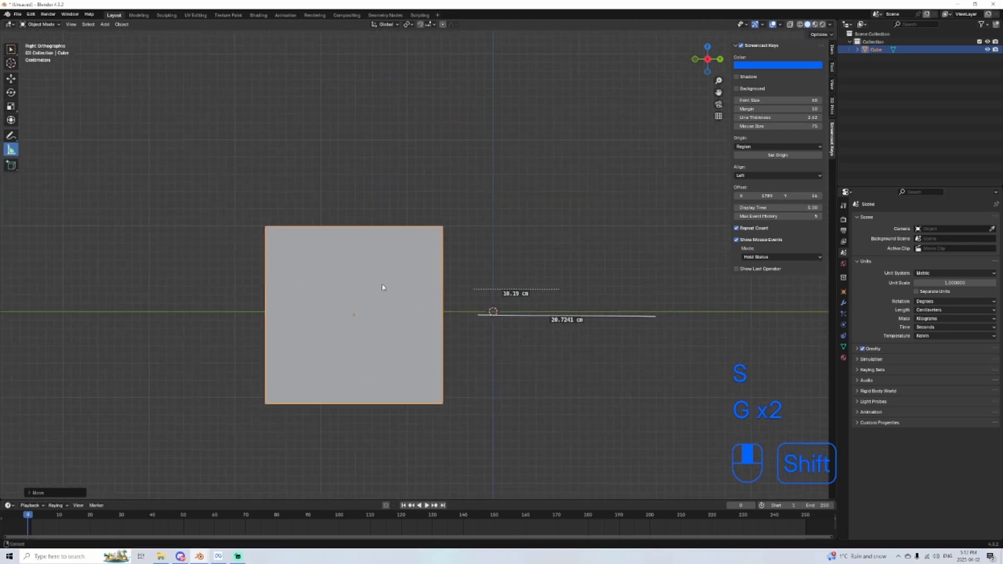
pyautogui.scroll(3, 522, 330)
pyautogui.keyDown('shift'); pyautogui.moveTo(491, 332); pyautogui.dragTo(553, 211, button='middle'); pyautogui.keyUp('shift')
pyautogui.press('Tab')
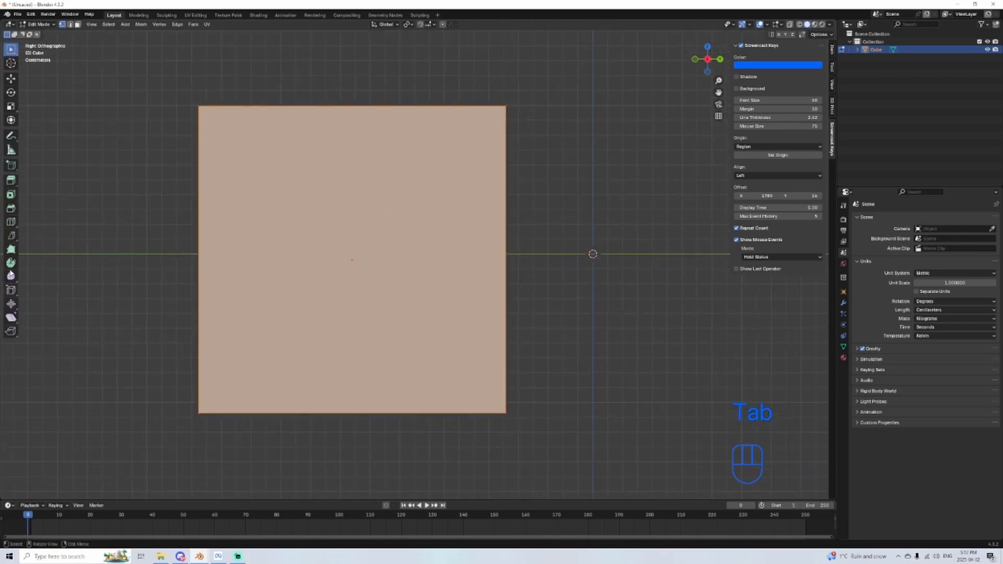
pyautogui.click(11, 236)
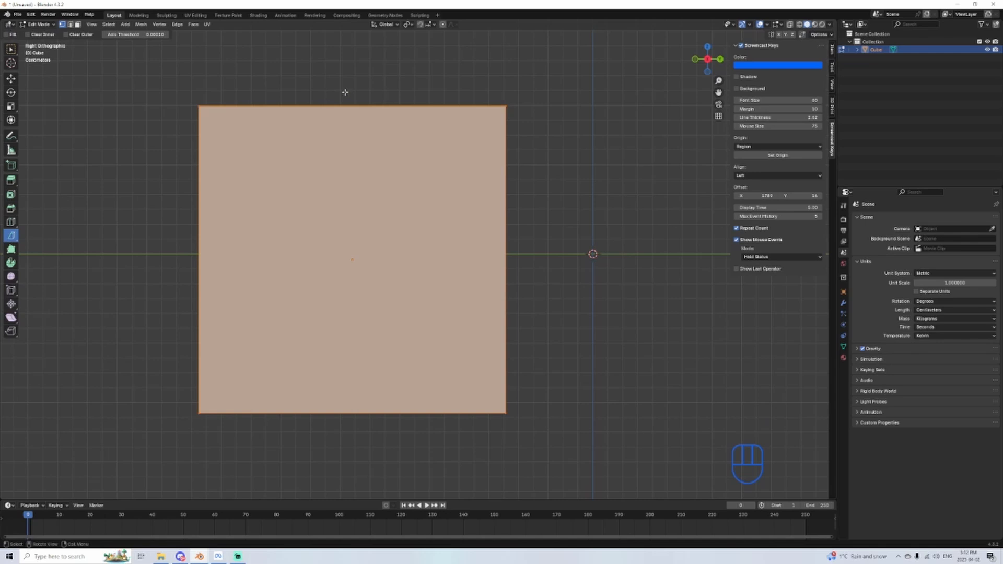
pyautogui.moveTo(347, 88); pyautogui.dragTo(346, 111)
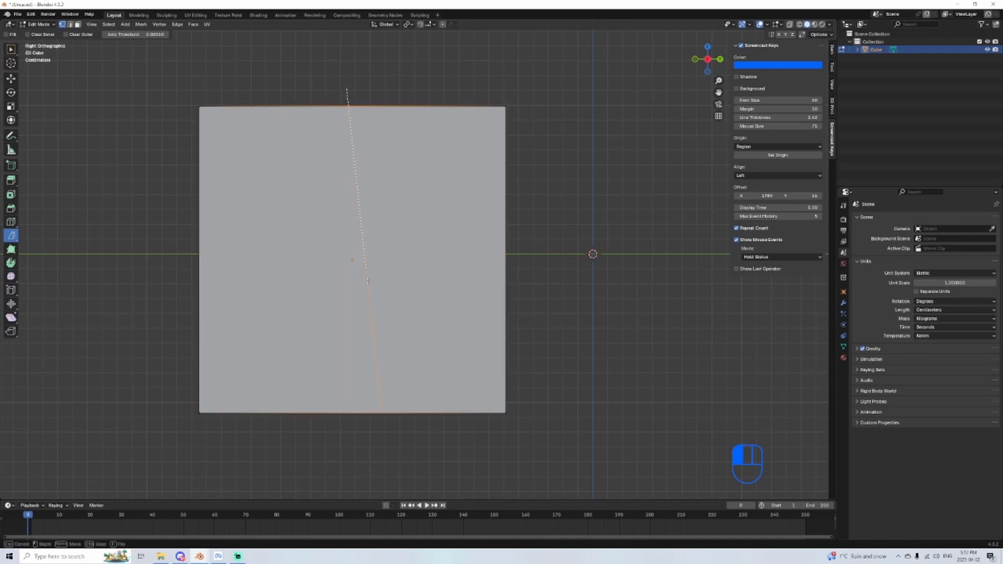
pyautogui.keyDown('ctrl'); pyautogui.moveTo(348, 425); pyautogui.dragTo(345, 431); pyautogui.keyUp('ctrl')
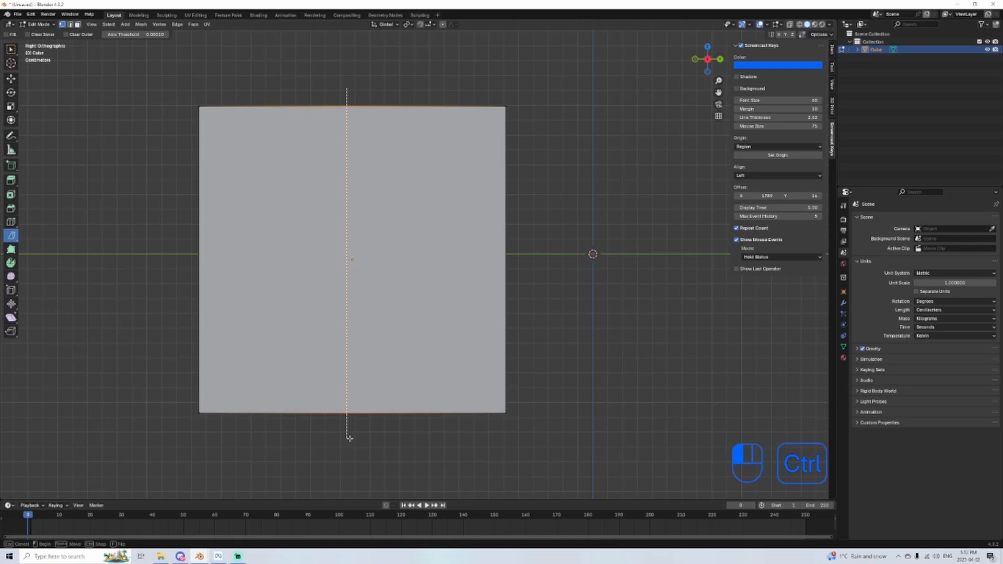
pyautogui.keyDown('ctrl'); pyautogui.moveTo(349, 438); pyautogui.dragTo(348, 438); pyautogui.keyUp('ctrl')
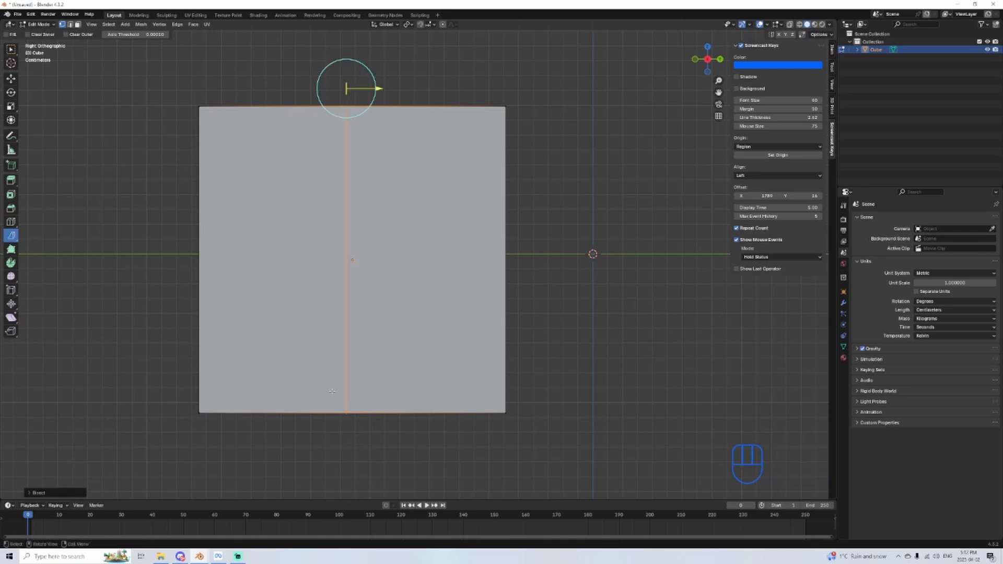
# Step: Rip the mesh along the cut without shifting it and separate the right half into its own object
pyautogui.press('v')
pyautogui.click(535, 391)
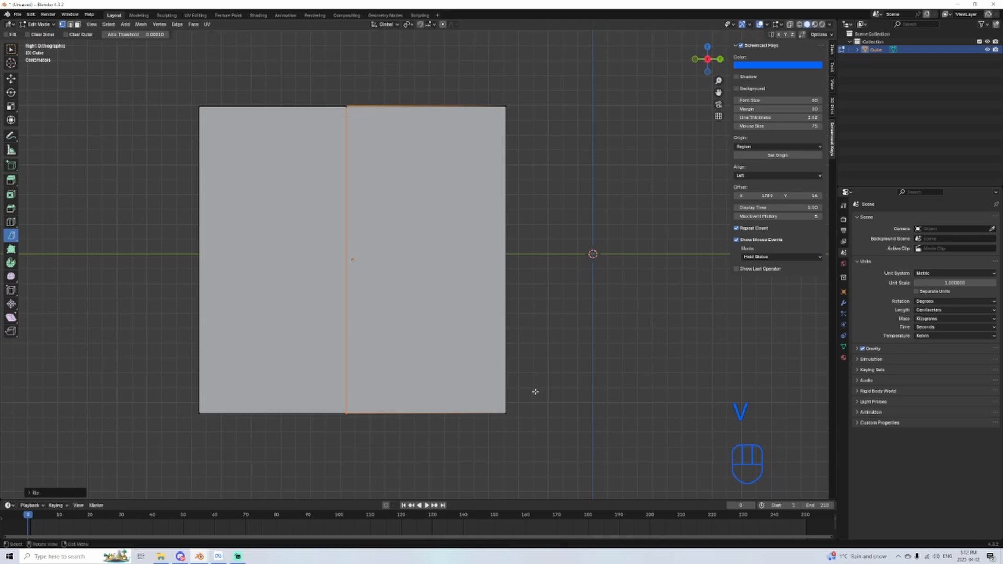
pyautogui.click(576, 417)
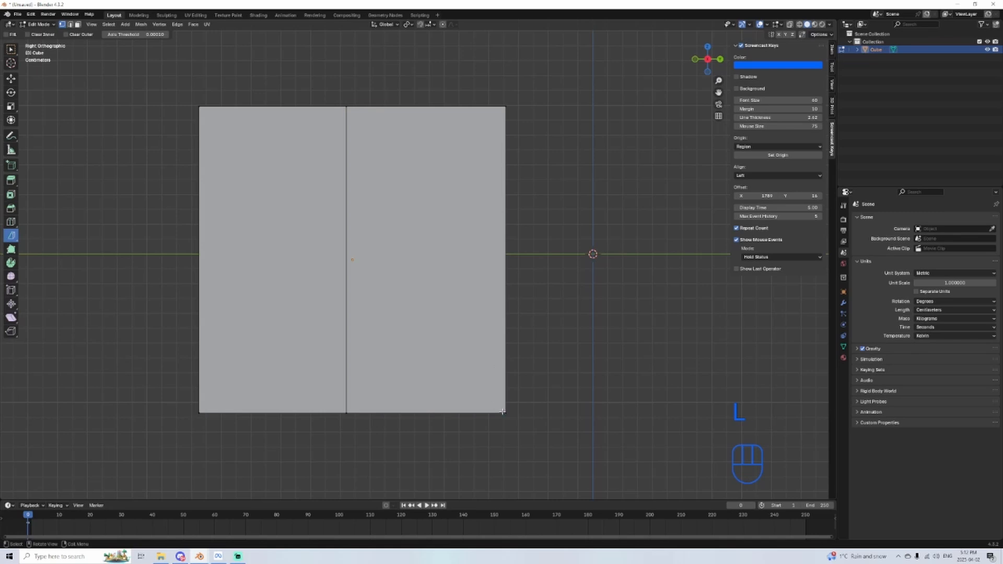
pyautogui.press('l')
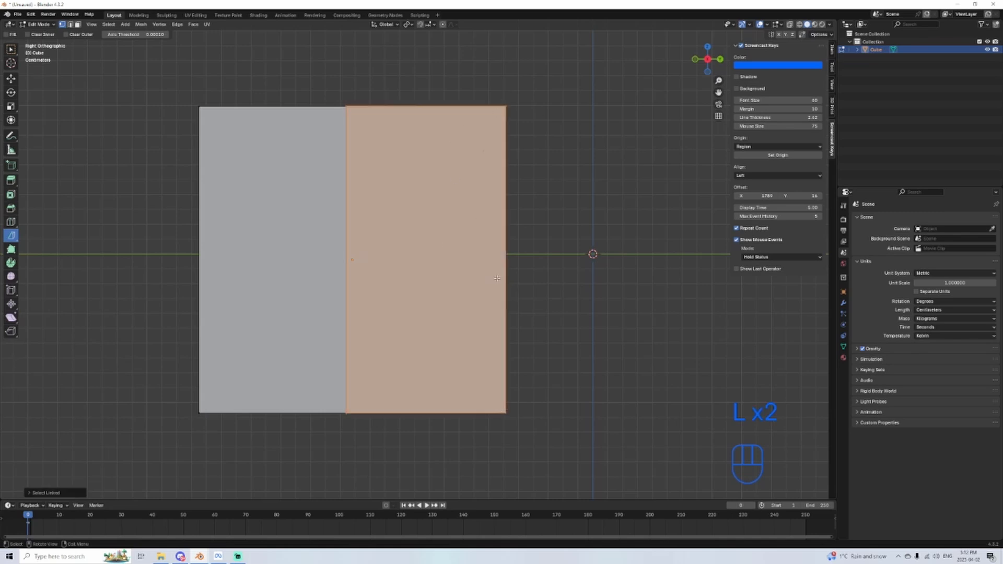
pyautogui.moveTo(459, 176); pyautogui.dragTo(501, 337, button='right')
pyautogui.press('Tab')
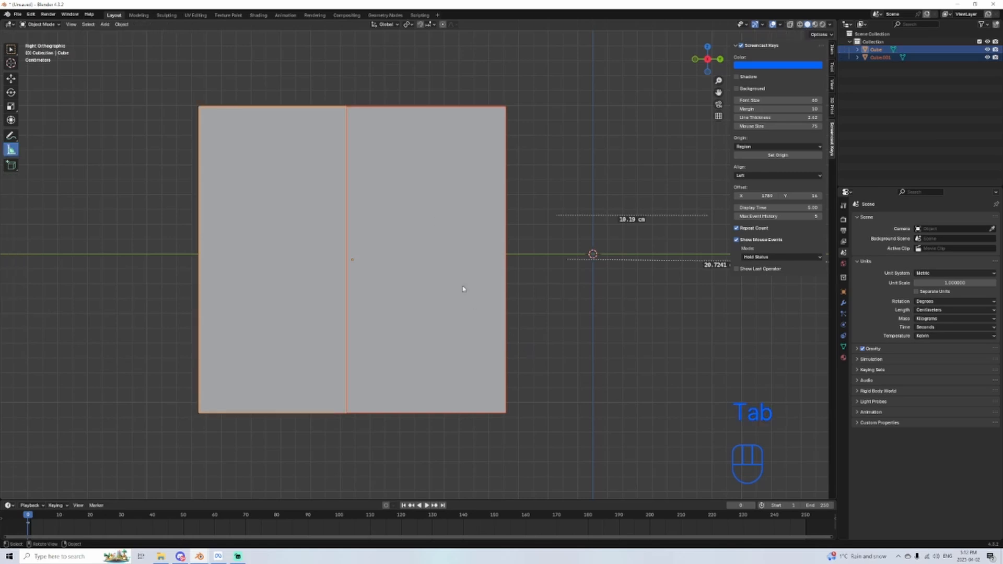
# Step: Move the separated right half clear of the left half and frame the selection to inspect the cut sides
pyautogui.press('g')
pyautogui.click(595, 246)
pyautogui.moveTo(596, 246); pyautogui.dragTo(2, 79, button='middle')
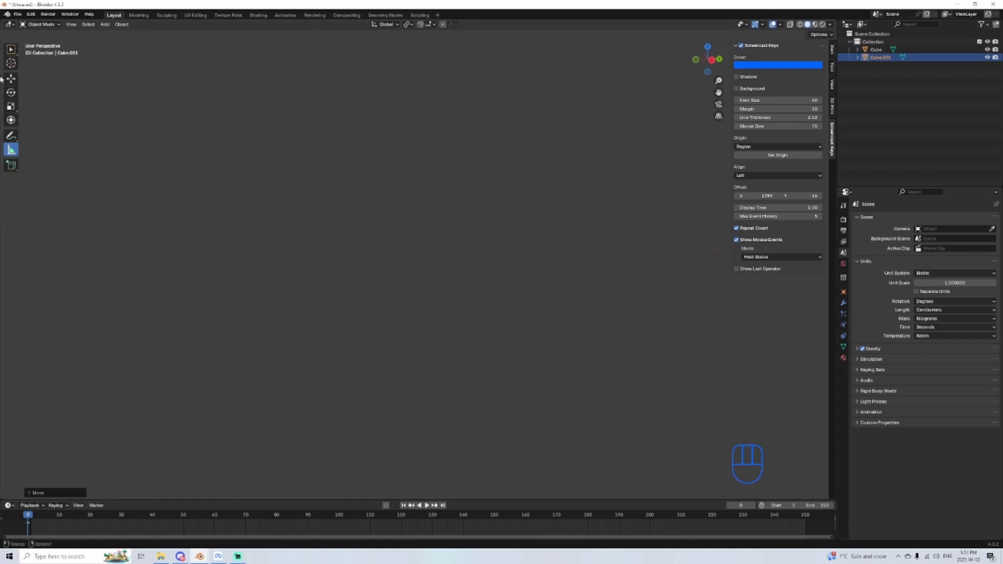
pyautogui.click(71, 24)
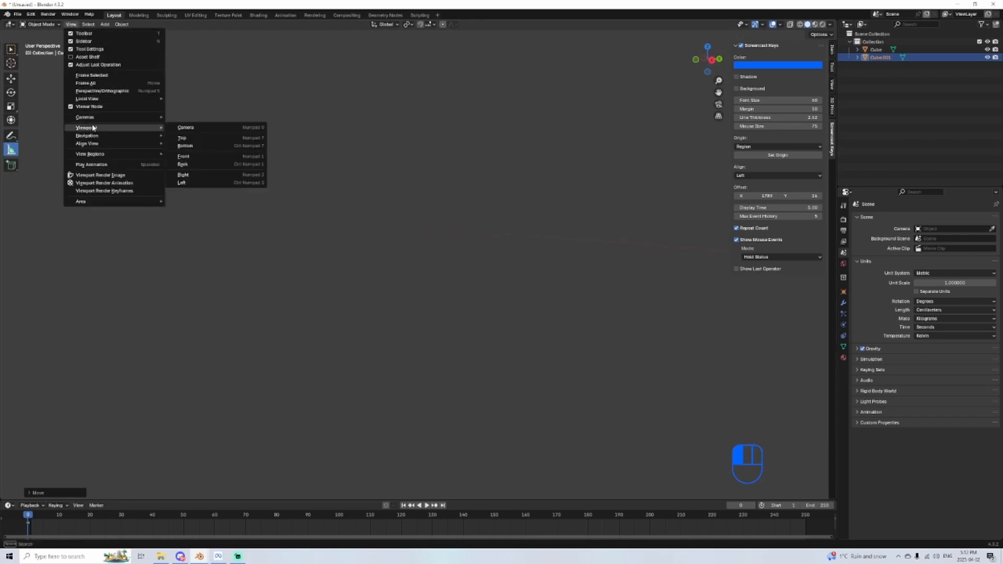
pyautogui.click(92, 75)
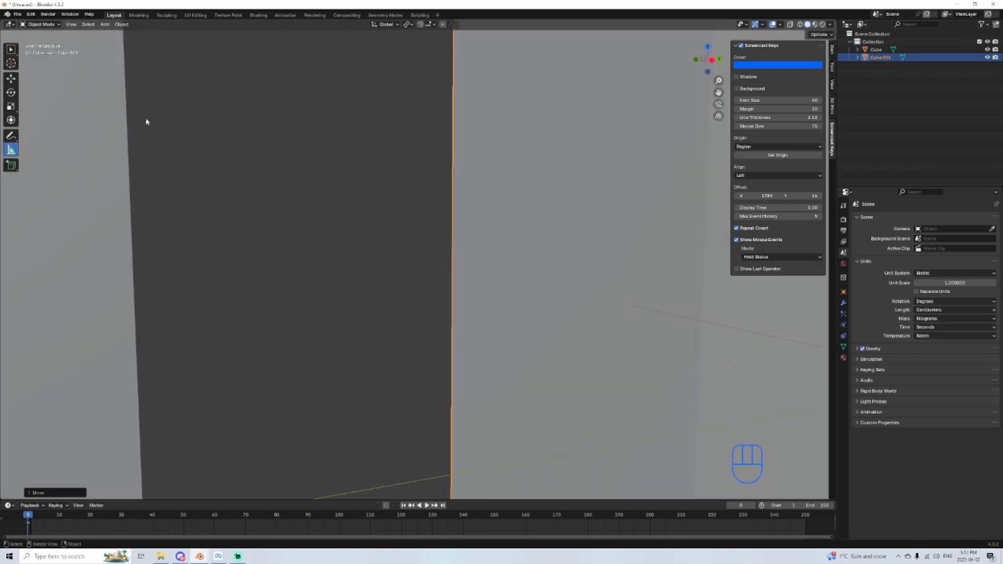
pyautogui.scroll(-5, 404, 226)
pyautogui.moveTo(258, 168); pyautogui.dragTo(439, 211, button='middle')
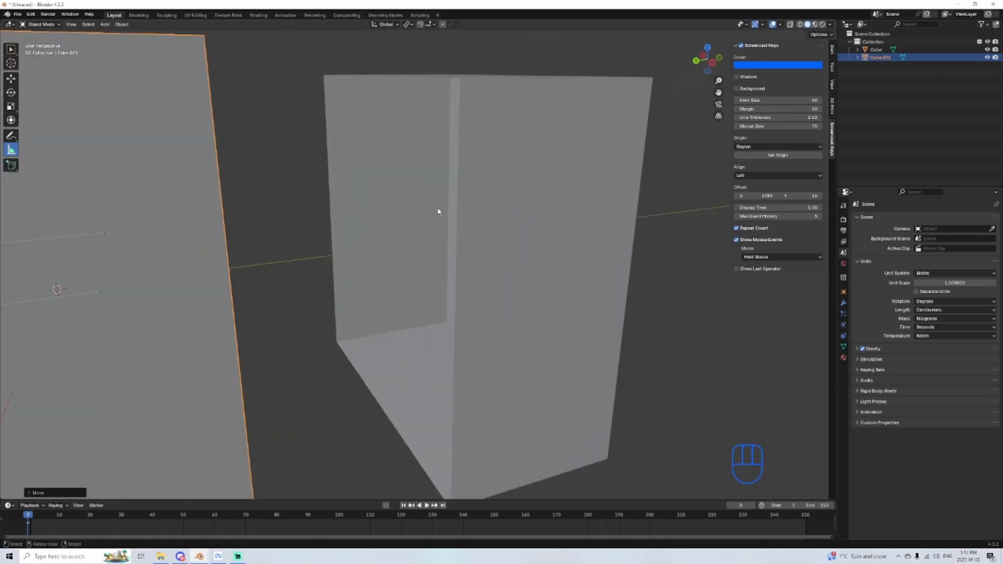
# Step: Try closing the left half's open cut side with the 3D Print clean-up operation Make Manifold, and undo it
pyautogui.click(487, 239)
pyautogui.moveTo(487, 238); pyautogui.dragTo(627, 226, button='middle')
pyautogui.click(833, 106)
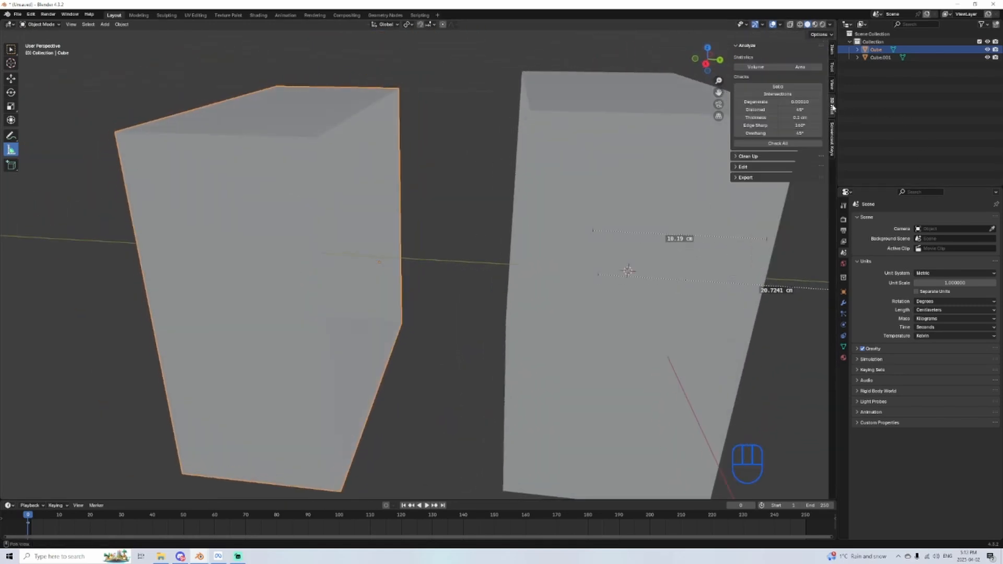
pyautogui.click(738, 157)
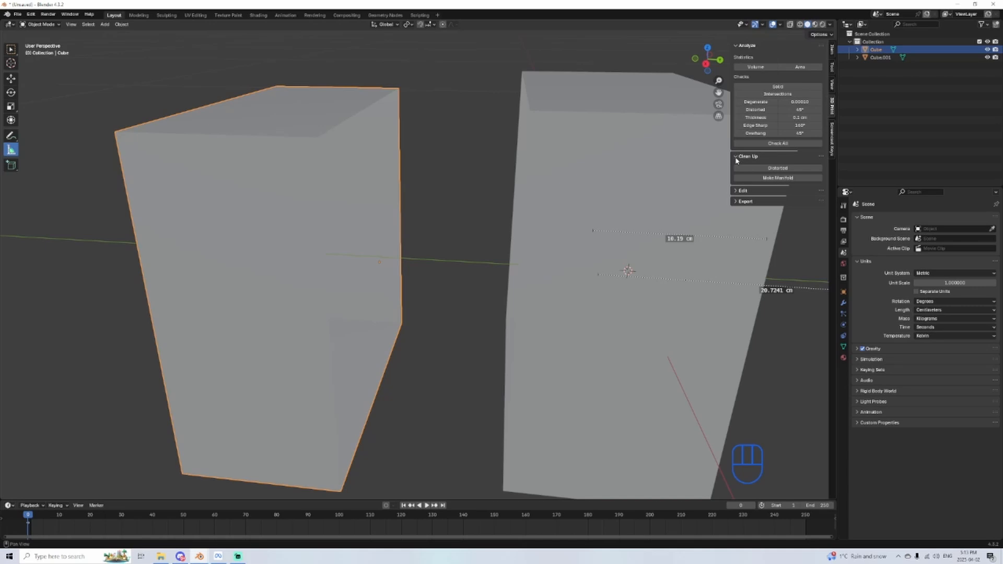
pyautogui.click(778, 178)
pyautogui.moveTo(439, 293)
pyautogui.mouseDown(button='middle')
pyautogui.moveTo(464, 296)
pyautogui.moveTo(452, 287)
pyautogui.mouseUp(button='middle')
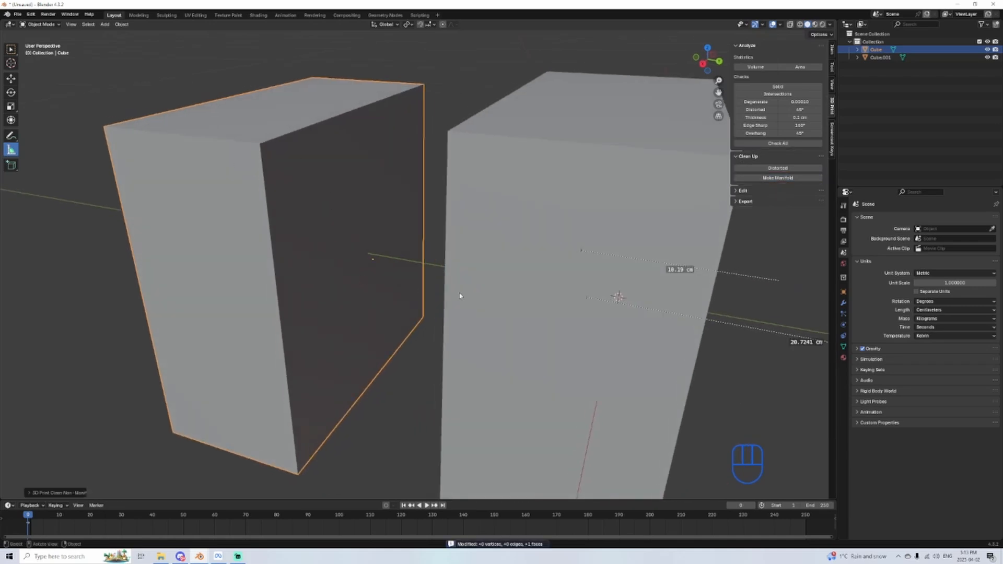
pyautogui.scroll(-3, 464, 262)
pyautogui.scroll(4, 397, 267)
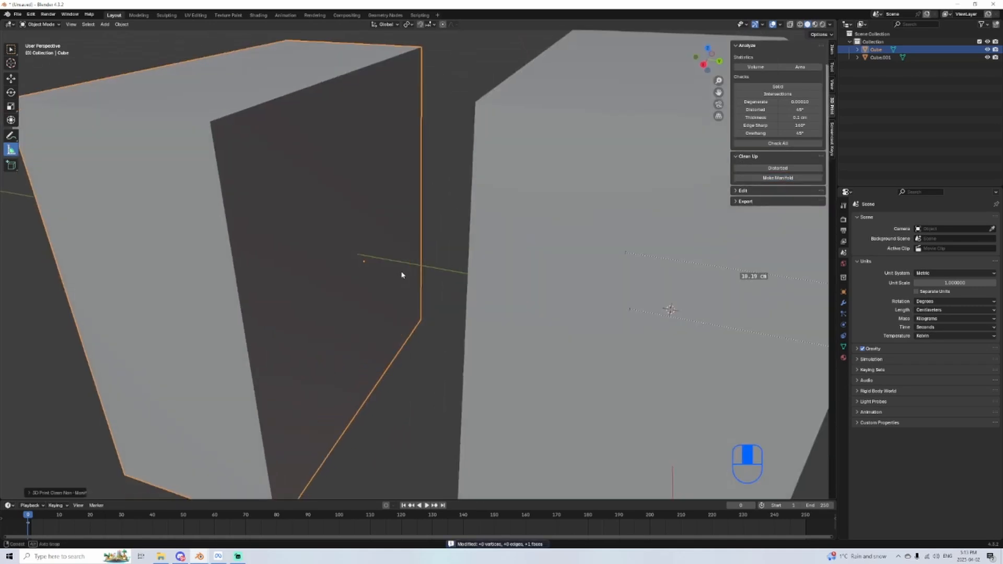
pyautogui.hotkey('ctrl', 'z')
# Step: Fill the left half's open cut side with a face built from its four corner vertices in Edit Mode
pyautogui.scroll(-4, 399, 267)
pyautogui.scroll(3, 398, 266)
pyautogui.press('Tab')
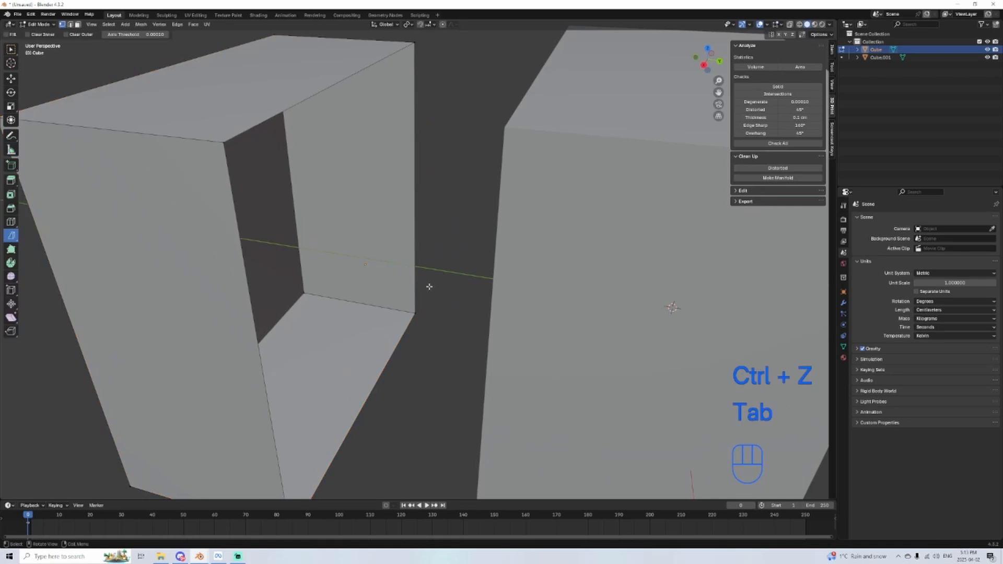
pyautogui.scroll(-2, 426, 285)
pyautogui.press('1')
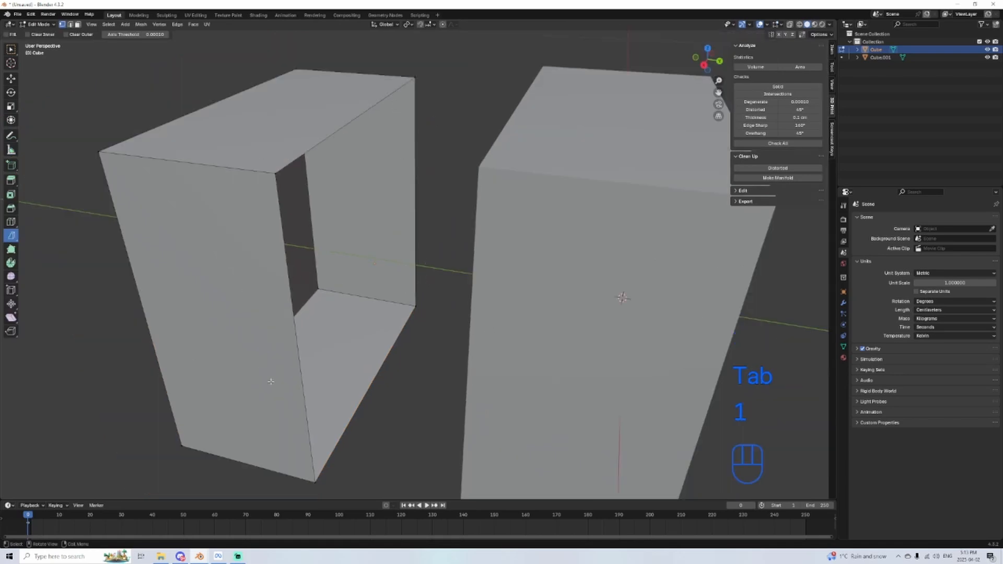
pyautogui.click(414, 76)
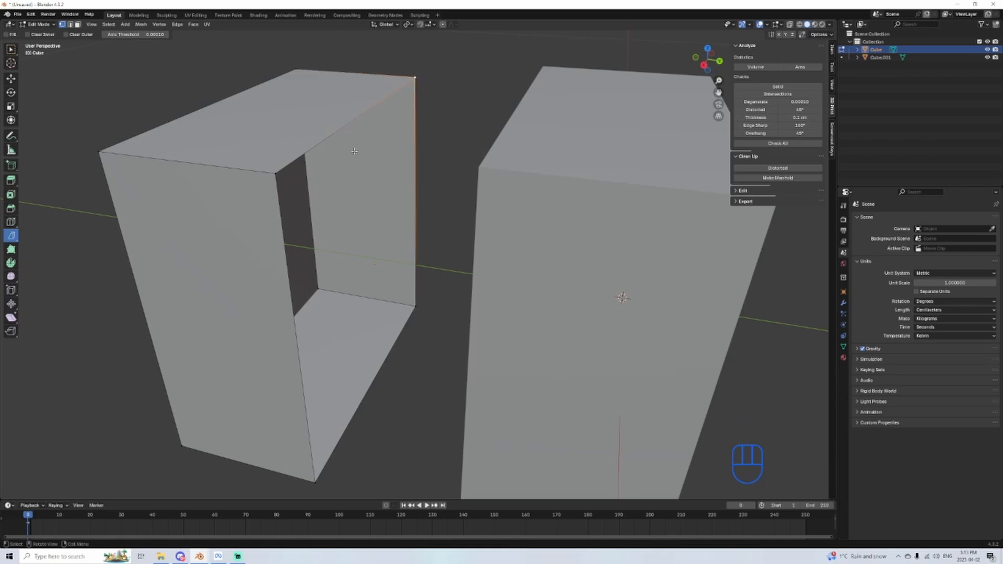
pyautogui.keyDown('shift'); pyautogui.click(276, 173); pyautogui.keyUp('shift')
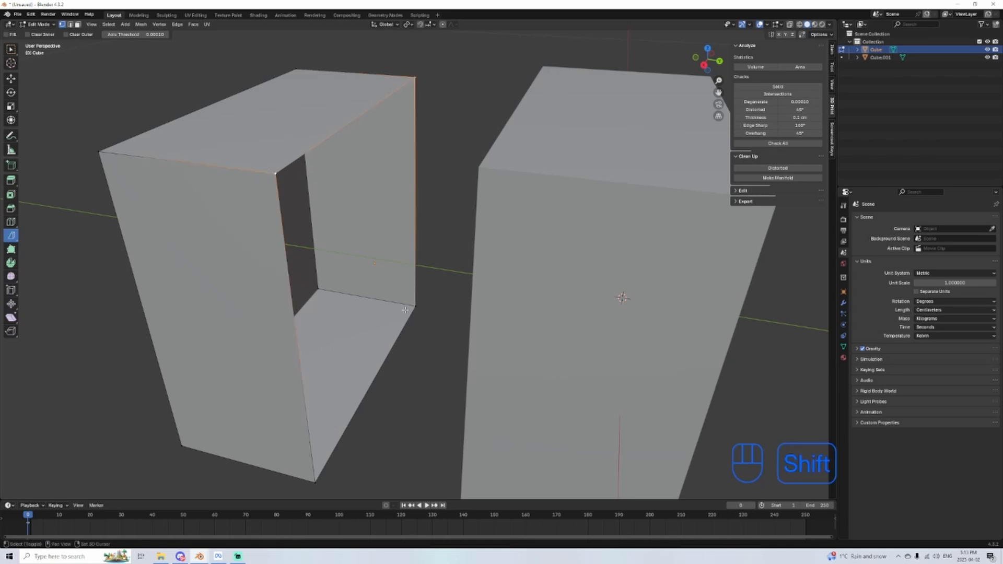
pyautogui.keyDown('shift'); pyautogui.click(317, 479); pyautogui.keyUp('shift')
pyautogui.keyDown('shift'); pyautogui.click(419, 310); pyautogui.keyUp('shift')
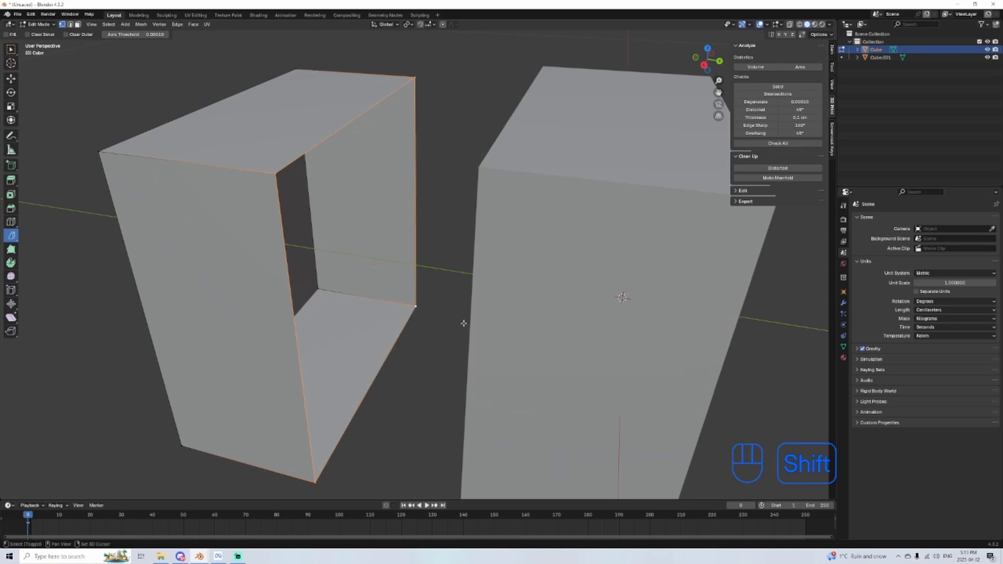
pyautogui.press('f')
pyautogui.scroll(-3, 392, 379)
pyautogui.press('Tab')
pyautogui.scroll(5, 385, 381)
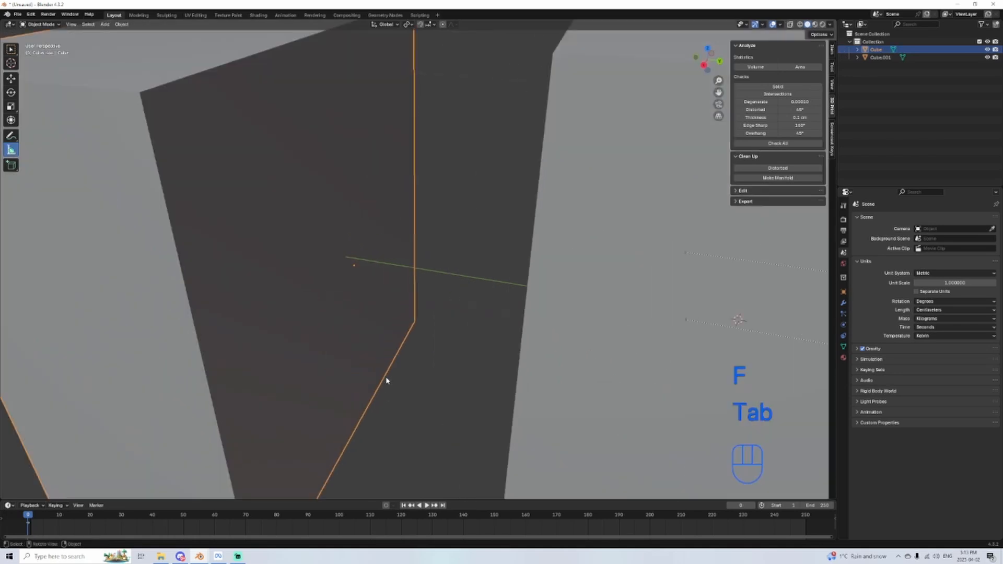
pyautogui.scroll(-5, 380, 381)
# Step: Fill the right half's open cut side with a face built from its four corner vertices in Edit Mode
pyautogui.moveTo(381, 381); pyautogui.dragTo(502, 370, button='middle')
pyautogui.click(502, 370)
pyautogui.press('Tab')
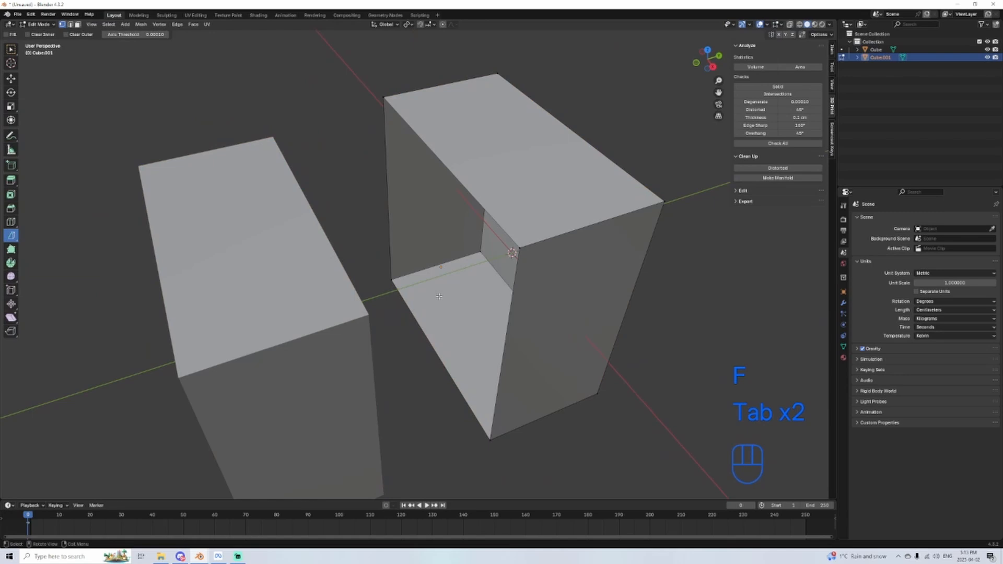
pyautogui.click(392, 79)
pyautogui.keyDown('shift'); pyautogui.click(498, 449); pyautogui.keyUp('shift')
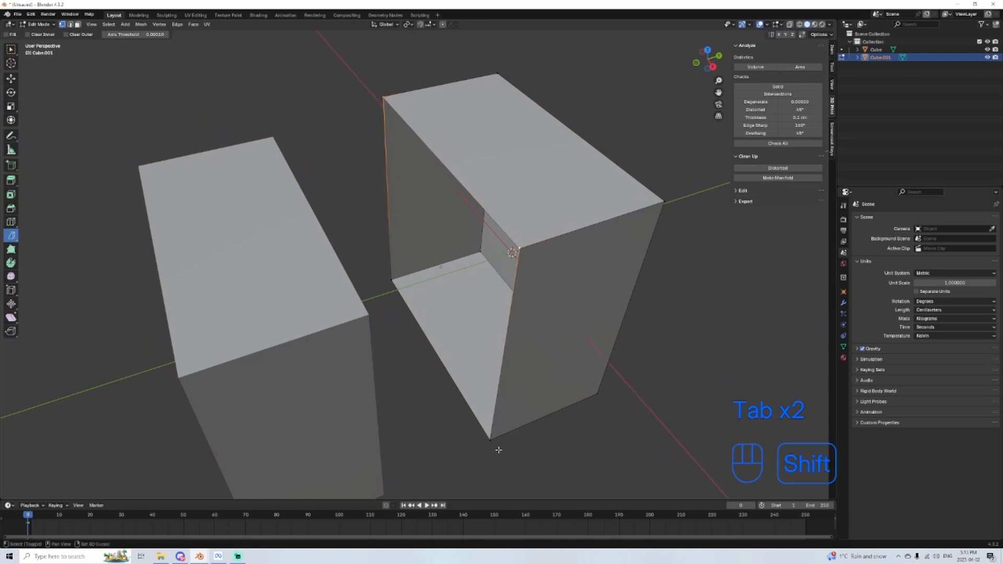
pyautogui.keyDown('shift'); pyautogui.click(390, 273); pyautogui.keyUp('shift')
pyautogui.press('f')
pyautogui.press('Tab')
# Step: In the right orthographic view, move the right half closer to the left half and roughly level with it
pyautogui.moveTo(523, 442); pyautogui.dragTo(538, 381, button='middle')
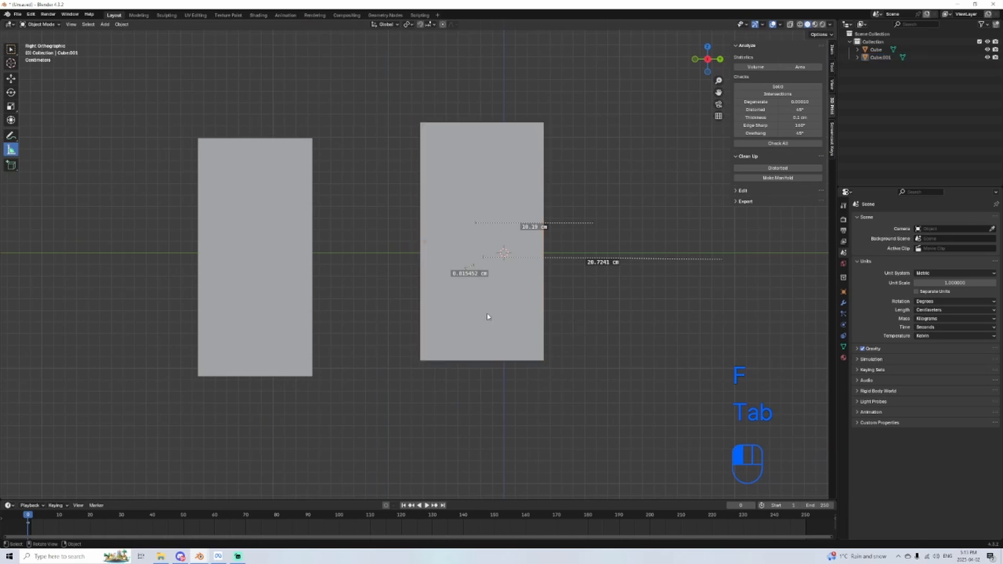
pyautogui.press('g')
pyautogui.press('z')
pyautogui.click(472, 338)
pyautogui.press('g')
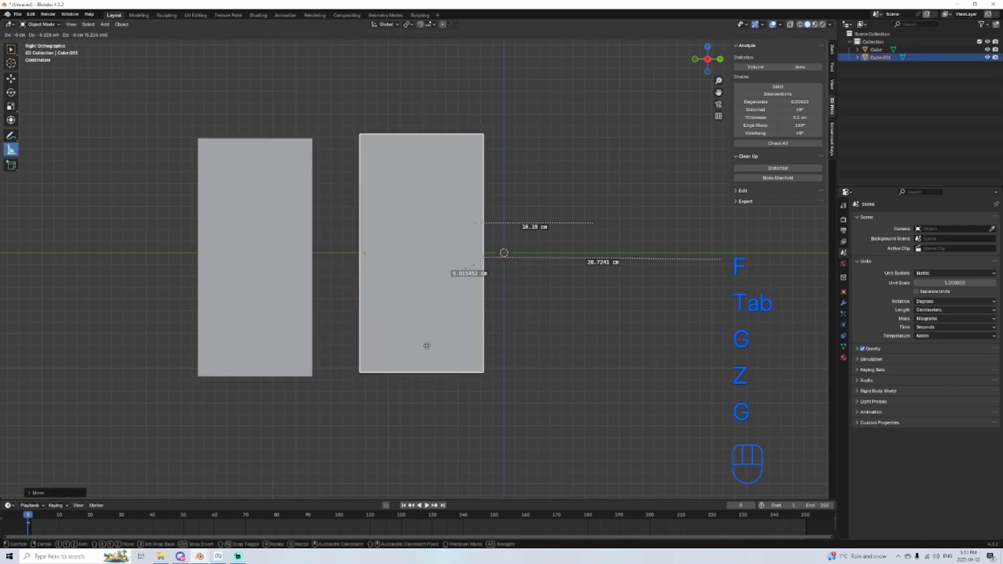
pyautogui.click(415, 350)
pyautogui.keyDown('shift'); pyautogui.moveTo(373, 346); pyautogui.dragTo(437, 360, button='middle'); pyautogui.keyUp('shift')
pyautogui.moveTo(527, 124)
pyautogui.mouseDown()
pyautogui.moveTo(302, 444)
pyautogui.moveTo(546, 120)
pyautogui.mouseUp()
pyautogui.press('Delete')
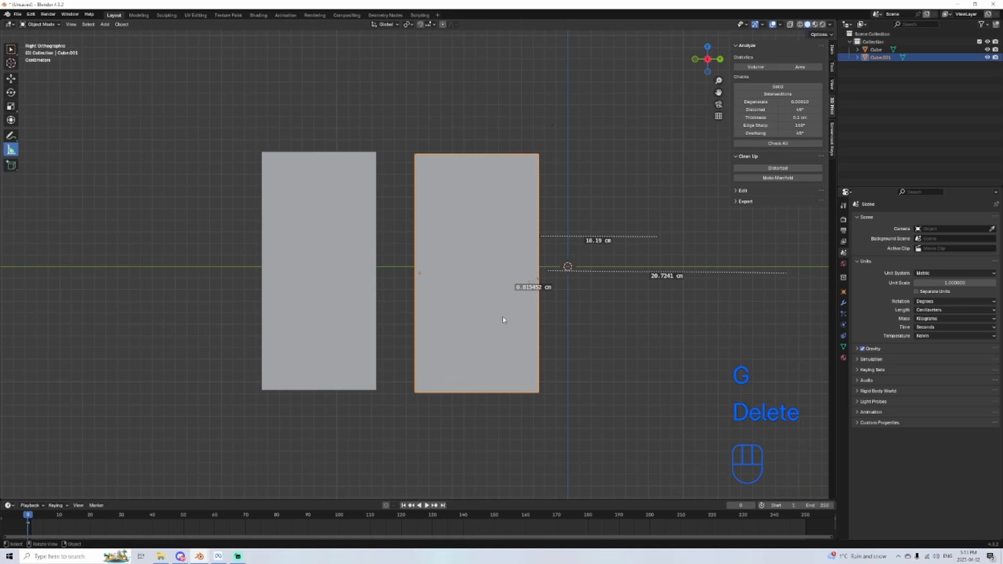
# Step: Bisect both halves together in Edit Mode with one straight horizontal cut through the middle of their height
pyautogui.click(320, 195)
pyautogui.keyDown('shift'); pyautogui.click(488, 365); pyautogui.keyUp('shift')
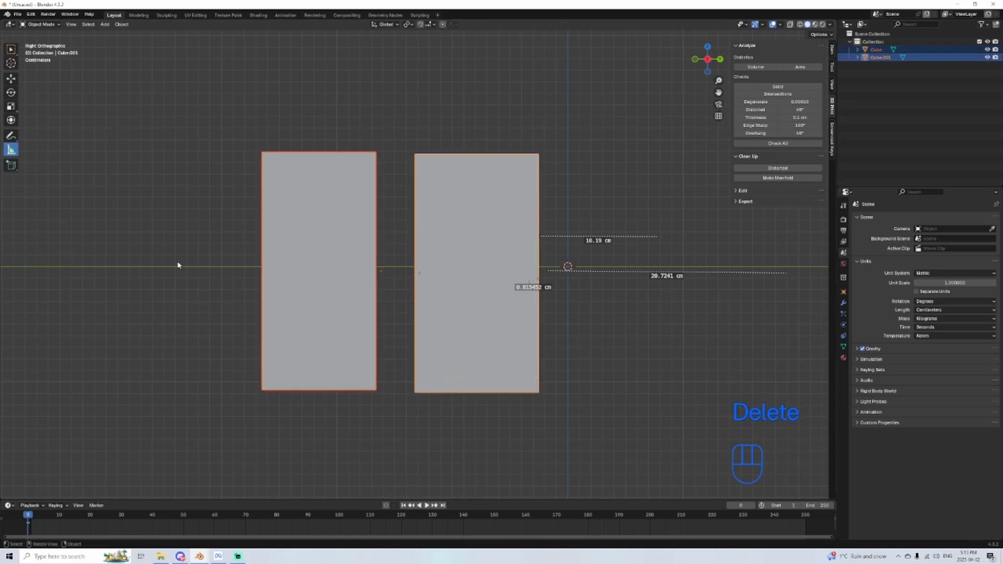
pyautogui.press('Tab')
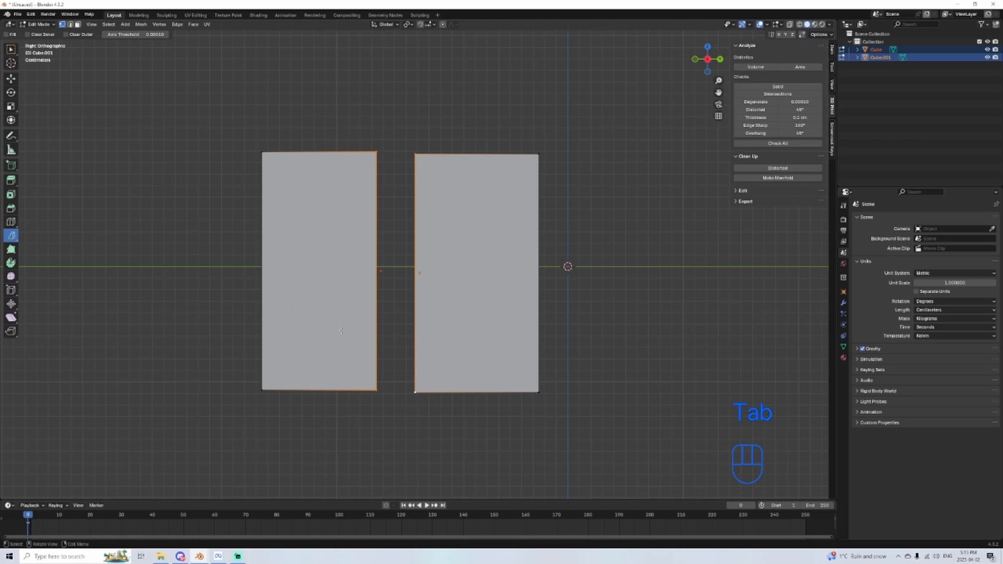
pyautogui.press('a')
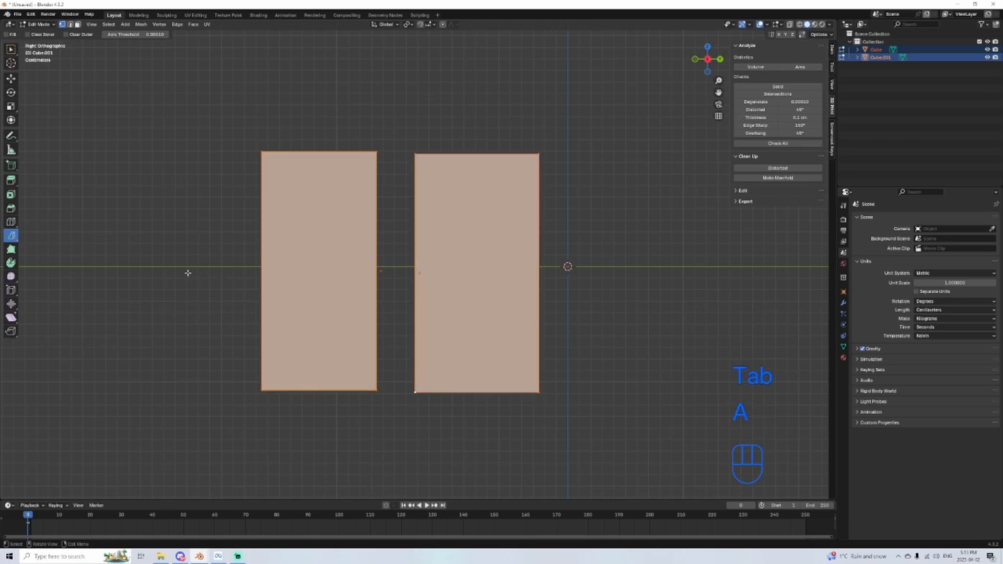
pyautogui.moveTo(188, 272); pyautogui.dragTo(676, 269)
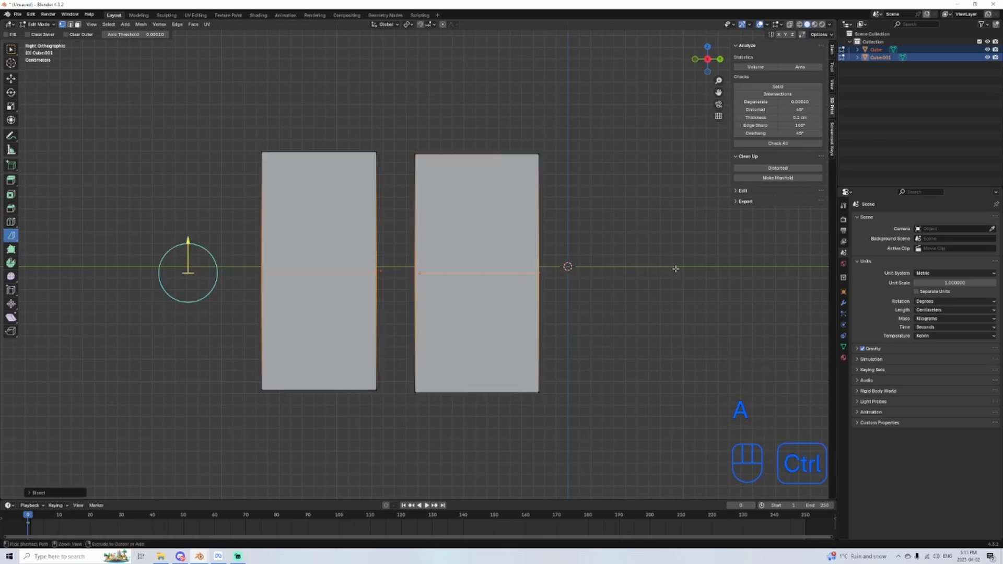
# Step: Rip the meshes along the horizontal cut without shifting them and separate the right half's lower part by selection
pyautogui.press('v')
pyautogui.click(616, 383)
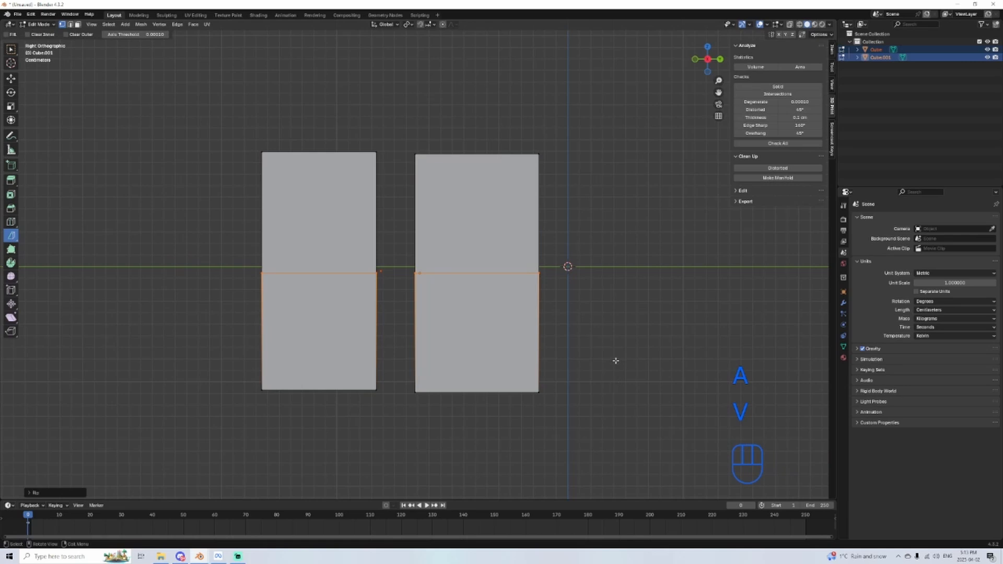
pyautogui.click(613, 359)
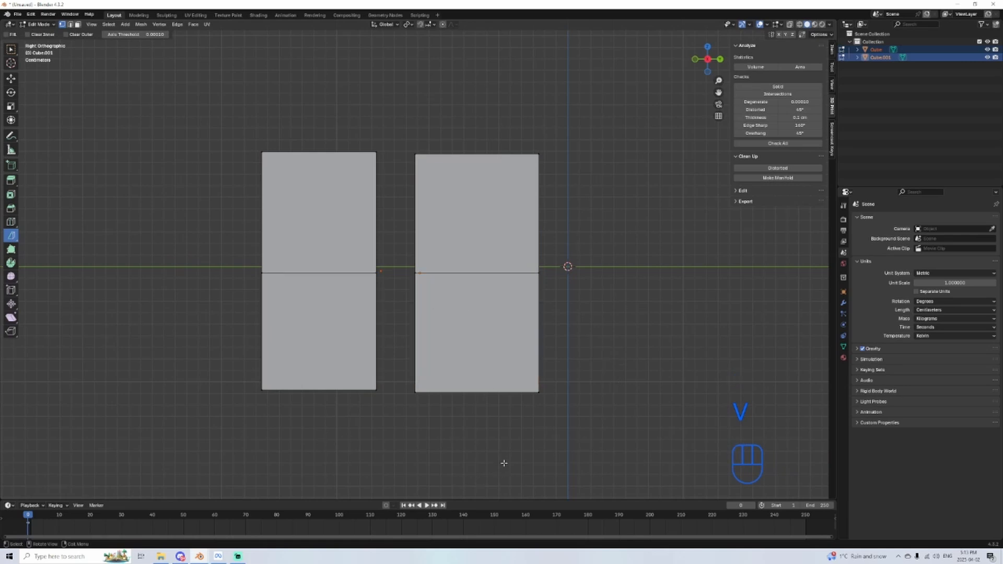
pyautogui.press('l')
pyautogui.rightClick(515, 393)
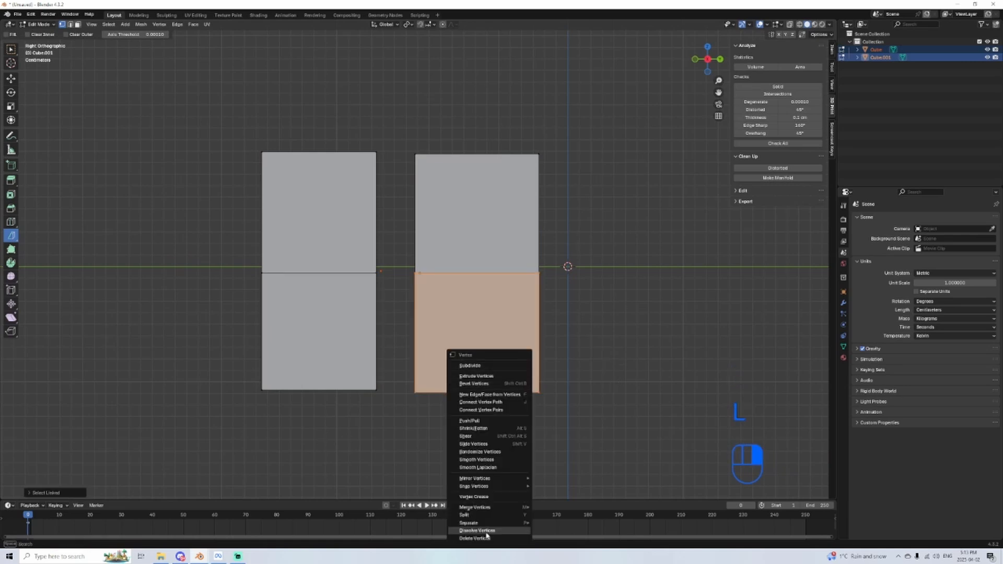
pyautogui.moveTo(485, 524)
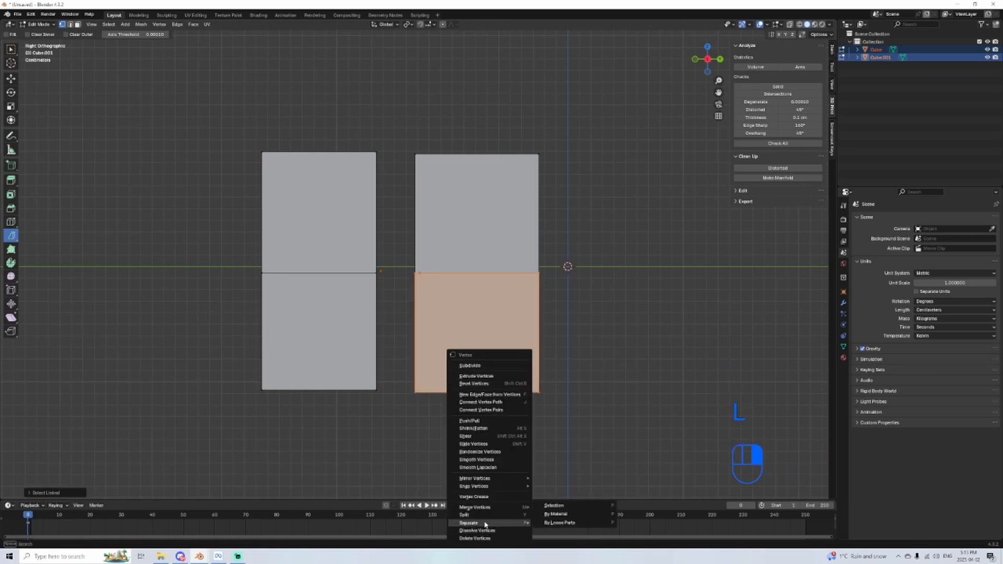
pyautogui.click(554, 505)
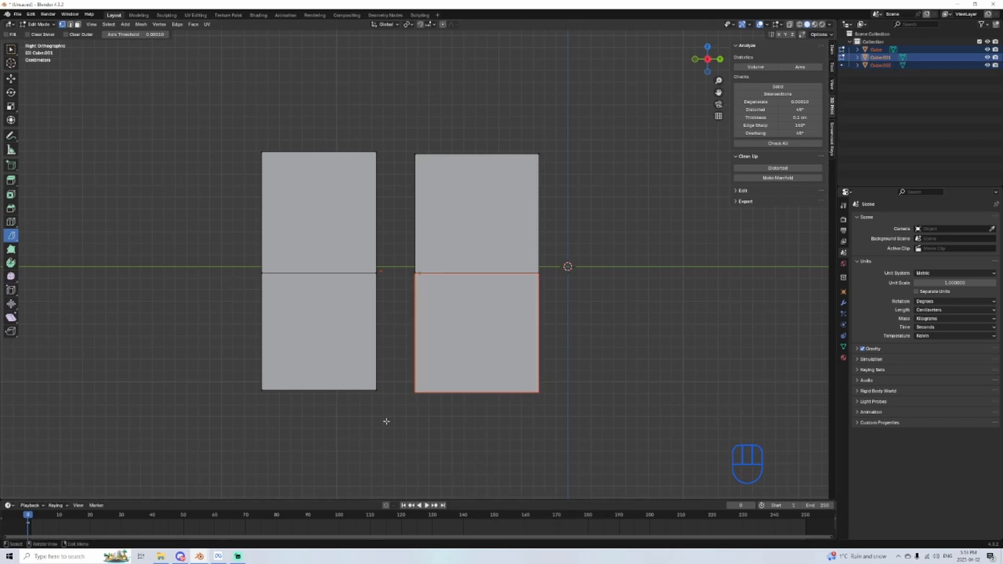
# Step: Separate the left half's linked lower part into its own object by selection and return to Object Mode
pyautogui.click(354, 343)
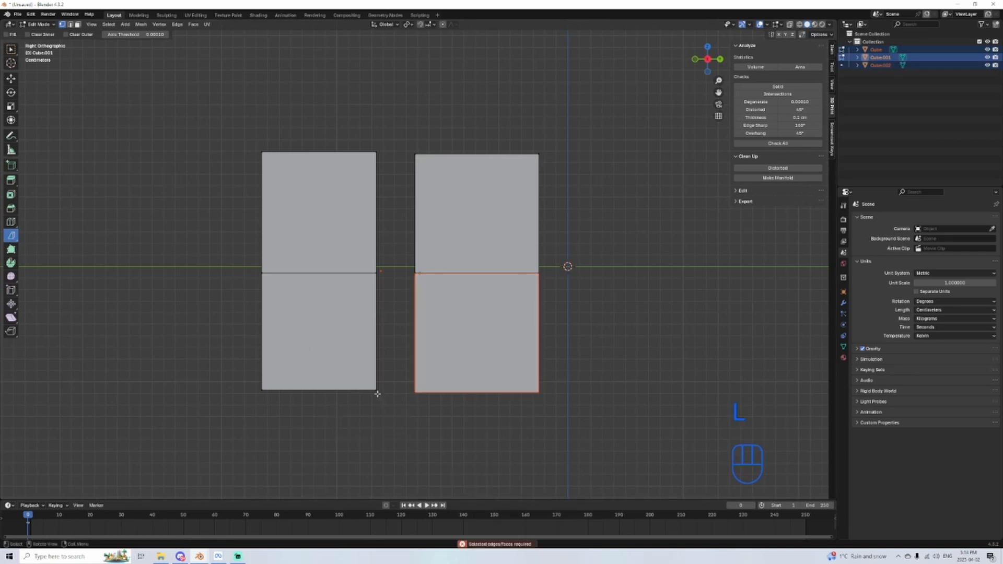
pyautogui.press('l')
pyautogui.rightClick(327, 328)
pyautogui.moveTo(329, 327)
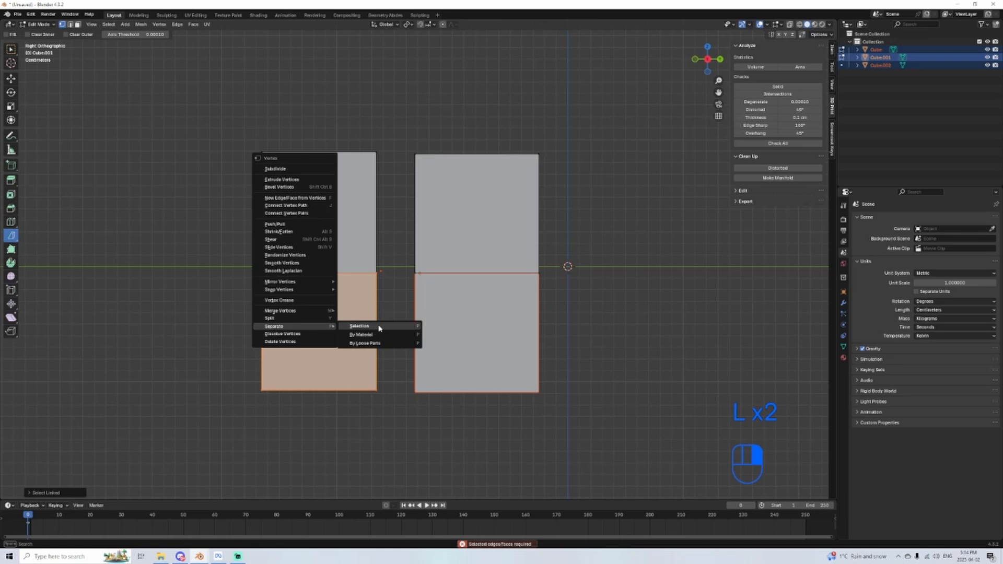
pyautogui.click(379, 327)
pyautogui.press('Tab')
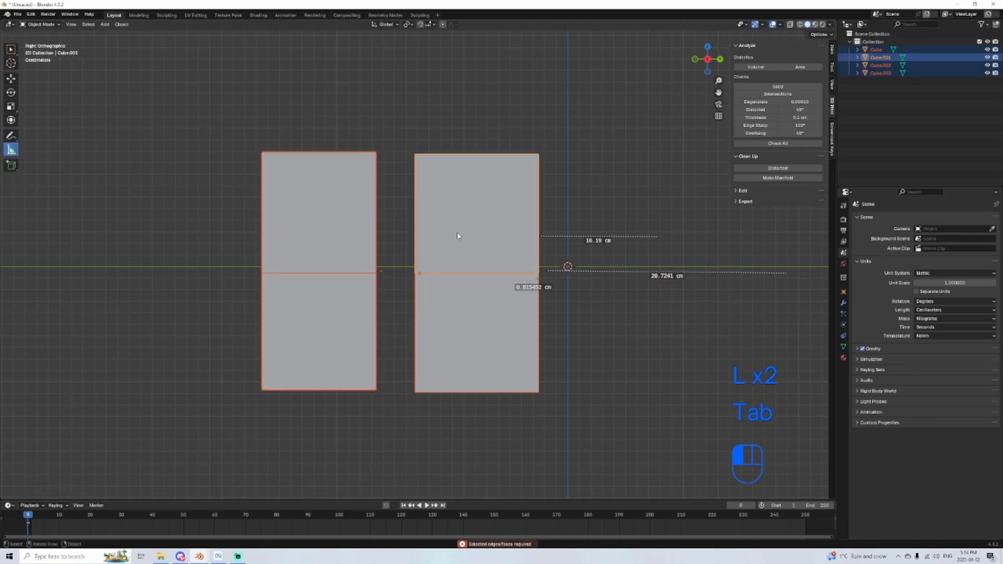
# Step: Select the two lower pieces and move them straight down along Z, clear of the upper pieces
pyautogui.click(458, 236)
pyautogui.click(452, 328)
pyautogui.click(322, 237)
pyautogui.click(316, 303)
pyautogui.click(437, 318)
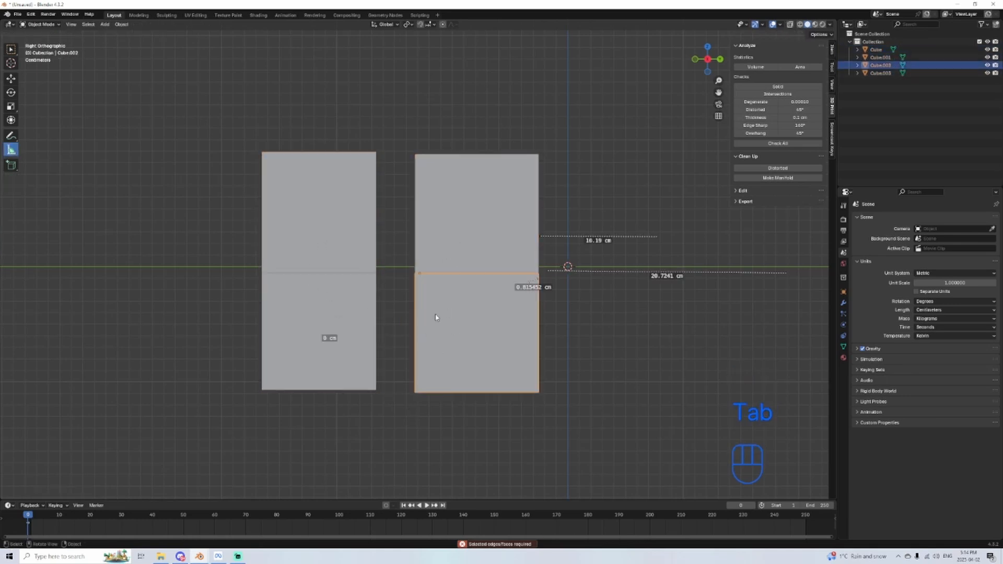
pyautogui.keyDown('shift'); pyautogui.click(351, 327); pyautogui.keyUp('shift')
pyautogui.press('g')
pyautogui.press('z')
pyautogui.click(443, 417)
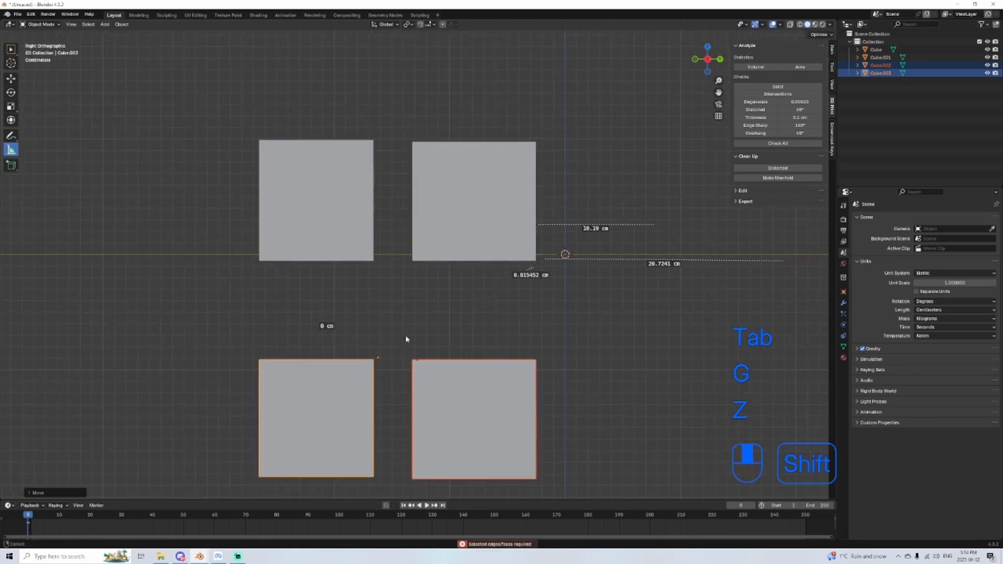
# Step: Fill the open top of the lower left piece with a face across its four corner vertices
pyautogui.moveTo(405, 341); pyautogui.dragTo(344, 317, button='middle')
pyautogui.press('Tab')
pyautogui.click(322, 378)
pyautogui.scroll(1, 324, 375)
pyautogui.keyDown('shift'); pyautogui.click(241, 306); pyautogui.keyUp('shift')
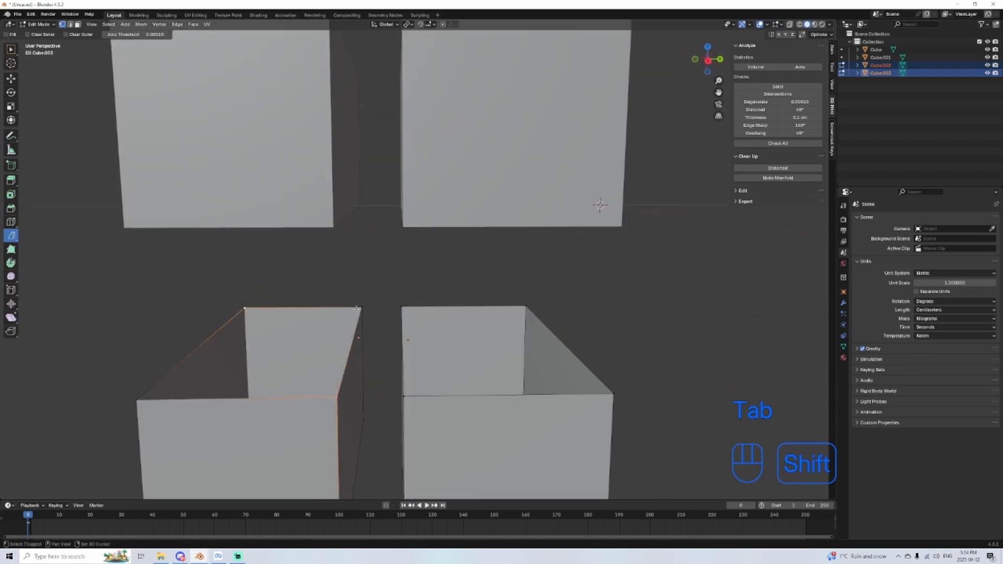
pyautogui.keyDown('shift'); pyautogui.click(137, 402); pyautogui.keyUp('shift')
pyautogui.press('f')
# Step: Fill the open top of the lower right piece with a face across its corner vertices and leave Edit Mode
pyautogui.keyDown('shift'); pyautogui.moveTo(286, 359); pyautogui.dragTo(210, 342, button='middle'); pyautogui.keyUp('shift')
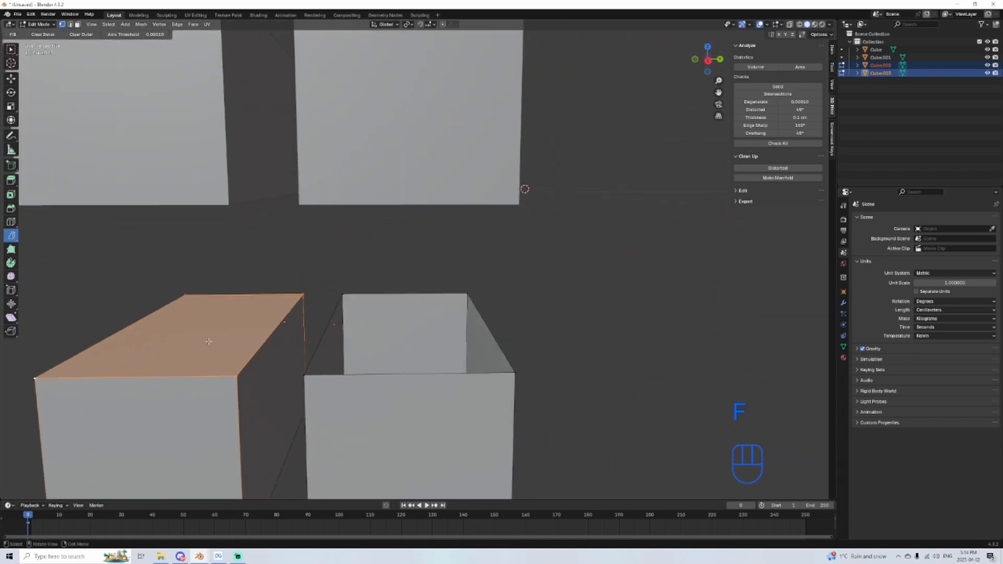
pyautogui.click(307, 296)
pyautogui.keyDown('shift'); pyautogui.click(343, 296); pyautogui.keyUp('shift')
pyautogui.keyDown('shift'); pyautogui.click(462, 292); pyautogui.keyUp('shift')
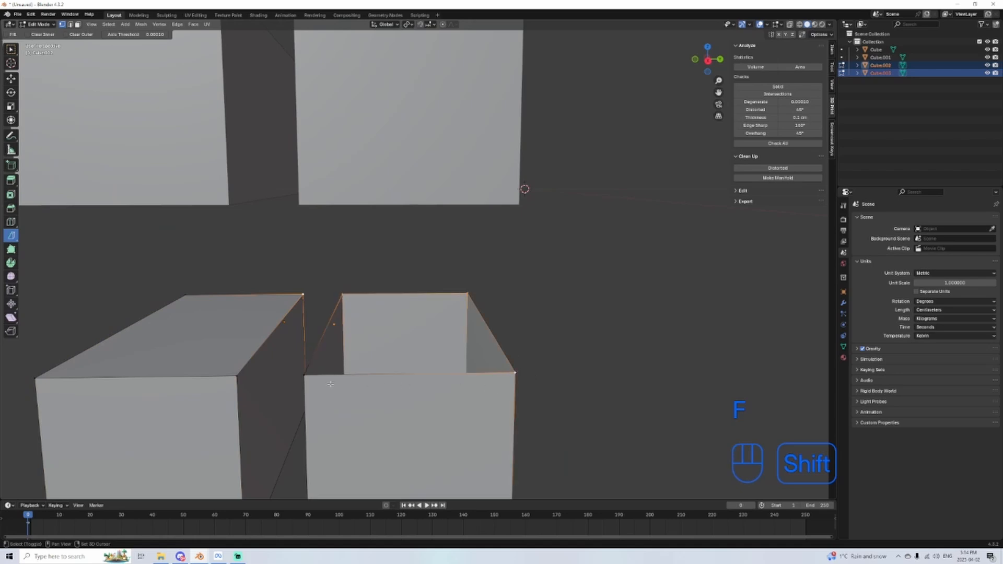
pyautogui.press('f')
pyautogui.press('Tab')
pyautogui.scroll(-5, 366, 220)
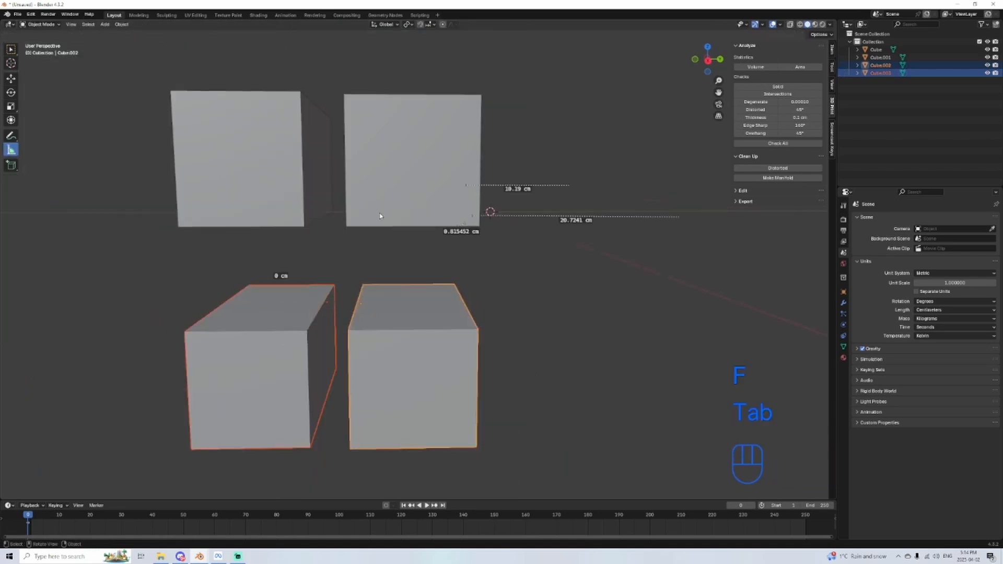
# Step: Fill the open underside of the upper right piece with a face across its corner vertices and leave Edit Mode
pyautogui.click(348, 228)
pyautogui.keyDown('shift'); pyautogui.moveTo(348, 229); pyautogui.dragTo(360, 290, button='middle'); pyautogui.keyUp('shift')
pyautogui.press('Tab')
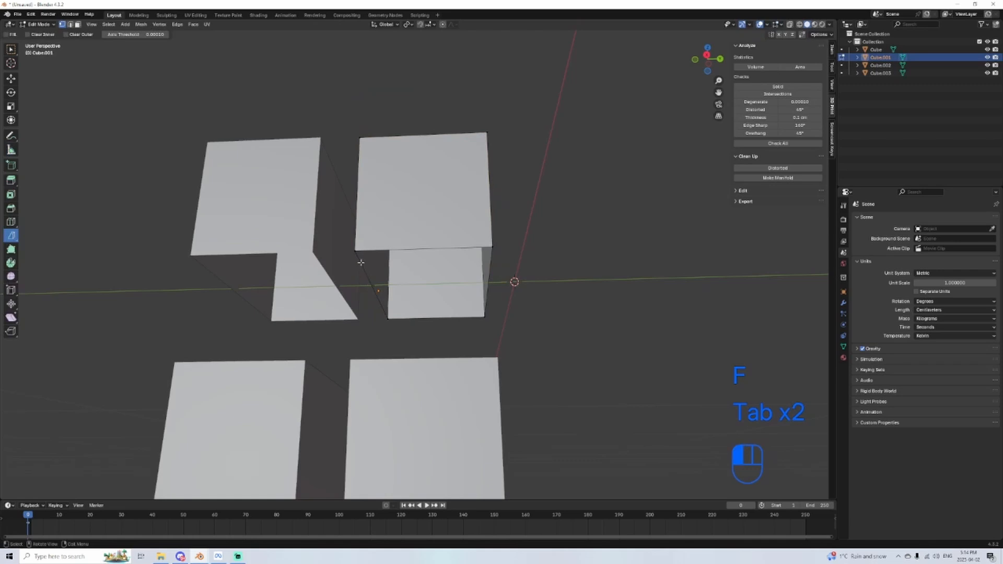
pyautogui.keyDown('shift'); pyautogui.click(482, 247); pyautogui.keyUp('shift')
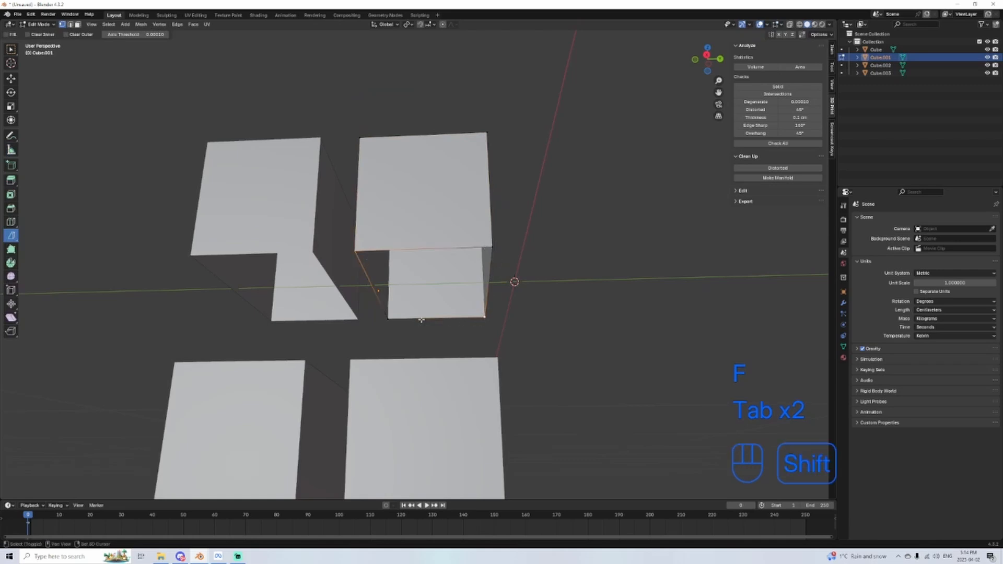
pyautogui.keyDown('shift'); pyautogui.click(494, 246); pyautogui.keyUp('shift')
pyautogui.press('f')
pyautogui.moveTo(493, 246); pyautogui.dragTo(508, 249, button='middle')
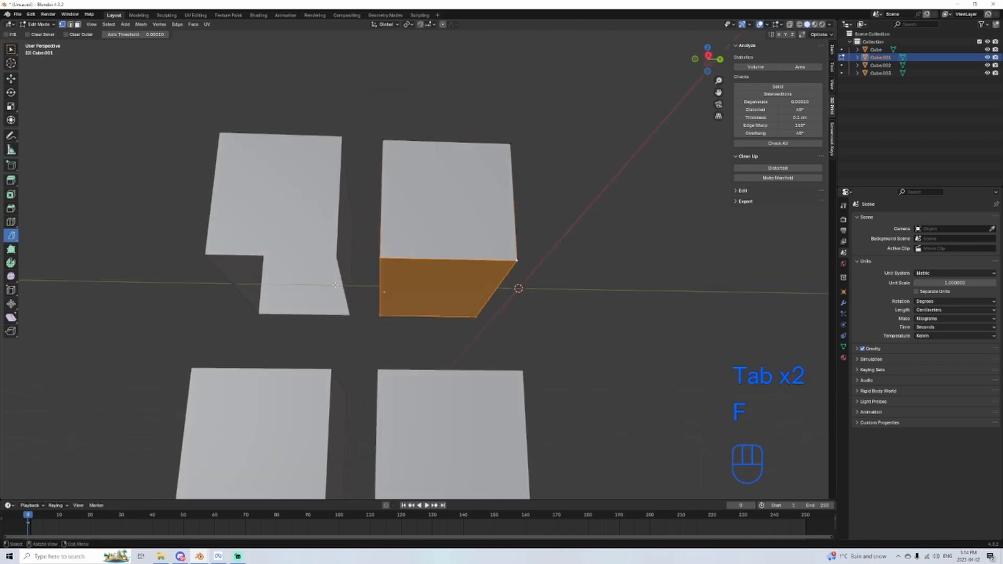
pyautogui.press('Tab')
# Step: Fill the open underside of the upper left piece with a face, return to Object Mode and clear the selection
pyautogui.click(328, 255)
pyautogui.press('Tab')
pyautogui.keyDown('shift'); pyautogui.click(340, 293); pyautogui.keyUp('shift')
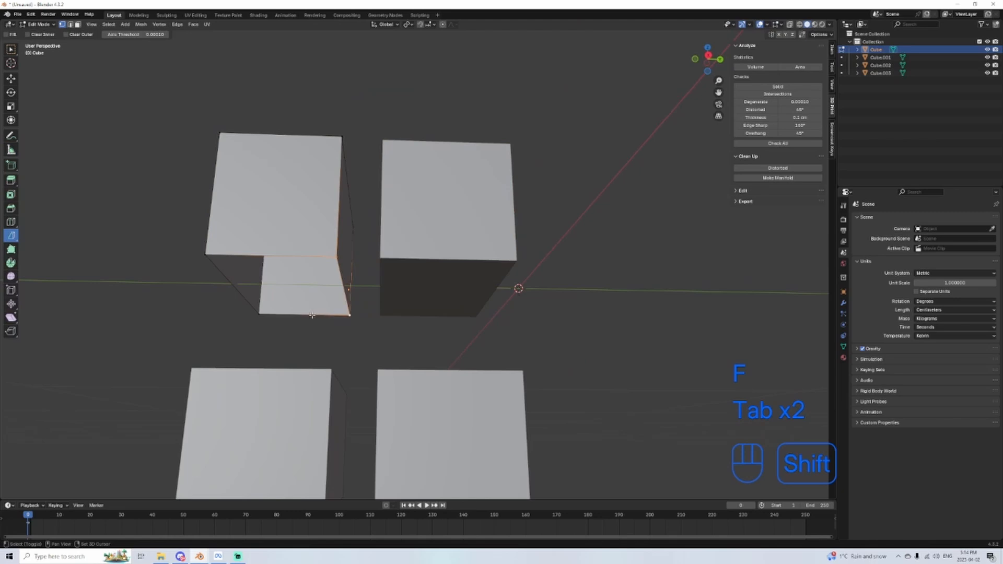
pyautogui.keyDown('shift'); pyautogui.click(208, 259); pyautogui.keyUp('shift')
pyautogui.press('f')
pyautogui.moveTo(282, 308); pyautogui.dragTo(475, 344, button='middle')
pyautogui.press('Tab')
pyautogui.scroll(-5, 293, 349)
pyautogui.click(477, 343)
pyautogui.scroll(4, 473, 343)
pyautogui.keyDown('shift'); pyautogui.moveTo(365, 354); pyautogui.dragTo(119, 43, button='middle'); pyautogui.keyUp('shift')
# Step: Add a cylinder mesh, scale it down to suit the cube pieces and move it beside them
pyautogui.click(105, 25)
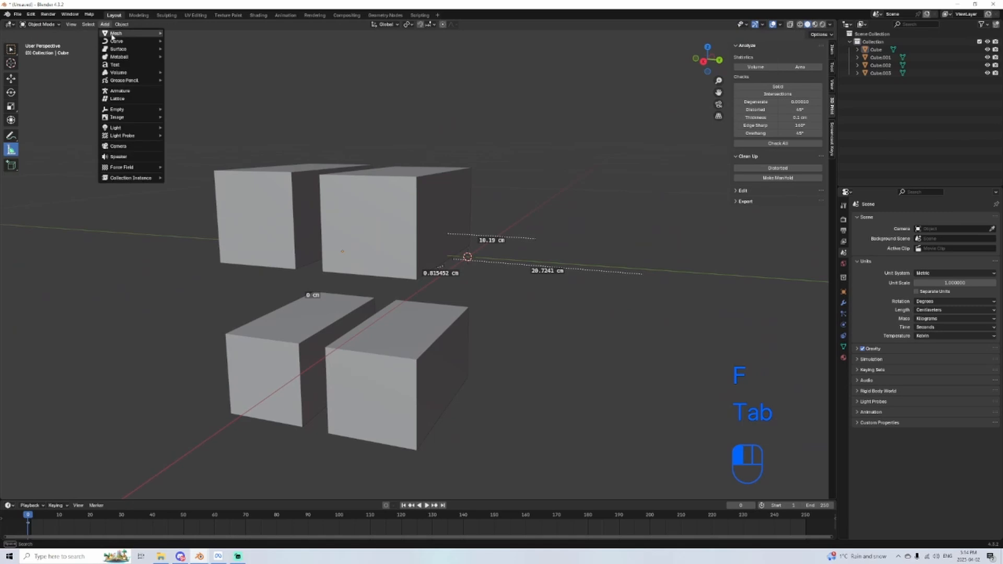
pyautogui.moveTo(109, 34)
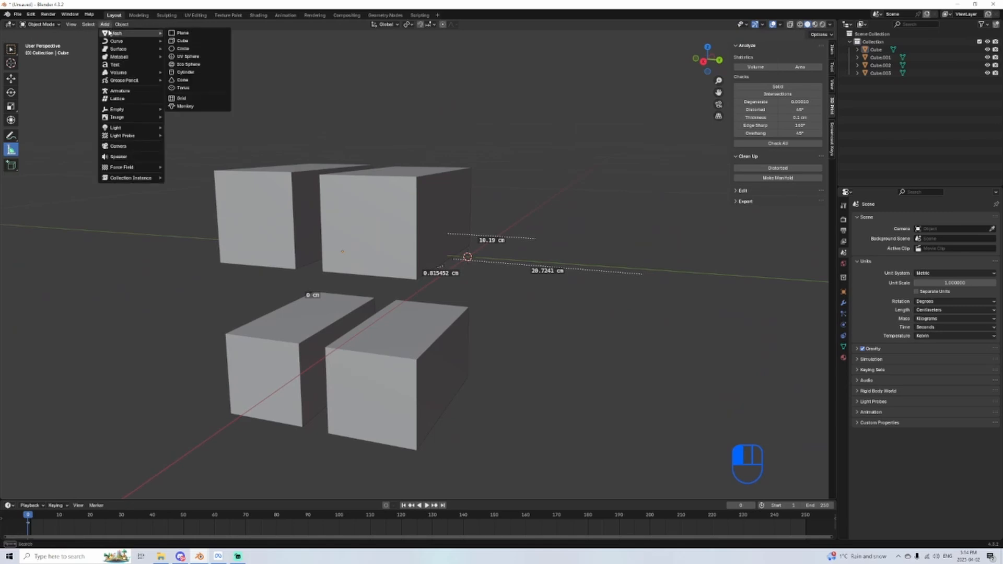
pyautogui.click(192, 73)
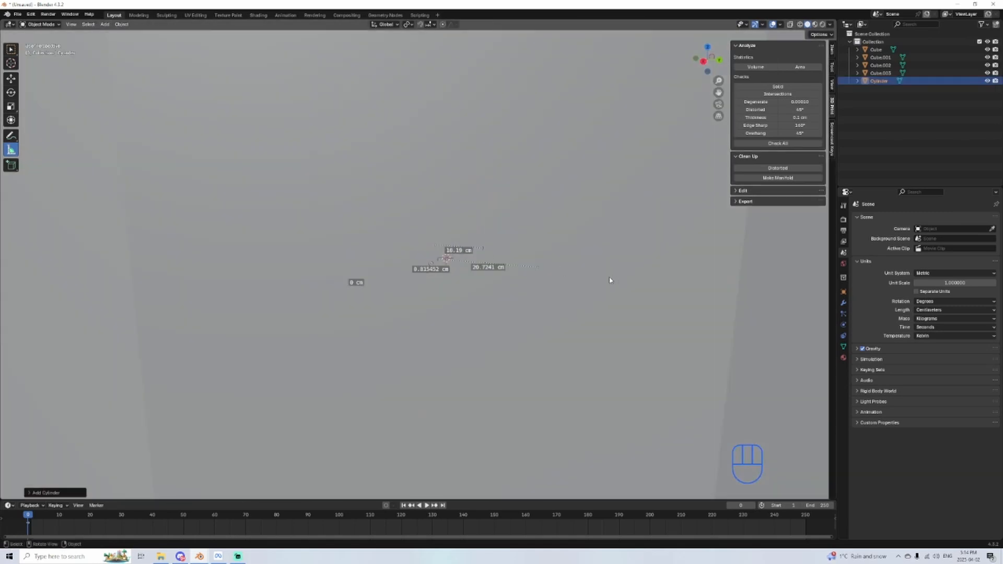
pyautogui.scroll(-5, 609, 280)
pyautogui.press('s')
pyautogui.press('g')
pyautogui.click(573, 320)
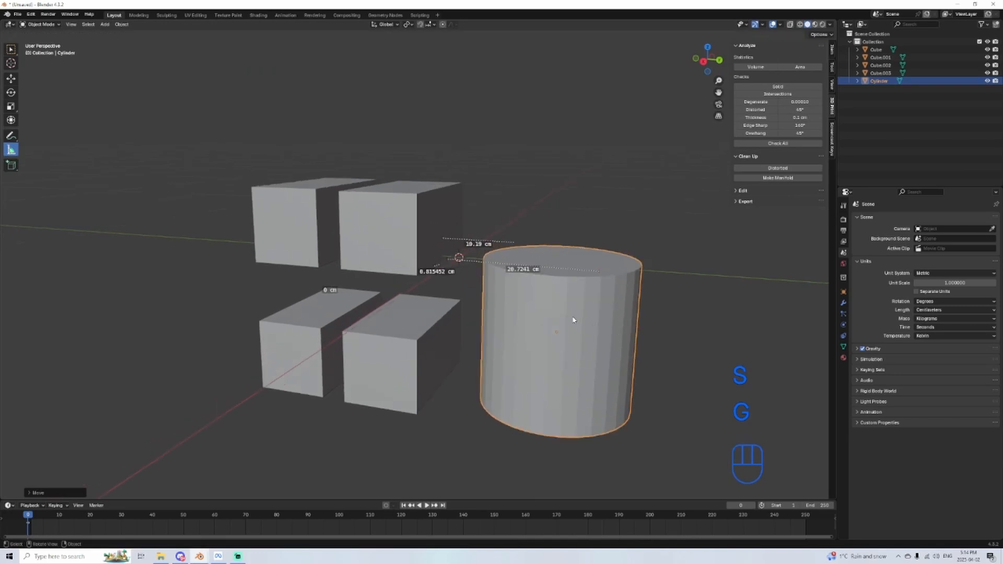
# Step: Scale the cylinder down a little further and enter Edit Mode with face selection
pyautogui.scroll(1, 574, 320)
pyautogui.keyDown('shift'); pyautogui.moveTo(581, 314); pyautogui.dragTo(422, 282, button='middle'); pyautogui.keyUp('shift')
pyautogui.press('s')
pyautogui.click(417, 263)
pyautogui.scroll(1, 417, 263)
pyautogui.press('Tab')
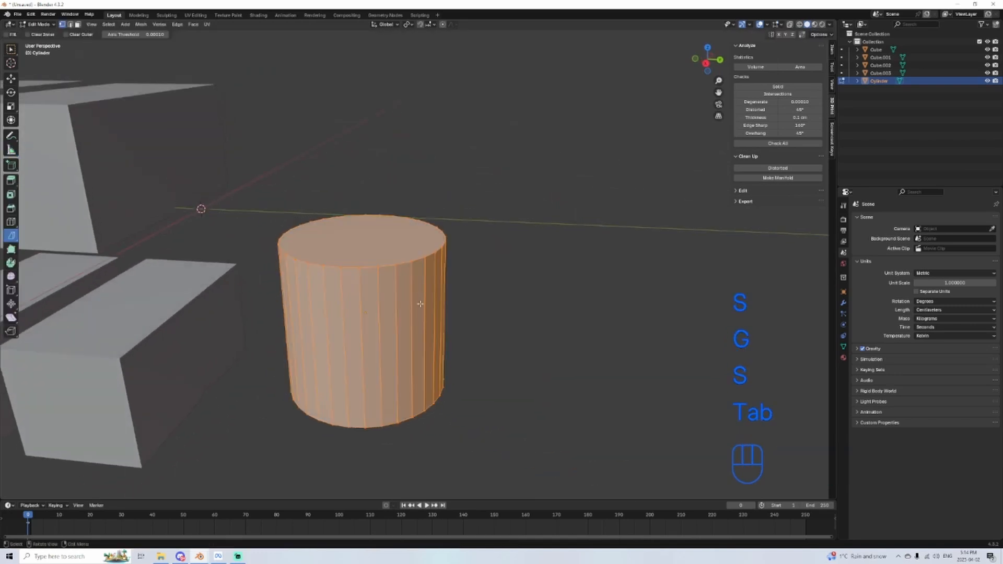
pyautogui.press('3')
pyautogui.click(504, 258)
pyautogui.click(355, 246)
pyautogui.press('Delete')
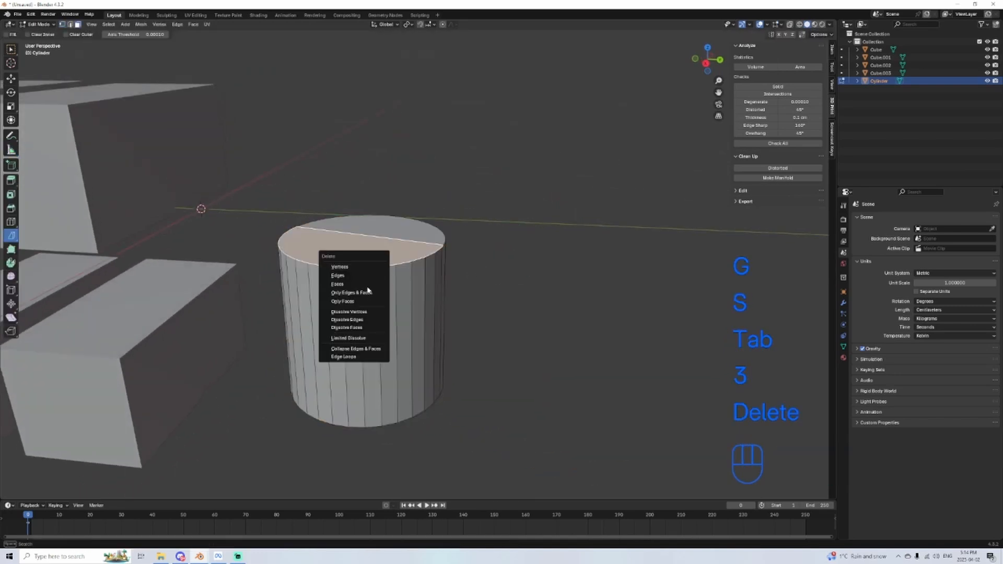
pyautogui.click(368, 291)
pyautogui.hotkey('ctrl', 'z')
pyautogui.hotkey('ctrl', 'z')
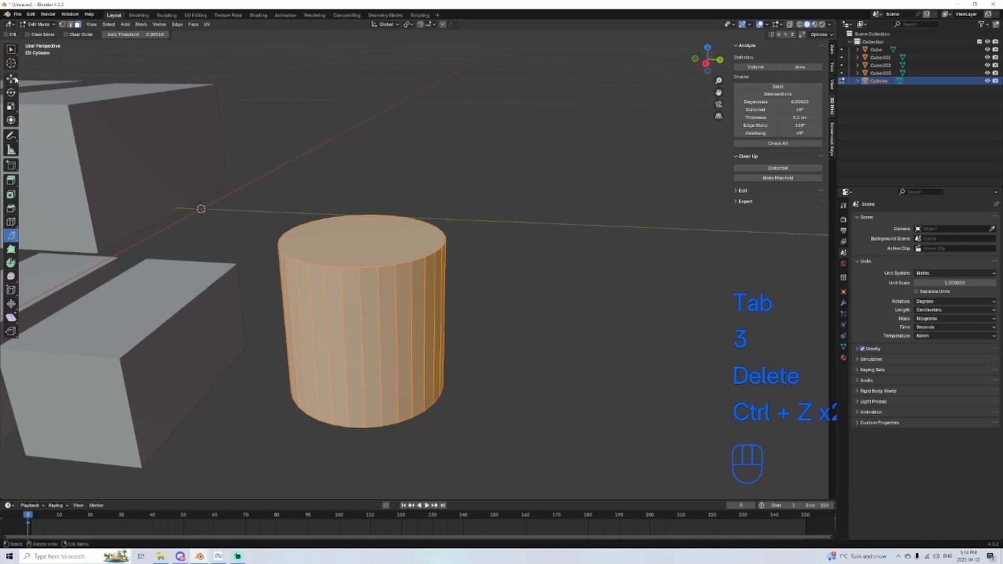
# Step: Delete the cylinder's top and bottom cap faces to leave an open tube
pyautogui.click(12, 79)
pyautogui.click(365, 247)
pyautogui.press('Delete')
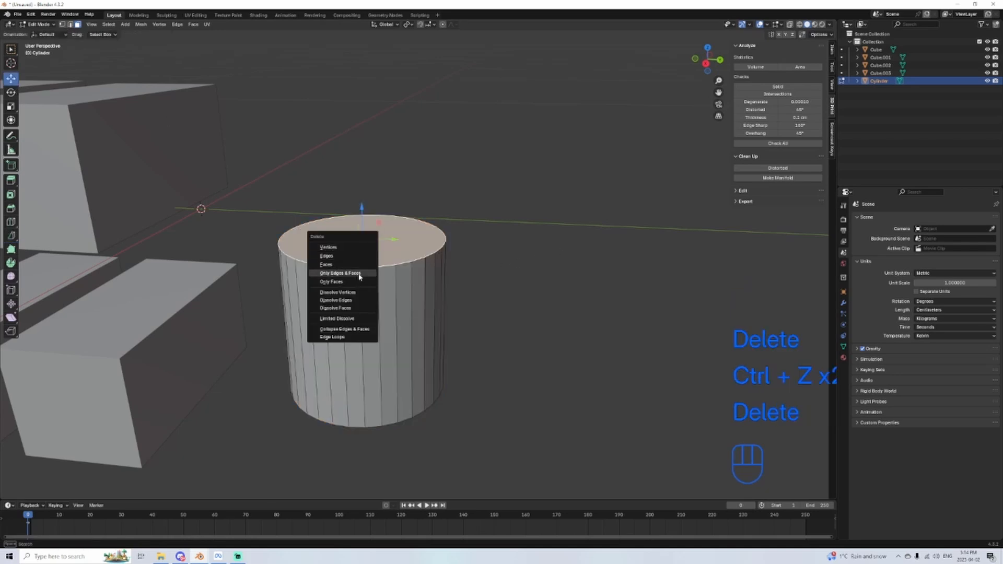
pyautogui.click(342, 274)
pyautogui.moveTo(343, 274); pyautogui.dragTo(403, 237, button='middle')
pyautogui.press('Delete')
pyautogui.click(403, 273)
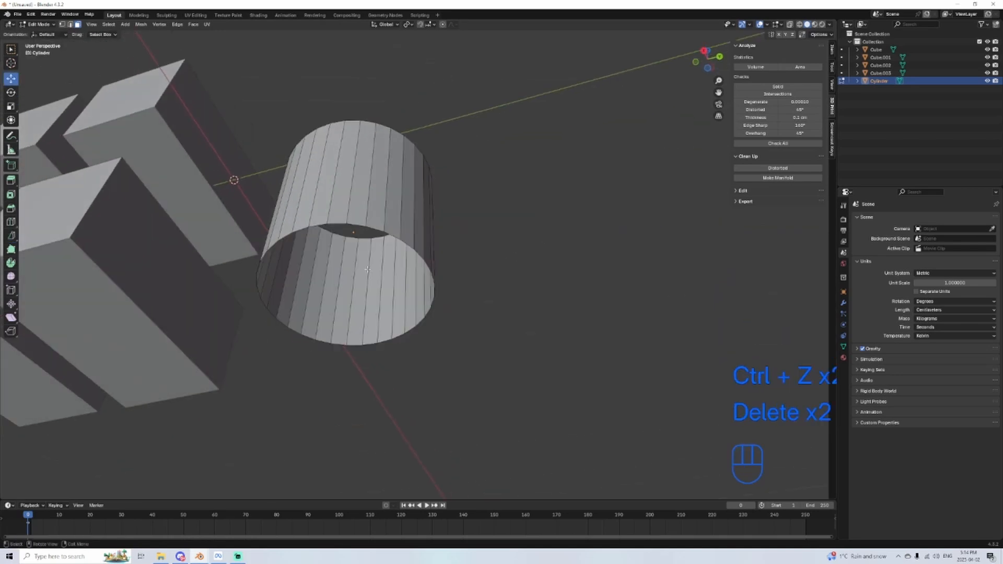
# Step: Select the whole tube, extrude it in place and scale the extrusion inward to form an inner wall
pyautogui.moveTo(403, 274); pyautogui.dragTo(512, 241, button='middle')
pyautogui.press('a')
pyautogui.press('e')
pyautogui.press('s')
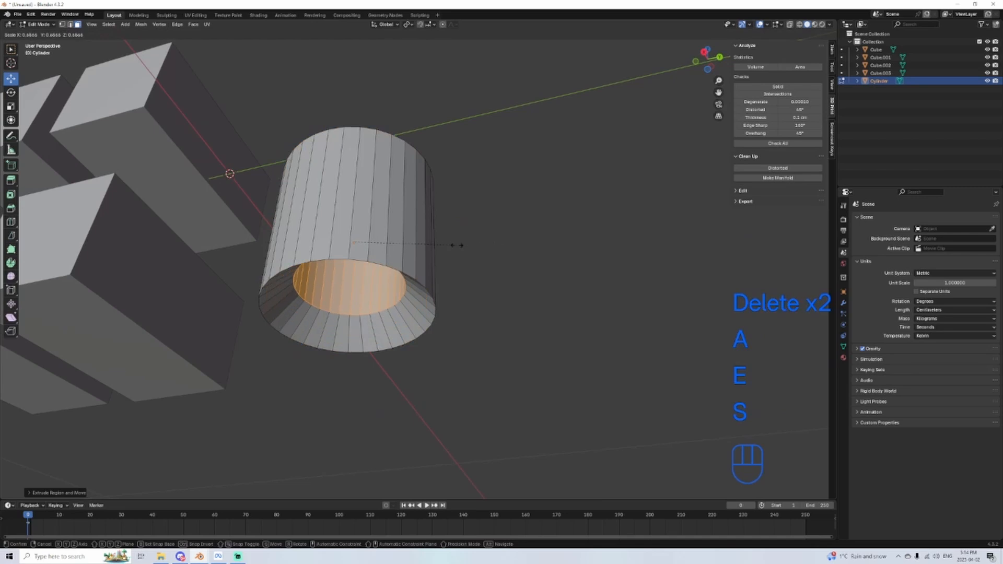
pyautogui.click(455, 249)
# Step: Scale the inner wall along Z to match the outer wall's height, using X-ray temporarily, and return to Object Mode
pyautogui.keyDown('alt'); pyautogui.moveTo(450, 254); pyautogui.dragTo(502, 247, button='middle'); pyautogui.keyUp('alt')
pyautogui.press('s')
pyautogui.press('z')
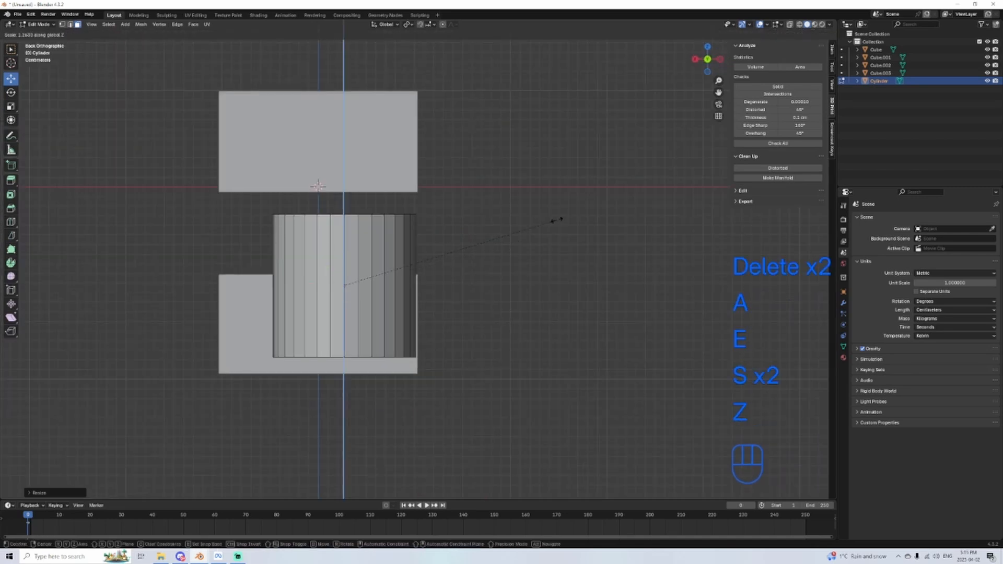
pyautogui.click(557, 220)
pyautogui.click(790, 24)
pyautogui.press('s')
pyautogui.press('z')
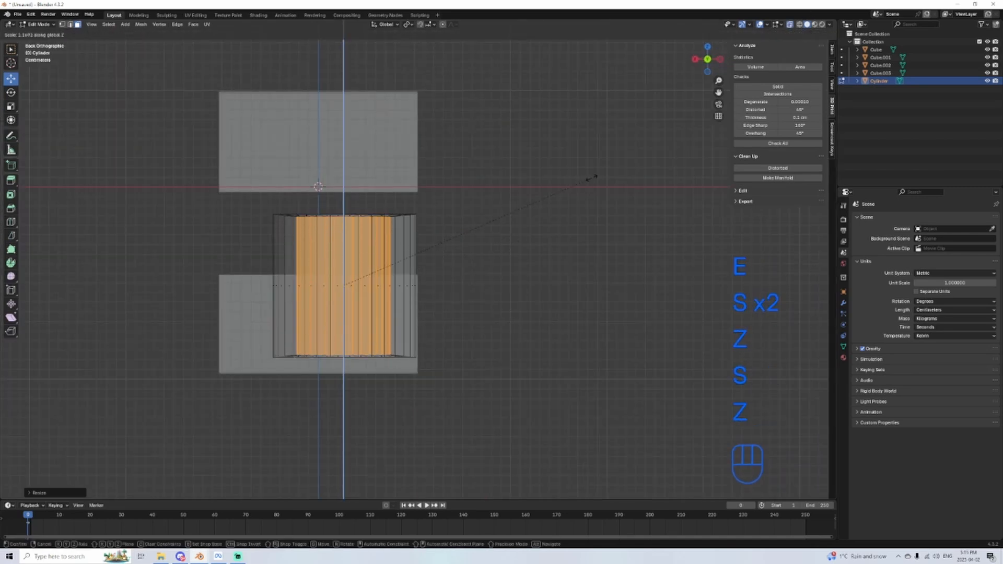
pyautogui.click(598, 177)
pyautogui.moveTo(598, 177); pyautogui.dragTo(476, 260, button='middle')
pyautogui.press('Tab')
pyautogui.scroll(3, 402, 260)
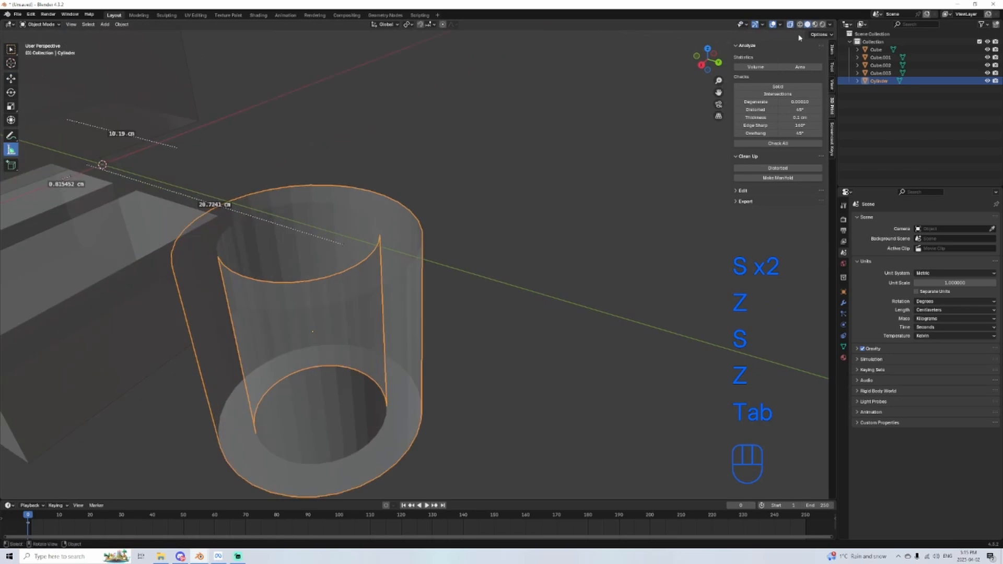
pyautogui.click(791, 25)
# Step: Bisect the entire tube horizontally across its middle in the right orthographic view and rip the mesh apart along the cut
pyautogui.keyDown('shift'); pyautogui.moveTo(379, 262); pyautogui.dragTo(567, 231, button='middle'); pyautogui.keyUp('shift')
pyautogui.press('Tab')
pyautogui.press('3')
pyautogui.press('3')
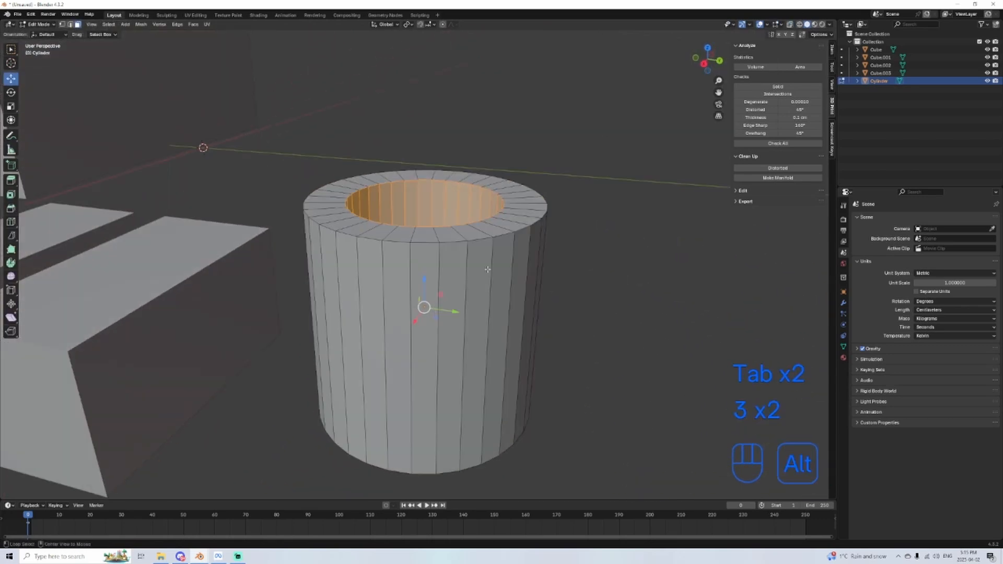
pyautogui.keyDown('alt'); pyautogui.moveTo(308, 270); pyautogui.dragTo(156, 292, button='middle'); pyautogui.keyUp('alt')
pyautogui.keyDown('alt'); pyautogui.moveTo(47, 334); pyautogui.dragTo(88, 337, button='middle'); pyautogui.keyUp('alt')
pyautogui.press('a')
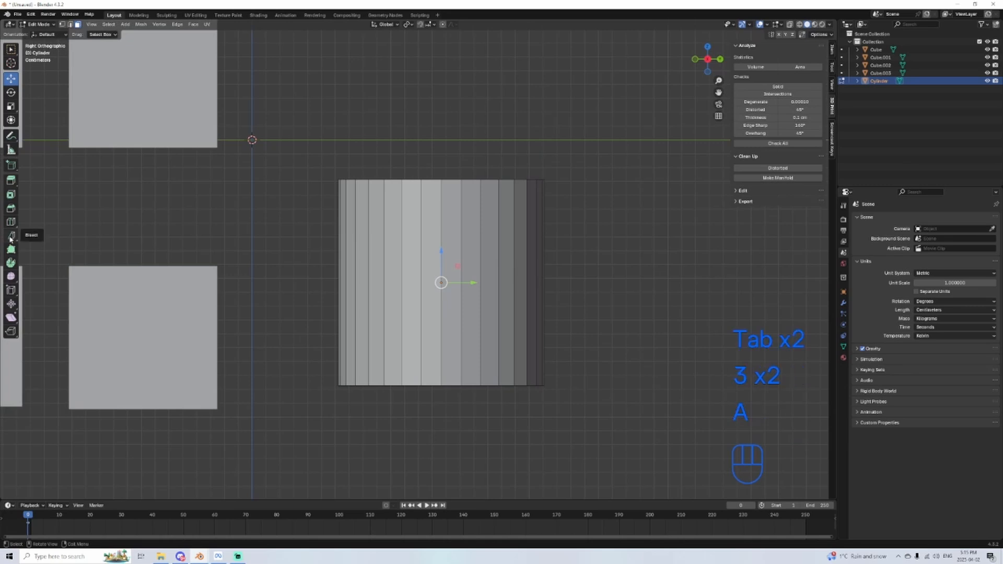
pyautogui.click(11, 236)
pyautogui.press('a')
pyautogui.moveTo(326, 292); pyautogui.dragTo(613, 320)
pyautogui.press('v')
# Step: Separate the tube's linked upper half into its own object by selection and return to Object Mode
pyautogui.press('l')
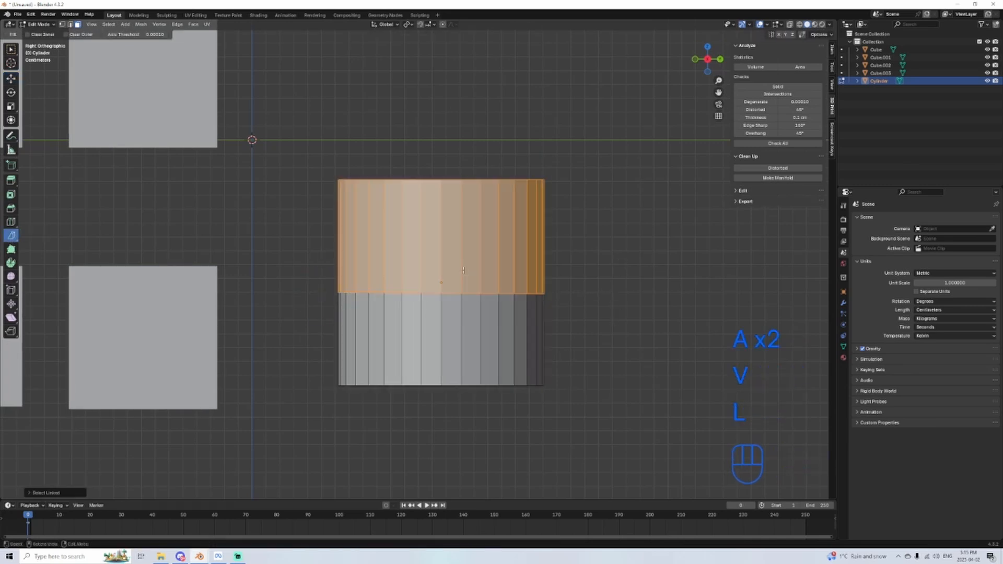
pyautogui.press('Delete')
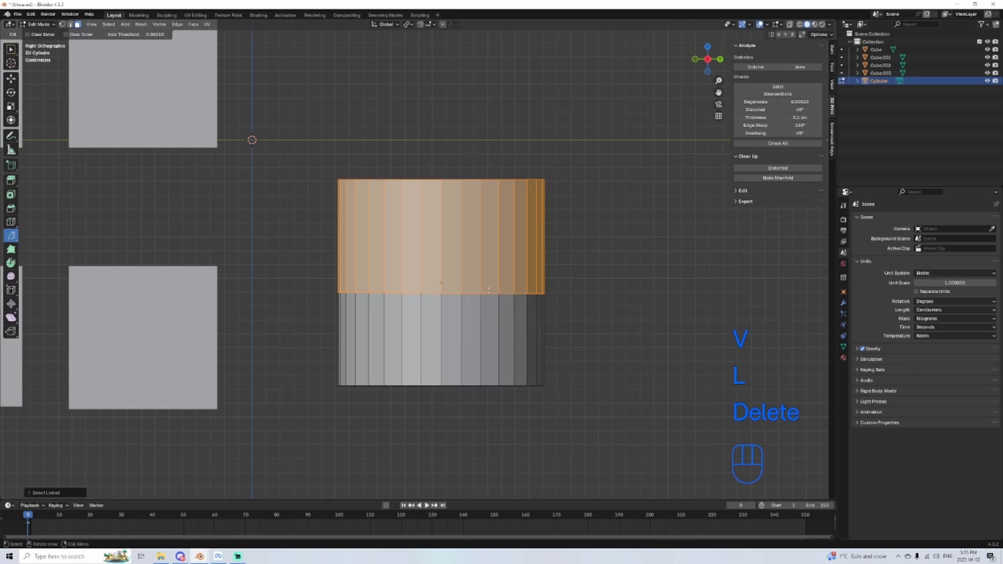
pyautogui.rightClick(465, 283)
pyautogui.moveTo(482, 407)
pyautogui.click(533, 406)
pyautogui.press('Tab')
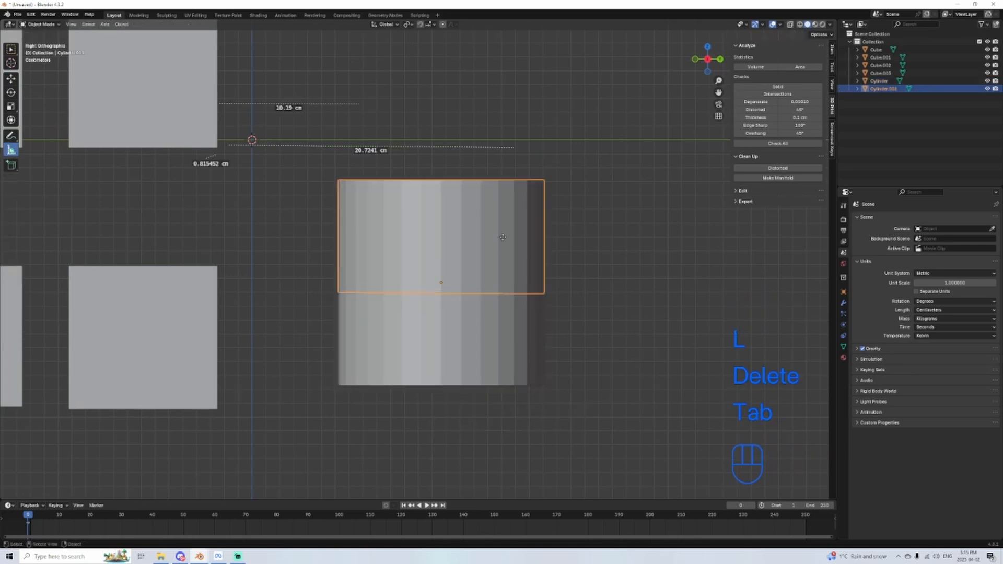
# Step: Move the upper tube half straight up along Z, clear of the lower half
pyautogui.press('g')
pyautogui.press('z')
pyautogui.click(529, 245)
pyautogui.moveTo(529, 245); pyautogui.dragTo(735, 57, button='middle')
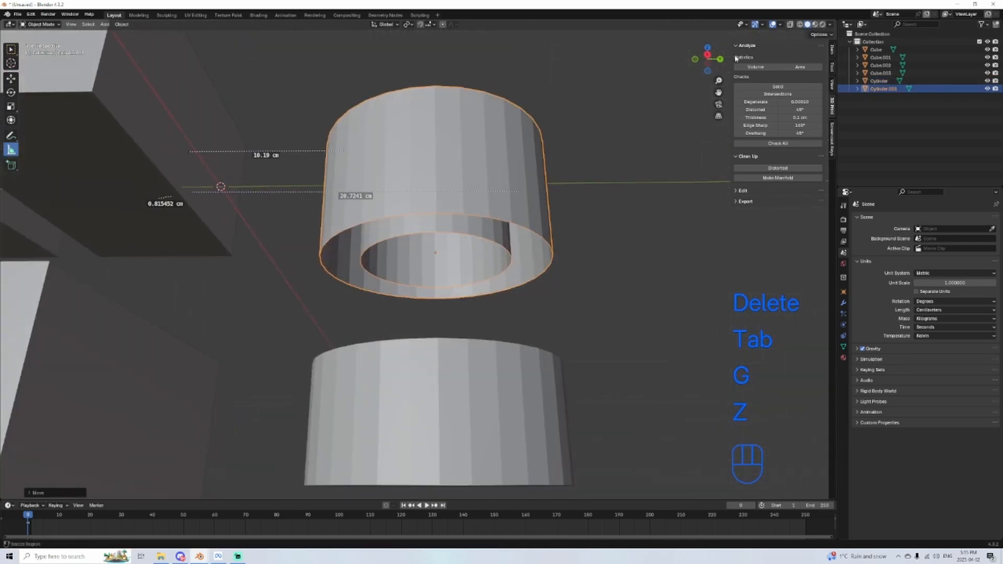
pyautogui.click(789, 26)
pyautogui.click(790, 25)
# Step: Select both the inner and outer open edge loops on the underside of the upper tube half in vertex selection
pyautogui.press('Tab')
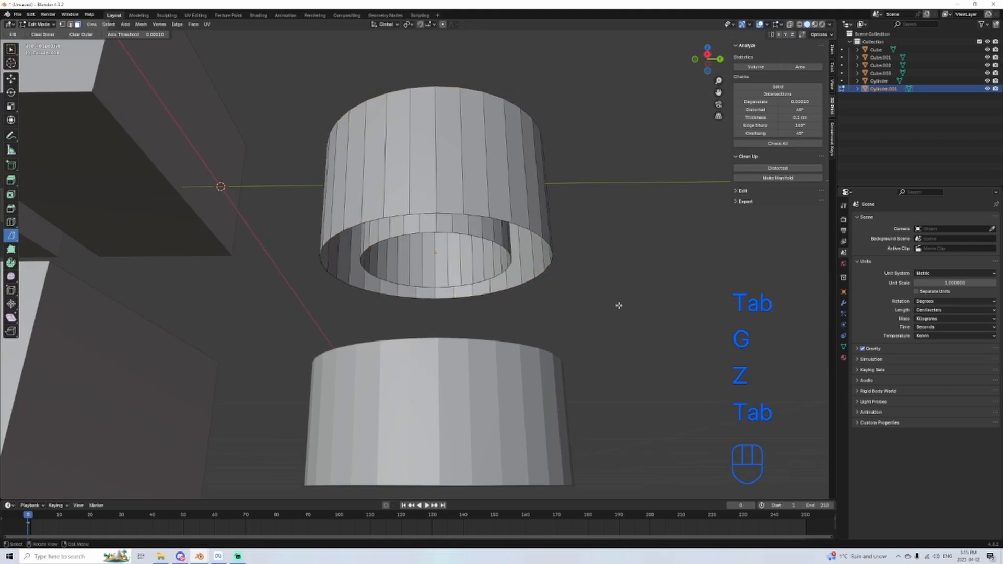
pyautogui.press('1')
pyautogui.scroll(6, 612, 314)
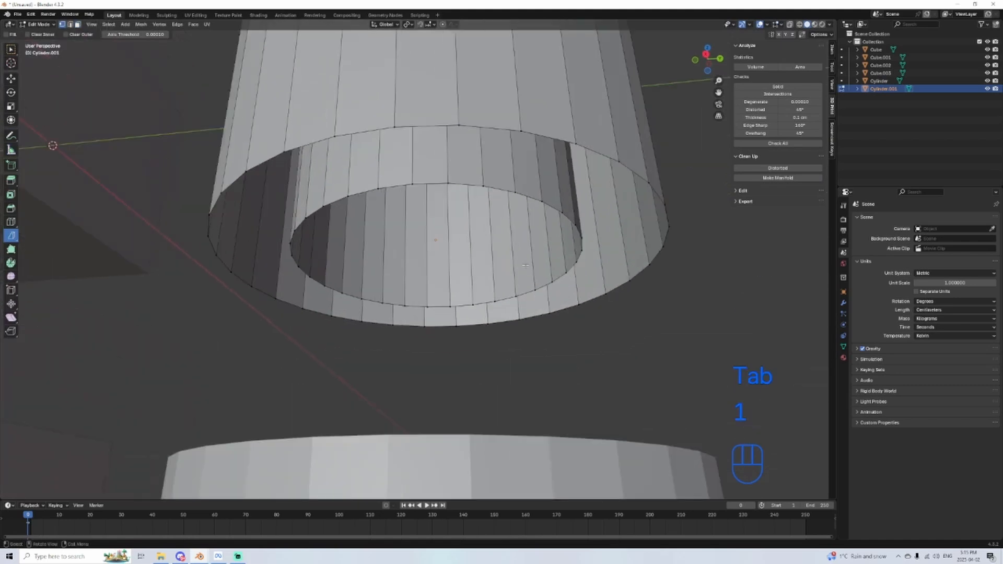
pyautogui.keyDown('alt'); pyautogui.click(557, 210); pyautogui.keyUp('alt')
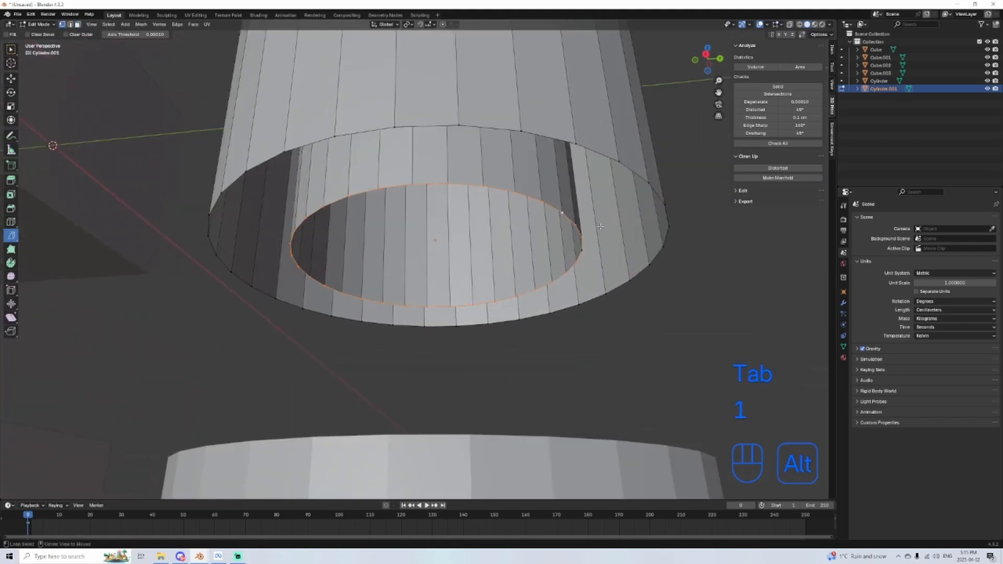
pyautogui.hotkey('alt', 'shift')
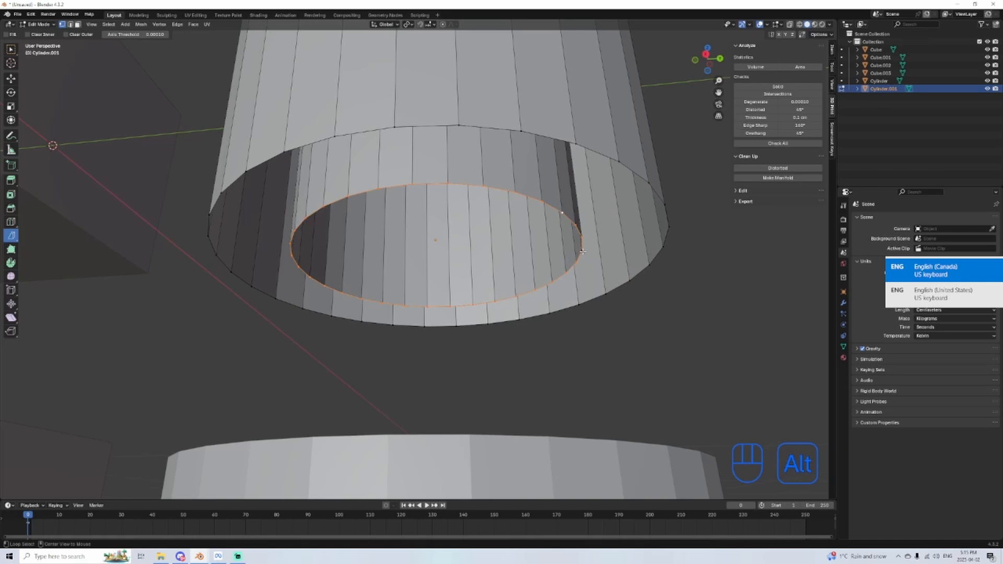
pyautogui.click(662, 301)
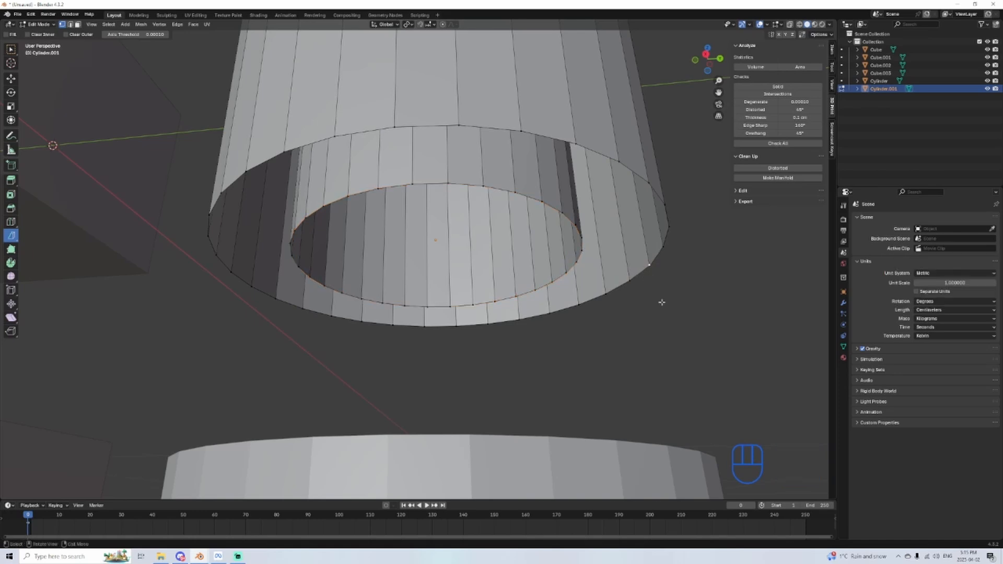
pyautogui.keyDown('alt'); pyautogui.click(580, 251); pyautogui.keyUp('alt')
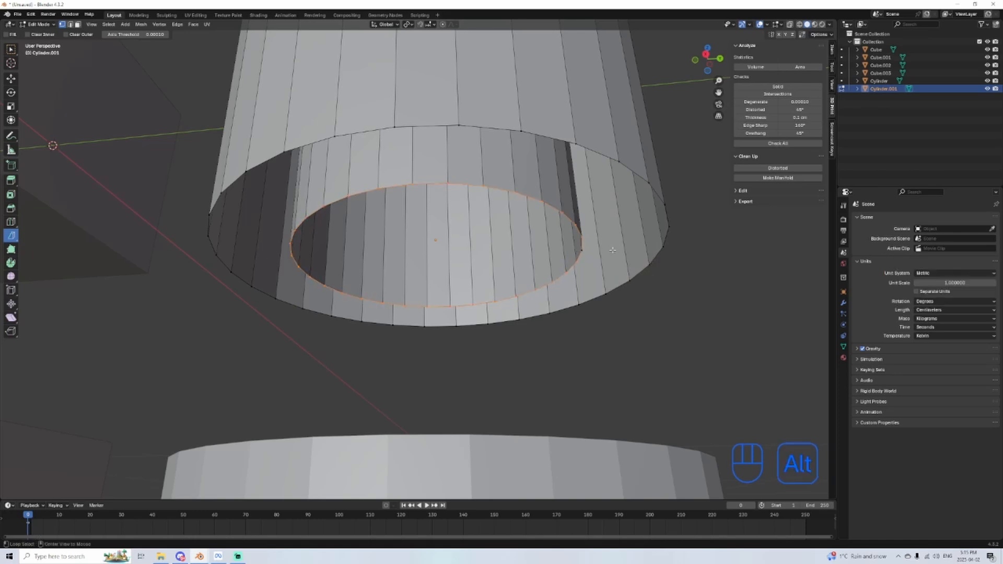
pyautogui.keyDown('alt'); pyautogui.click(576, 143); pyautogui.keyUp('alt')
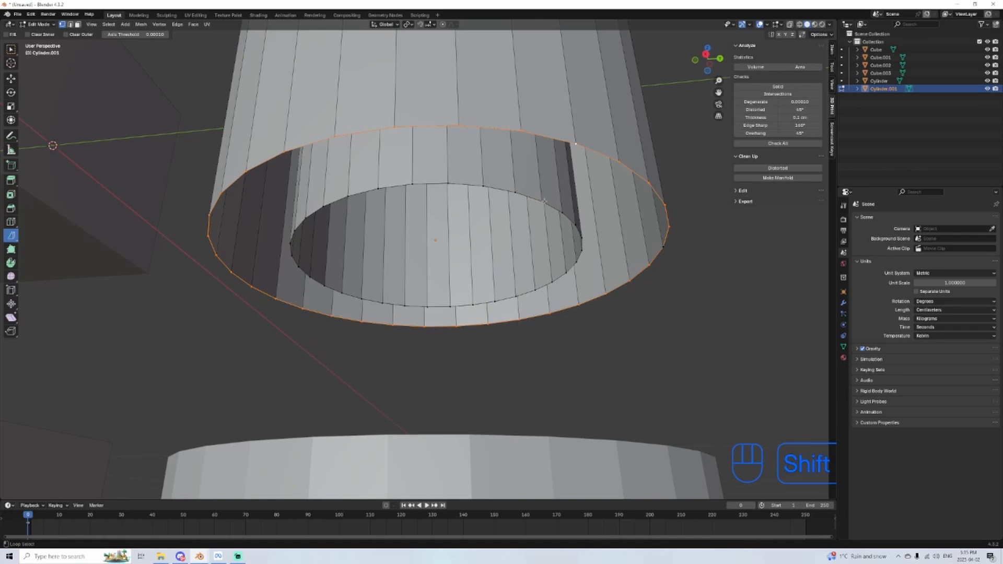
pyautogui.scroll(-3, 528, 189)
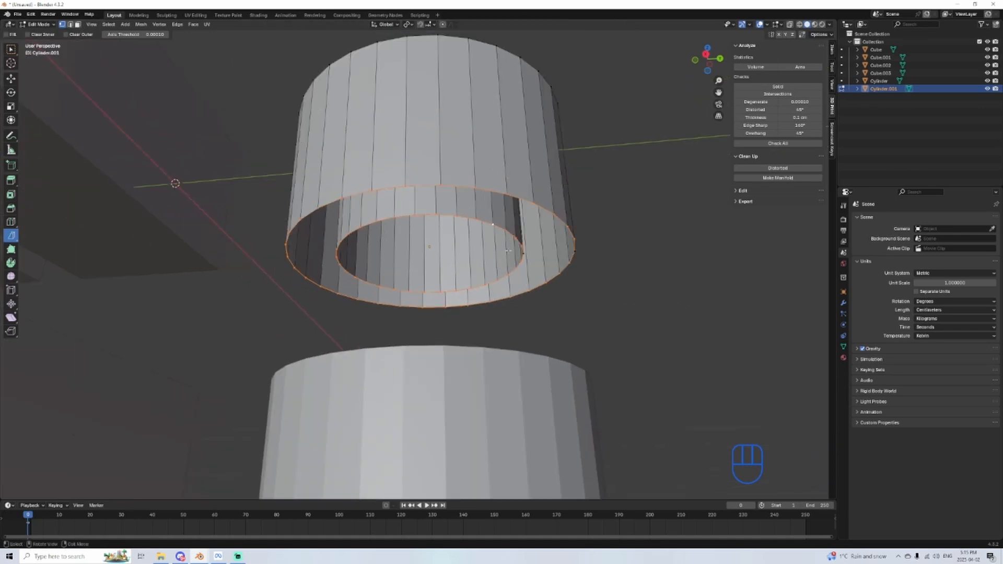
pyautogui.press('f')
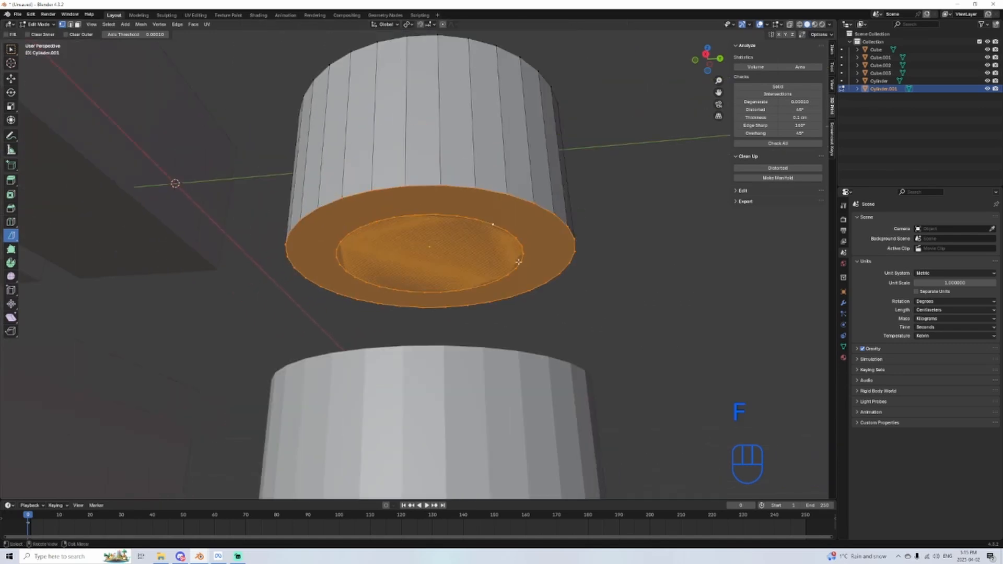
pyautogui.hotkey('ctrl', 'z')
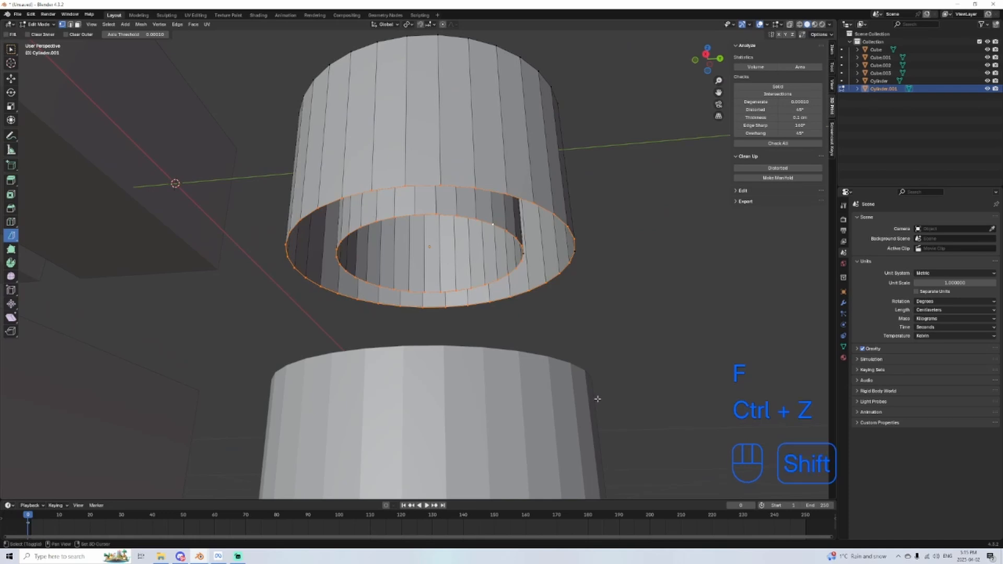
pyautogui.hotkey('shift', 'f')
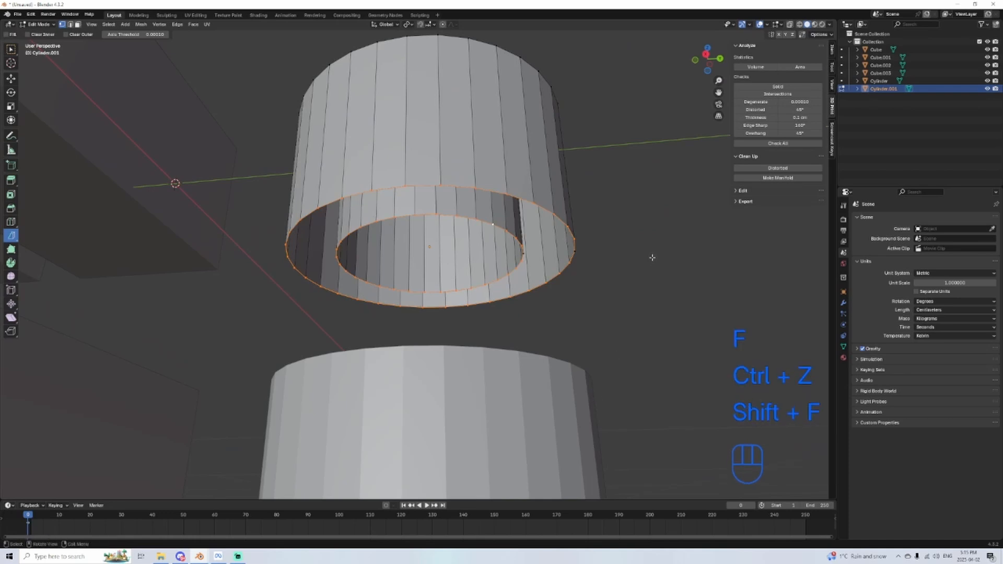
pyautogui.hotkey('ctrl', 'f')
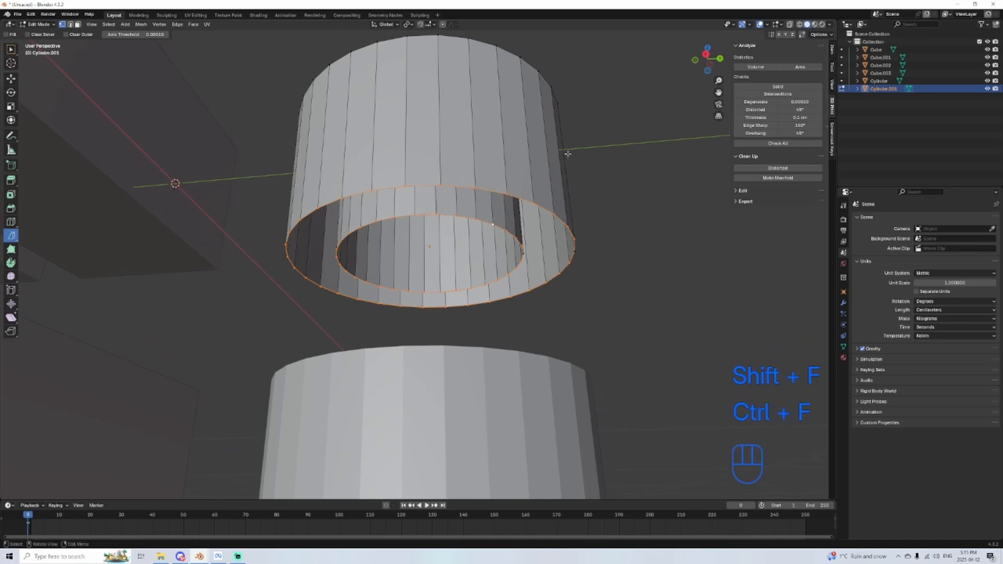
# Step: Fill the ring between the two selected edge loops on the upper tube half's underside with triangulated faces
pyautogui.hotkey('alt', 'f')
pyautogui.scroll(1, 589, 188)
pyautogui.scroll(1, 590, 188)
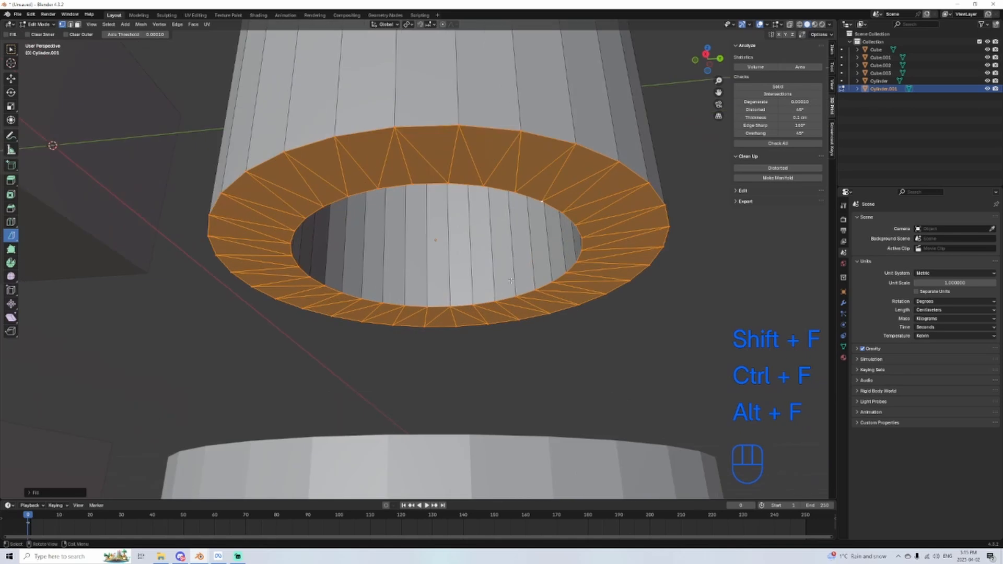
pyautogui.keyDown('shift'); pyautogui.moveTo(590, 188); pyautogui.dragTo(569, 277, button='middle'); pyautogui.keyUp('shift')
pyautogui.moveTo(528, 335); pyautogui.dragTo(478, 316, button='middle')
pyautogui.scroll(-3, 449, 282)
pyautogui.keyDown('shift'); pyautogui.moveTo(406, 218); pyautogui.dragTo(404, 184, button='middle'); pyautogui.keyUp('shift')
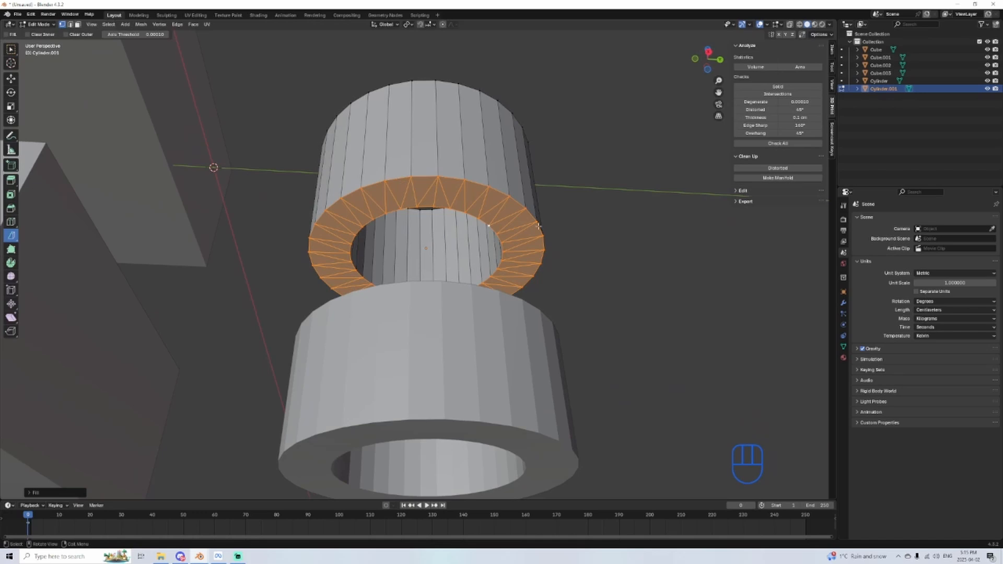
# Step: Enter Edit Mode on the lower tube half and select both its outer and inner open edge loops along the cut
pyautogui.press('Tab')
pyautogui.moveTo(499, 392); pyautogui.dragTo(451, 333, button='middle')
pyautogui.click(440, 400)
pyautogui.moveTo(451, 333); pyautogui.dragTo(491, 302, button='middle')
pyautogui.scroll(2, 457, 325)
pyautogui.press('Tab')
pyautogui.keyDown('alt'); pyautogui.click(487, 282); pyautogui.keyUp('alt')
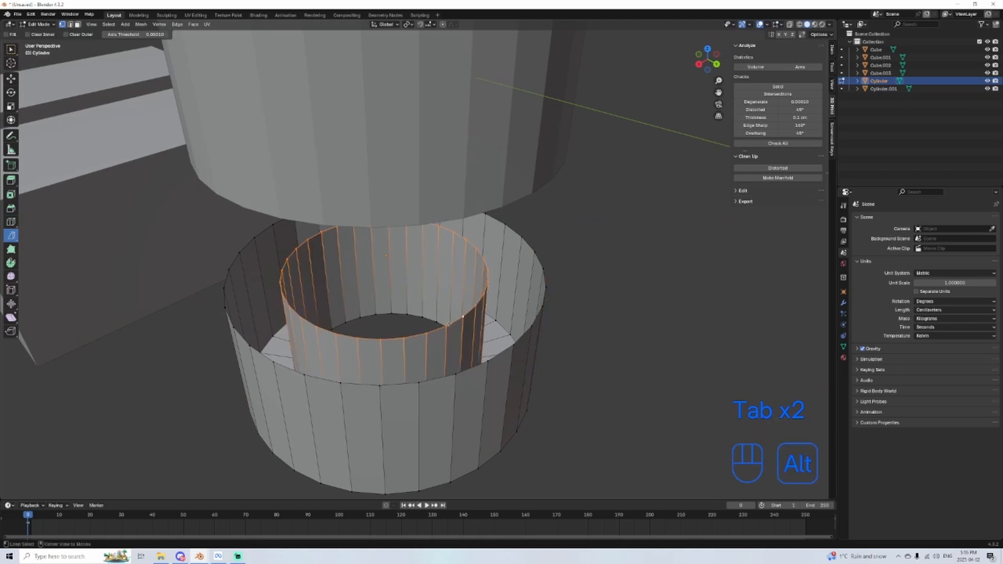
pyautogui.keyDown('alt'); pyautogui.click(547, 271); pyautogui.keyUp('alt')
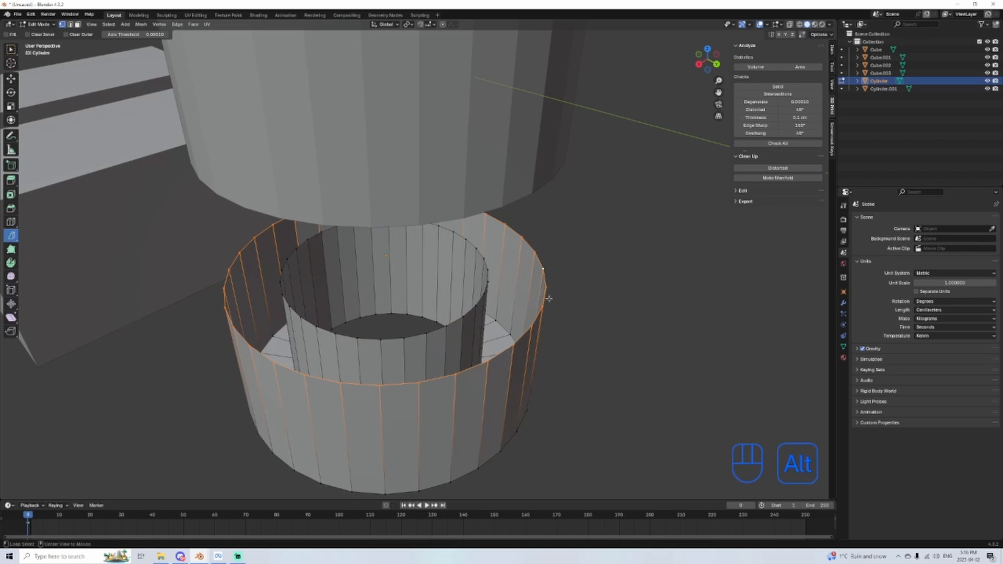
pyautogui.keyDown('alt'); pyautogui.keyDown('shift'); pyautogui.click(466, 314); pyautogui.keyUp('shift'); pyautogui.keyUp('alt')
pyautogui.moveTo(470, 341); pyautogui.dragTo(720, 324, button='middle')
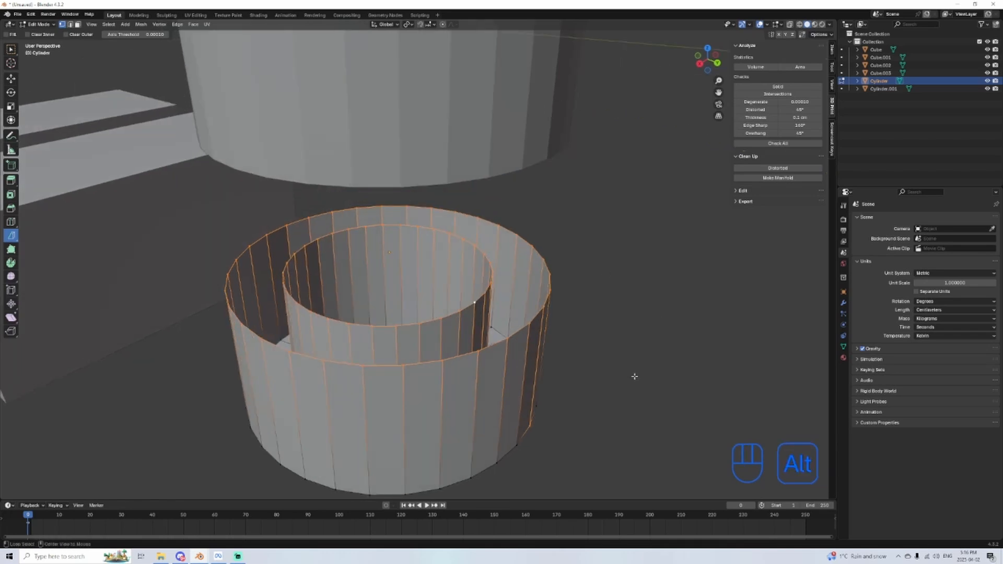
# Step: Undo the trial fill on the lower tube half and circle-deselect the stray vertices on its bottom rim in X-ray view
pyautogui.hotkey('alt', 'f')
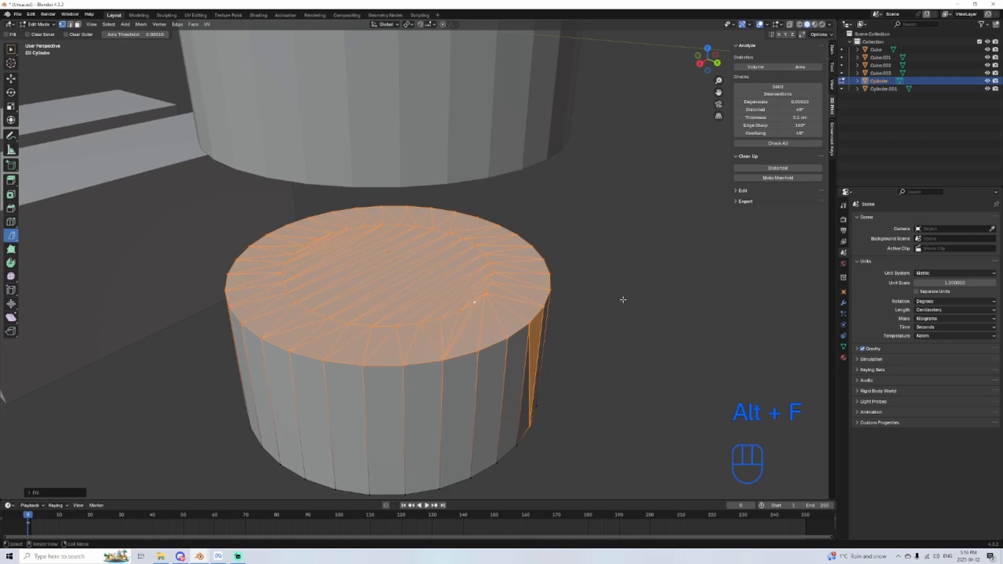
pyautogui.hotkey('ctrl', 'z')
pyautogui.moveTo(594, 291); pyautogui.dragTo(535, 264, button='middle')
pyautogui.moveTo(457, 278); pyautogui.dragTo(613, 214, button='middle')
pyautogui.click(789, 24)
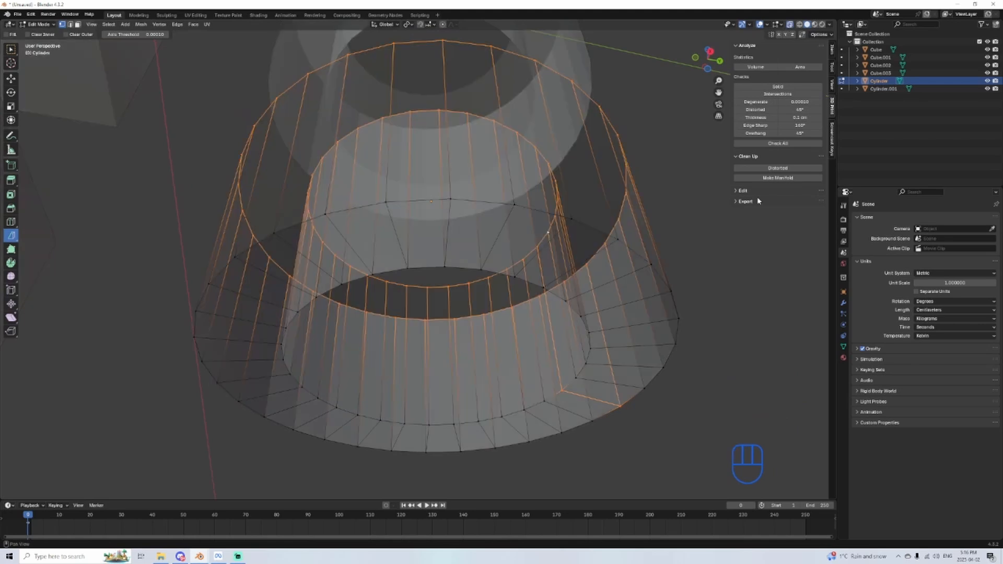
pyautogui.scroll(-1, 634, 423)
pyautogui.rightClick(622, 416)
pyautogui.moveTo(715, 353); pyautogui.dragTo(697, 401, button='middle')
pyautogui.press('c')
pyautogui.keyDown('shift'); pyautogui.moveTo(592, 390); pyautogui.dragTo(522, 385); pyautogui.keyUp('shift')
pyautogui.rightClick(579, 381)
pyautogui.moveTo(579, 381)
pyautogui.mouseDown(button='middle')
pyautogui.moveTo(574, 429)
pyautogui.moveTo(557, 406)
pyautogui.mouseUp(button='middle')
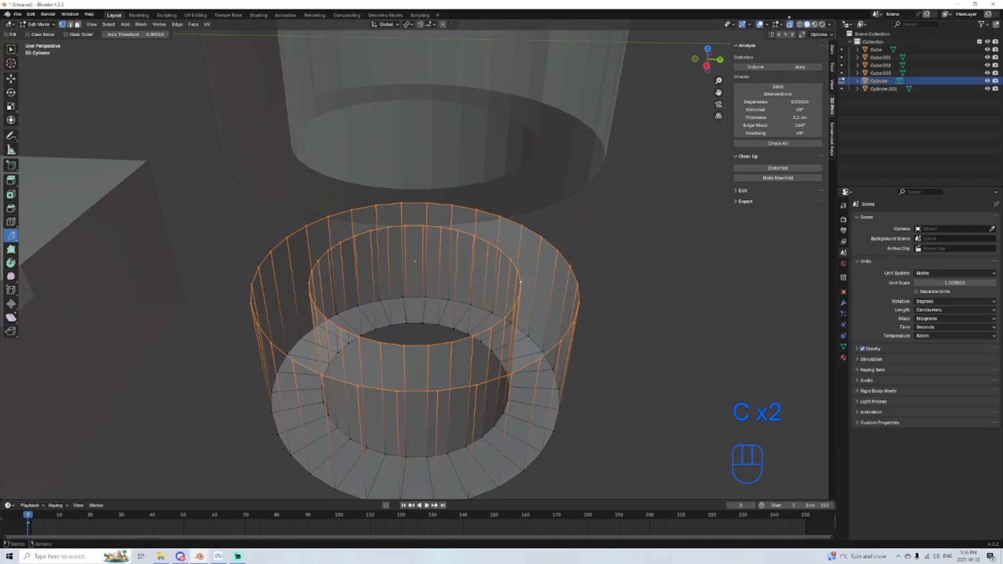
# Step: Turn off X-ray, fill the ring between the lower tube half's two cut loops, and return to Object Mode
pyautogui.click(790, 25)
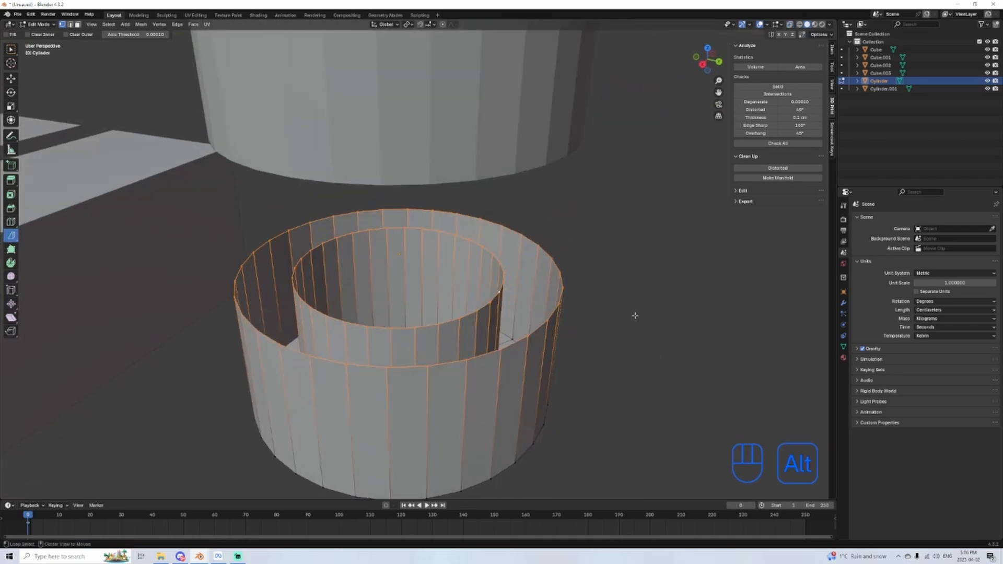
pyautogui.hotkey('alt', 'f')
pyautogui.moveTo(605, 332); pyautogui.dragTo(566, 343, button='middle')
pyautogui.press('Tab')
# Step: Reposition the lower tube half along Z so that it sits clear below the upper half
pyautogui.scroll(-4, 580, 364)
pyautogui.press('g')
pyautogui.press('z')
pyautogui.click(564, 422)
pyautogui.keyDown('shift'); pyautogui.moveTo(565, 422); pyautogui.dragTo(526, 436, button='middle'); pyautogui.keyUp('shift')
pyautogui.press('g')
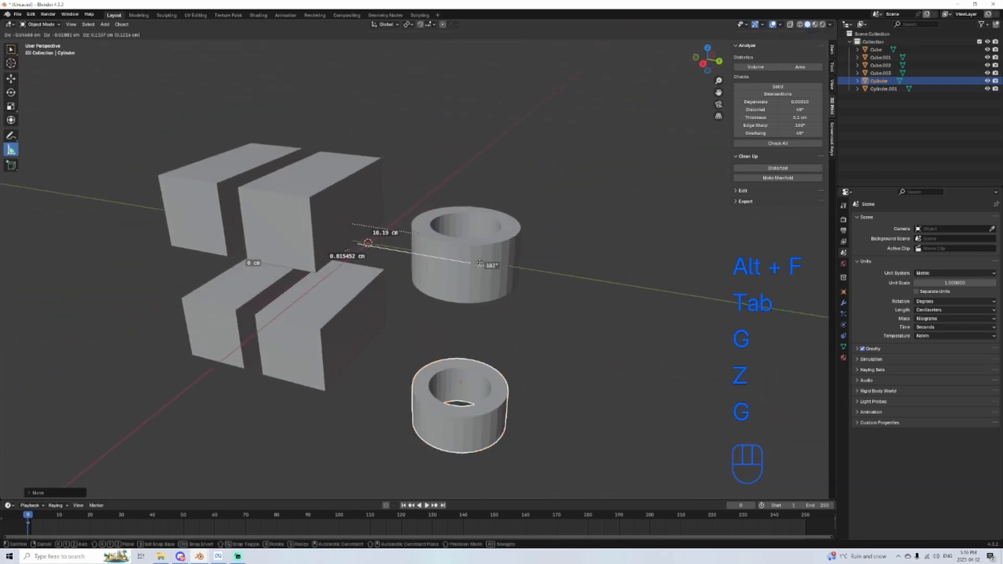
pyautogui.press('z')
pyautogui.click(548, 291)
# Step: Run the 3D Print Make Manifold cleanup on the lower tube half
pyautogui.scroll(2, 561, 334)
pyautogui.keyDown('shift'); pyautogui.moveTo(571, 375); pyautogui.dragTo(519, 340, button='middle'); pyautogui.keyUp('shift')
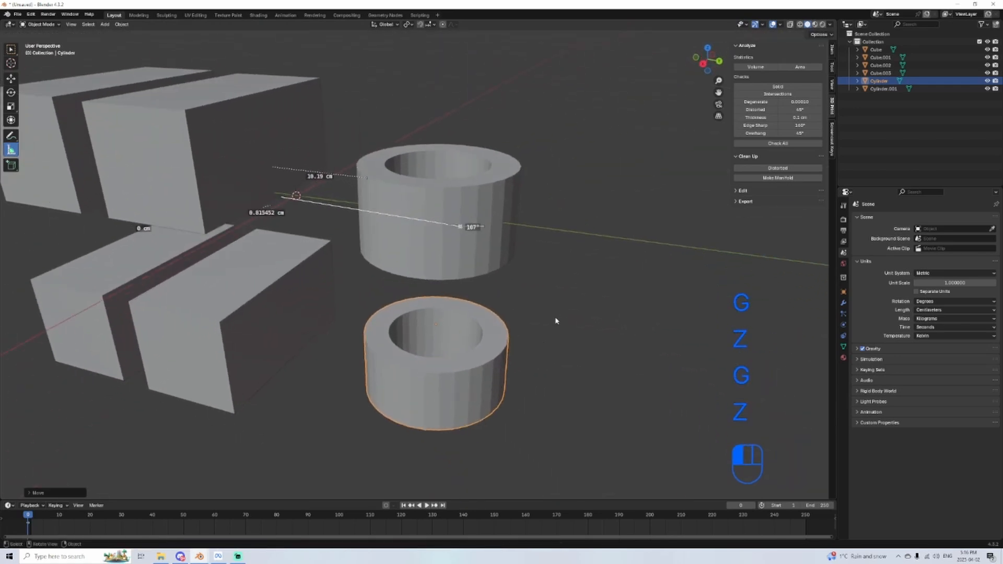
pyautogui.moveTo(556, 319); pyautogui.dragTo(552, 322)
pyautogui.click(477, 352)
pyautogui.moveTo(477, 352); pyautogui.dragTo(532, 303, button='middle')
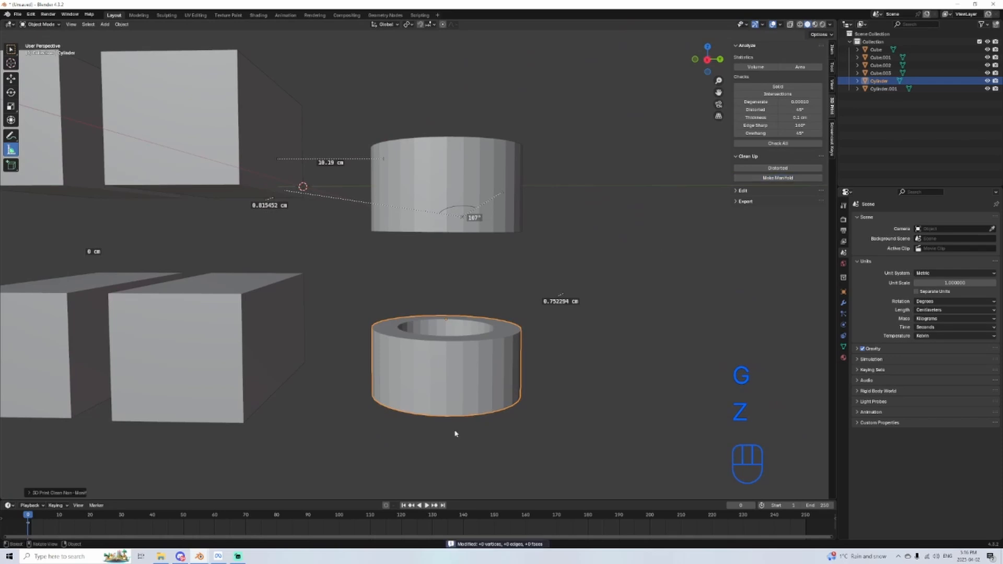
# Step: Select the upper tube half and run the Make Manifold cleanup on it
pyautogui.scroll(3, 484, 439)
pyautogui.click(463, 258)
pyautogui.click(518, 223)
pyautogui.moveTo(517, 223); pyautogui.dragTo(553, 171, button='middle')
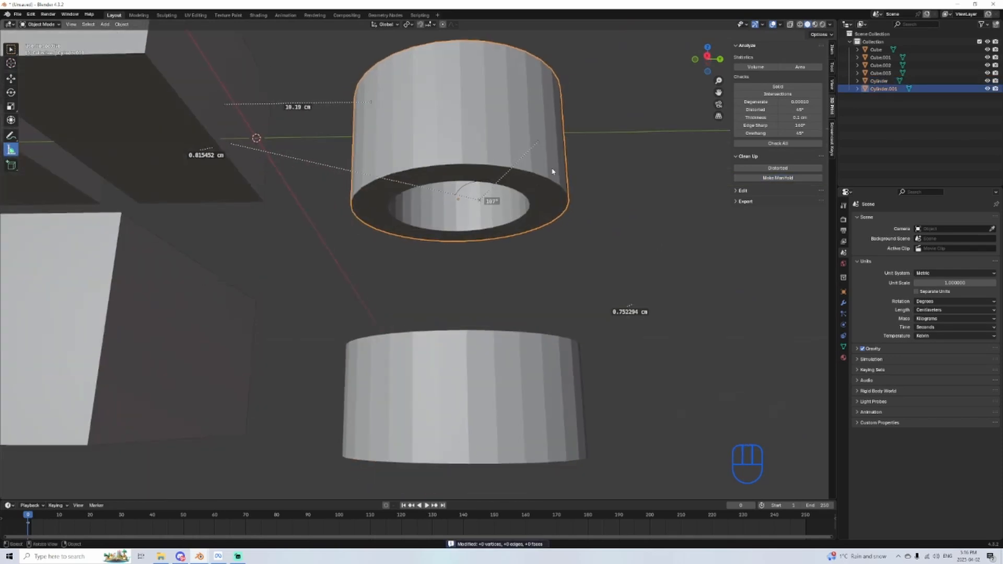
pyautogui.click(803, 179)
pyautogui.keyDown('shift'); pyautogui.moveTo(646, 365); pyautogui.dragTo(541, 428, button='middle'); pyautogui.keyUp('shift')
pyautogui.scroll(-2, 513, 311)
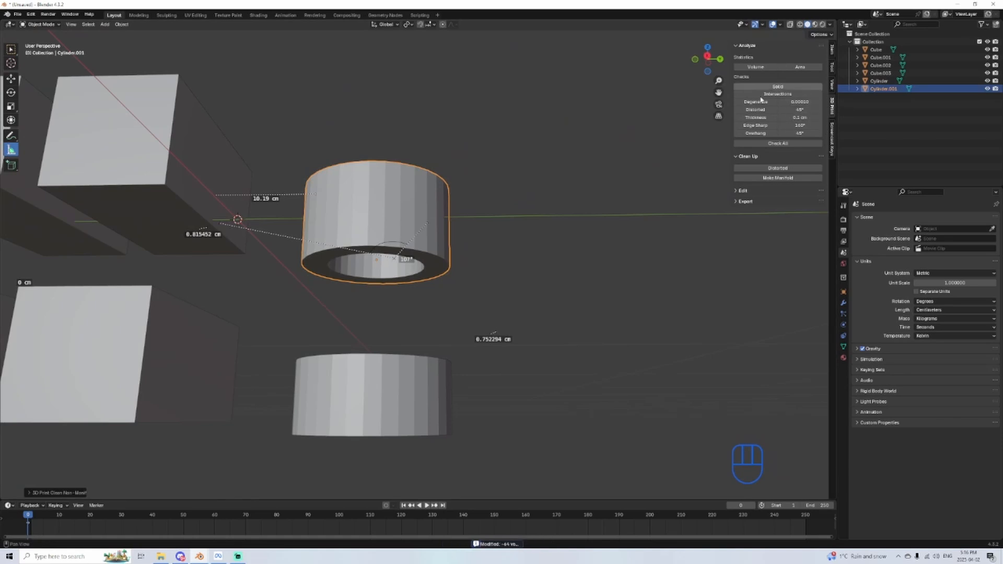
# Step: Search the extensions in Preferences for "3d", update the 3D Print Toolbox, and close Preferences
pyautogui.click(17, 15)
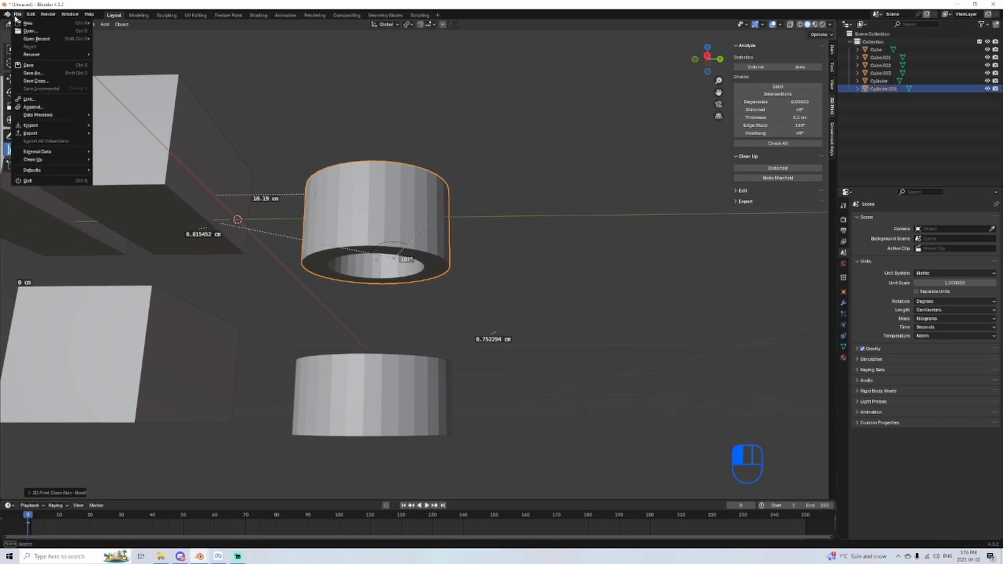
pyautogui.moveTo(26, 17)
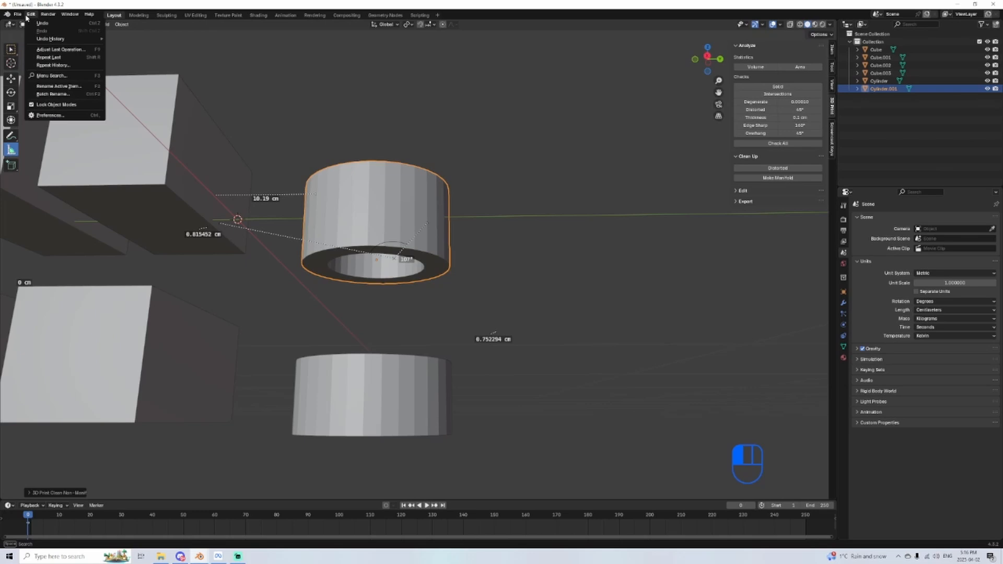
pyautogui.click(49, 115)
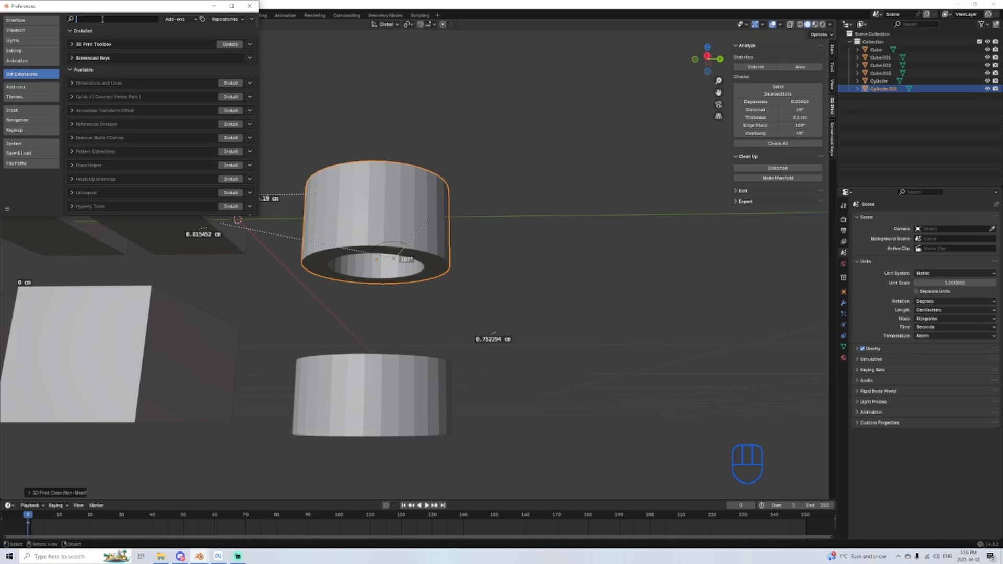
pyautogui.write('3d')
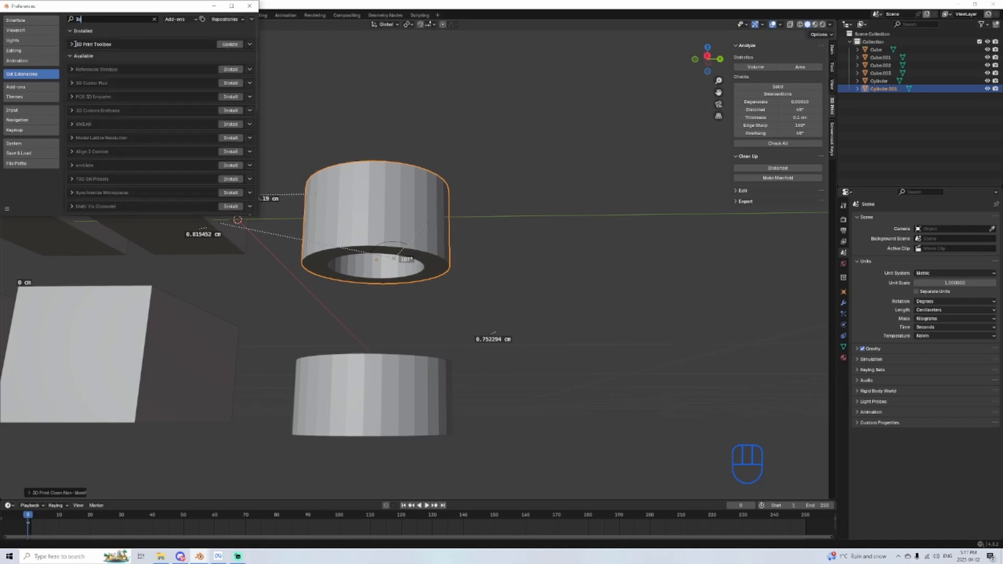
pyautogui.click(233, 44)
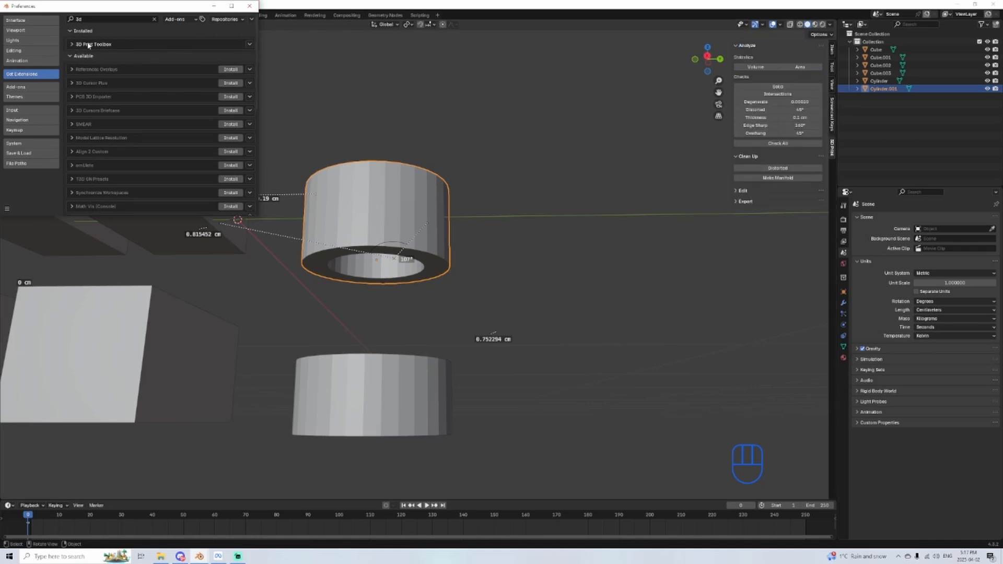
pyautogui.click(244, 6)
# Step: Select both upper cube pieces in the right orthographic view and move them straight up along Z
pyautogui.moveTo(305, 215); pyautogui.dragTo(343, 265, button='middle')
pyautogui.scroll(3, 343, 265)
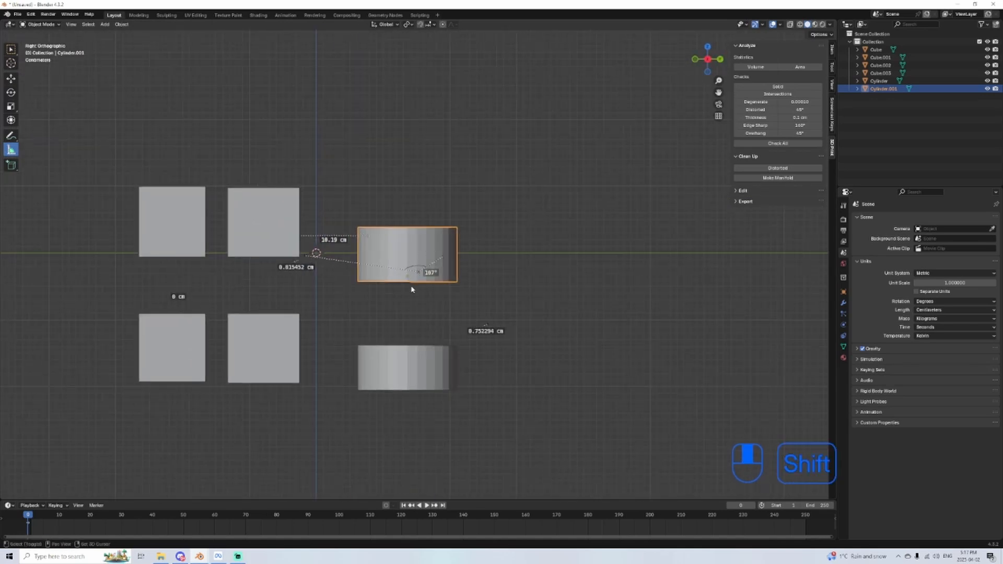
pyautogui.scroll(3, 412, 289)
pyautogui.keyDown('shift'); pyautogui.moveTo(194, 183); pyautogui.dragTo(478, 186, button='middle'); pyautogui.keyUp('shift')
pyautogui.click(466, 238)
pyautogui.click(460, 180)
pyautogui.keyDown('shift'); pyautogui.click(307, 206); pyautogui.keyUp('shift')
pyautogui.press('g')
pyautogui.press('z')
pyautogui.click(422, 361)
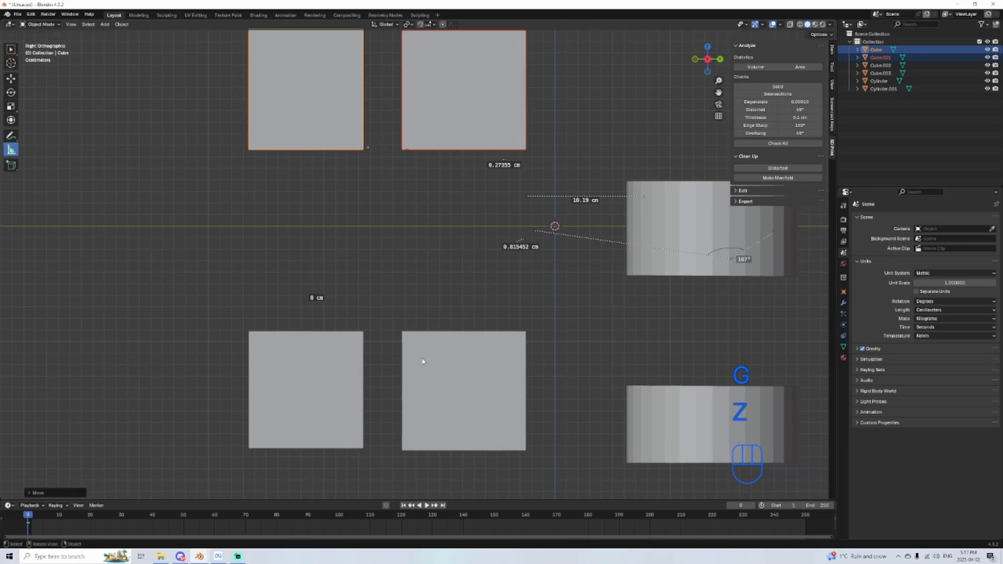
pyautogui.moveTo(422, 361); pyautogui.dragTo(346, 179, button='middle')
pyautogui.moveTo(322, 263); pyautogui.dragTo(342, 343, button='middle')
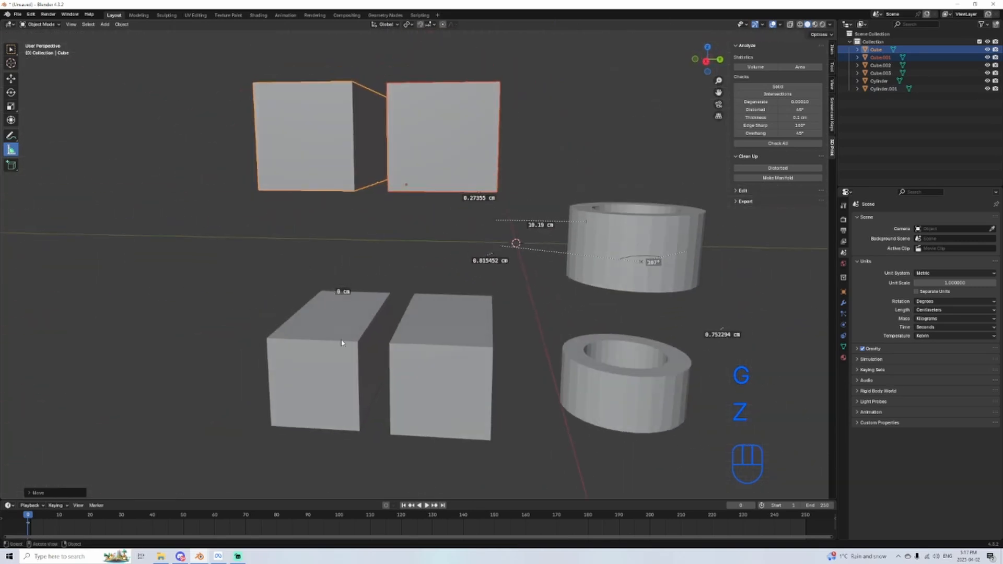
# Step: Copy and paste the upper cube piece farthest from the tube and move the copy down along Z between the upper and lower pieces
pyautogui.moveTo(428, 291); pyautogui.dragTo(331, 157, button='middle')
pyautogui.click(336, 190)
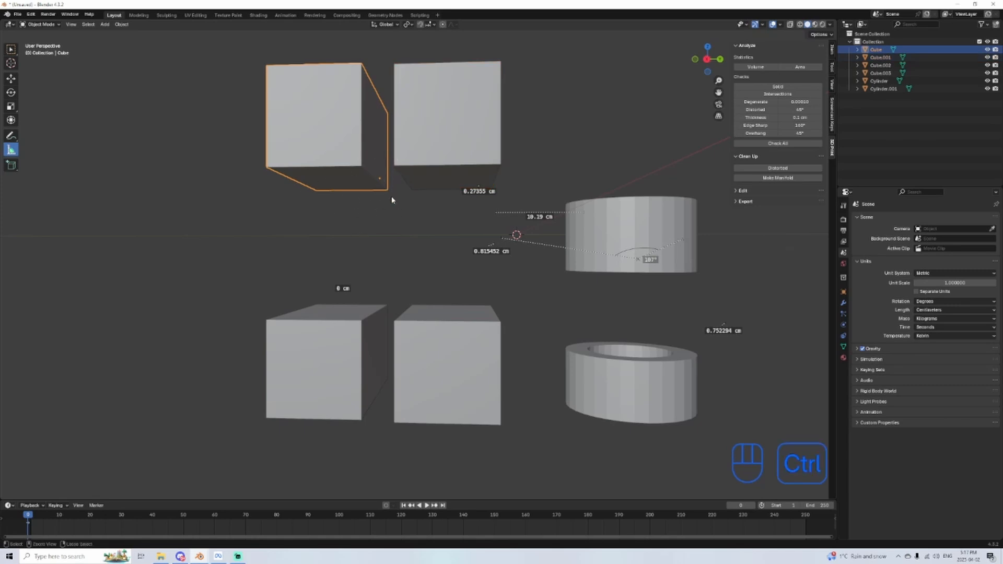
pyautogui.hotkey('ctrl', 'c')
pyautogui.hotkey('ctrl', 'v')
pyautogui.press('g')
pyautogui.press('z')
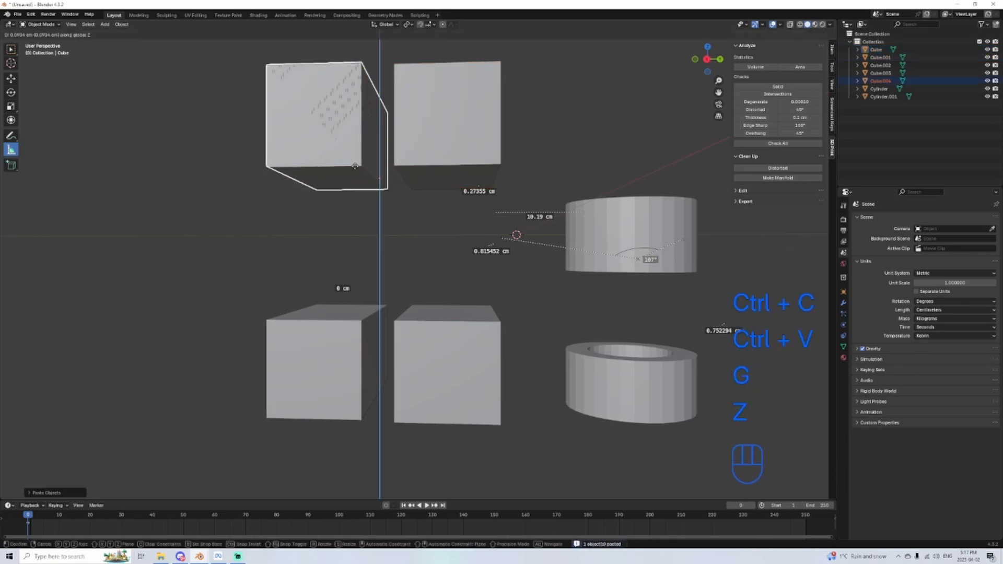
pyautogui.click(357, 268)
# Step: Scale the copied cube piece down to a small block and move it along X, clear of the other pieces
pyautogui.moveTo(357, 268); pyautogui.dragTo(491, 283, button='middle')
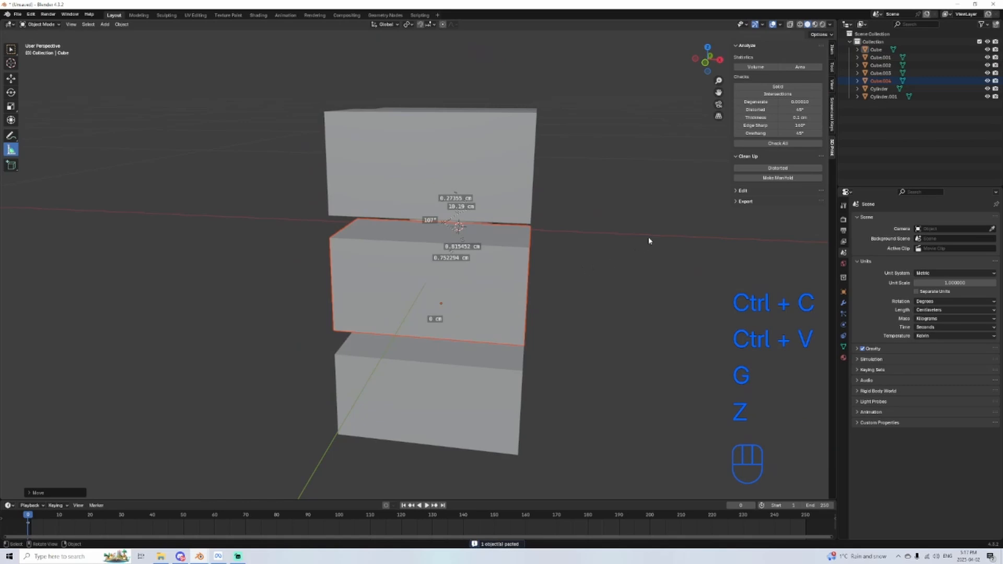
pyautogui.press('s')
pyautogui.click(512, 326)
pyautogui.scroll(3, 513, 325)
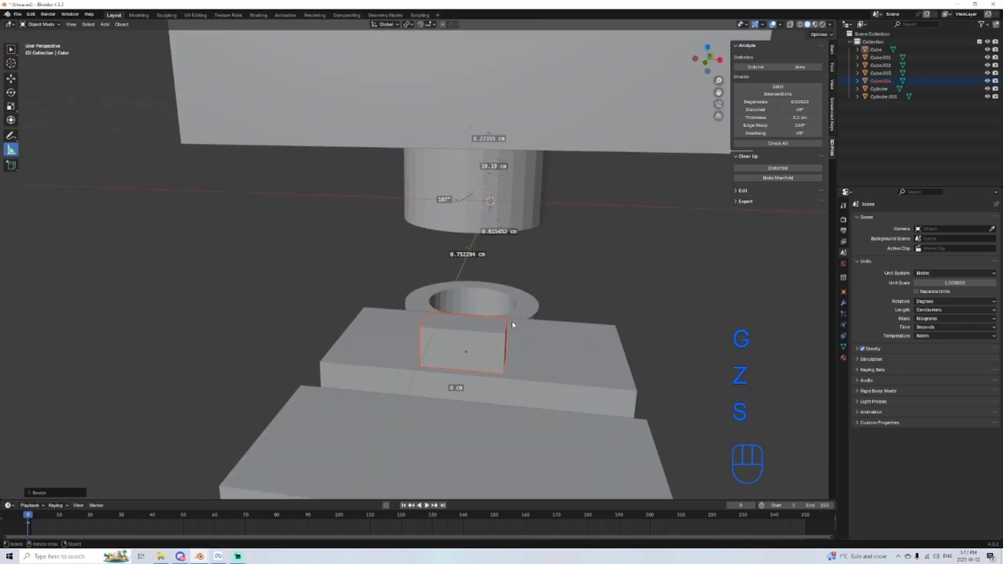
pyautogui.moveTo(512, 325); pyautogui.dragTo(533, 322, button='middle')
pyautogui.scroll(-2, 376, 318)
pyautogui.press('g')
pyautogui.press('x')
pyautogui.click(426, 317)
# Step: Enlarge the small block and rotate it 90° in the front orthographic view so that it stands upright
pyautogui.keyDown('shift'); pyautogui.moveTo(535, 230); pyautogui.dragTo(340, 201, button='middle'); pyautogui.keyUp('shift')
pyautogui.scroll(3, 513, 252)
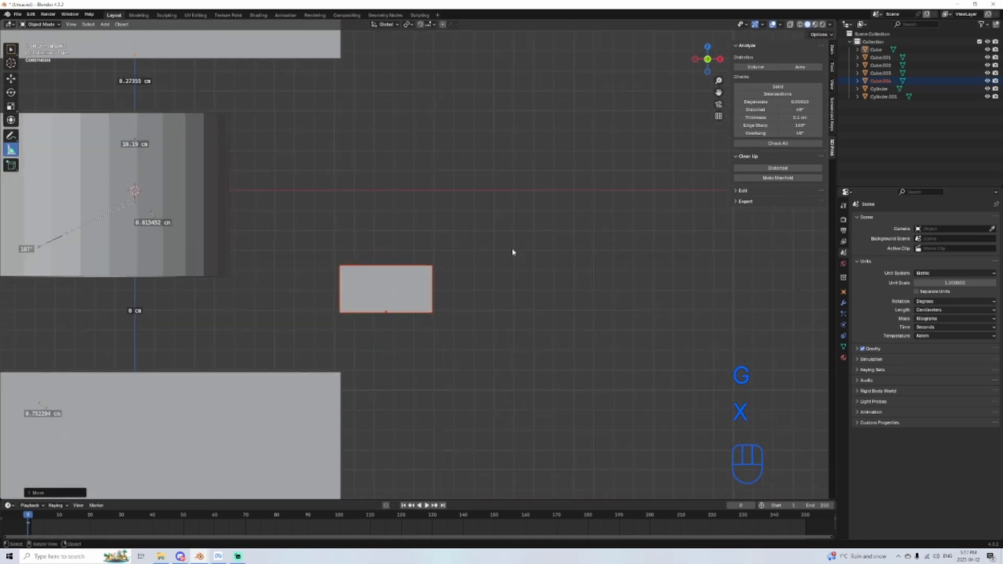
pyautogui.press('s')
pyautogui.click(596, 240)
pyautogui.press('r')
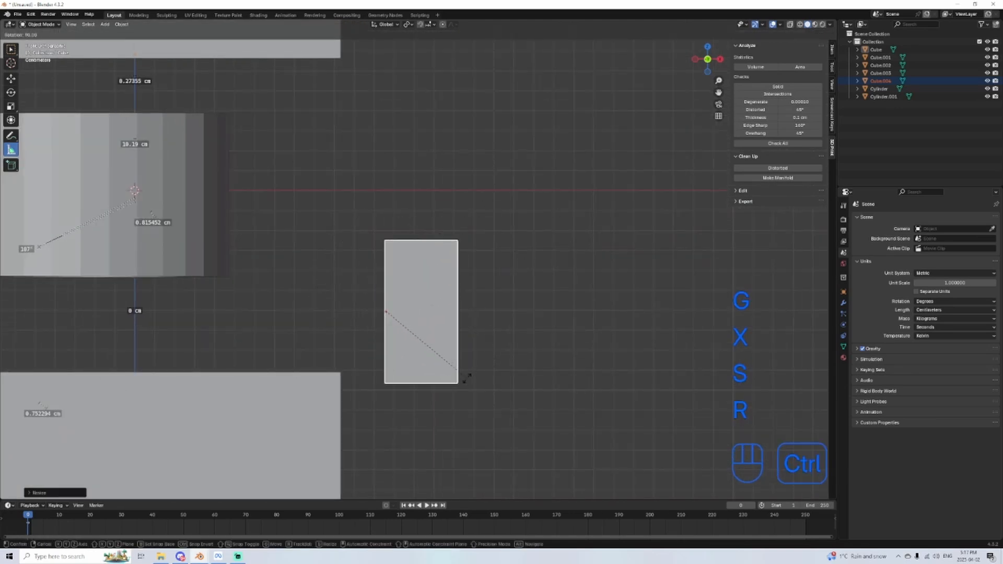
pyautogui.click(467, 378)
# Step: Move the upright block back along X and sink it partway into the top of the lower cube piece farthest from the tube
pyautogui.keyDown('shift'); pyautogui.moveTo(467, 378); pyautogui.dragTo(470, 371, button='middle'); pyautogui.keyUp('shift')
pyautogui.scroll(-2, 504, 347)
pyautogui.press('g')
pyautogui.press('x')
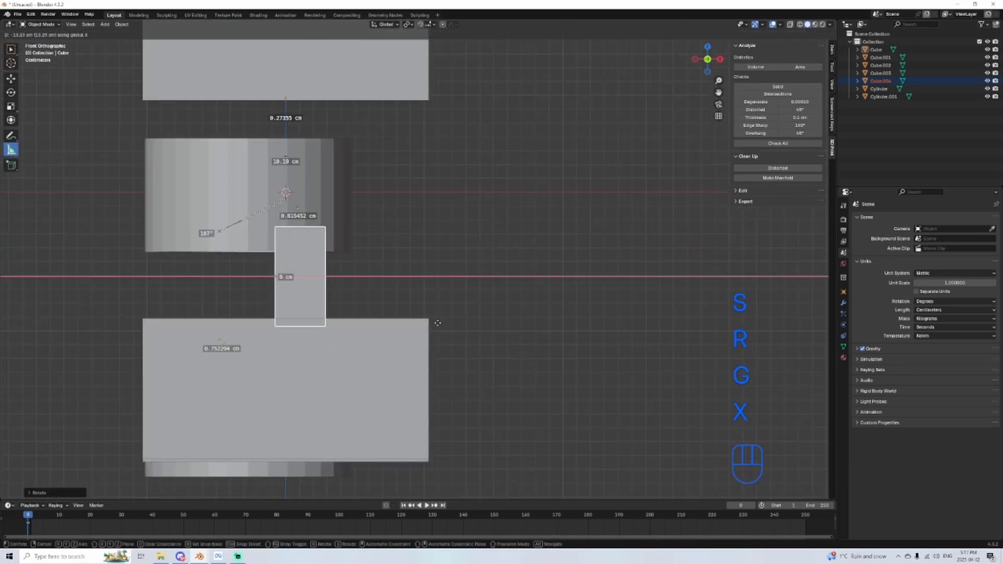
pyautogui.click(438, 323)
pyautogui.keyDown('alt'); pyautogui.moveTo(438, 323); pyautogui.dragTo(369, 347, button='middle'); pyautogui.keyUp('alt')
pyautogui.press('g')
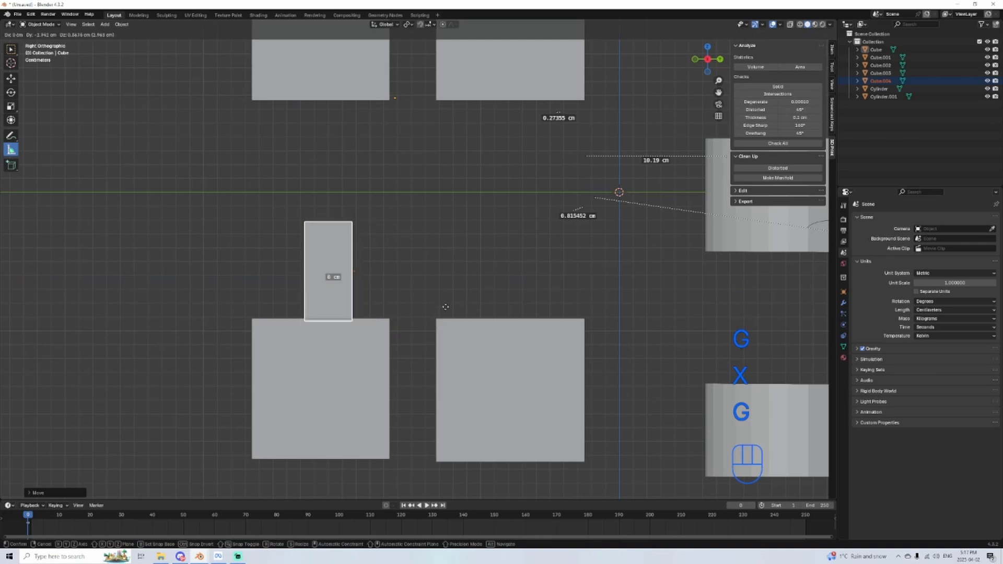
pyautogui.click(440, 358)
# Step: Move the upper cube piece above the peg down along Z until it sits just over the lower piece
pyautogui.click(331, 72)
pyautogui.press('g')
pyautogui.press('z')
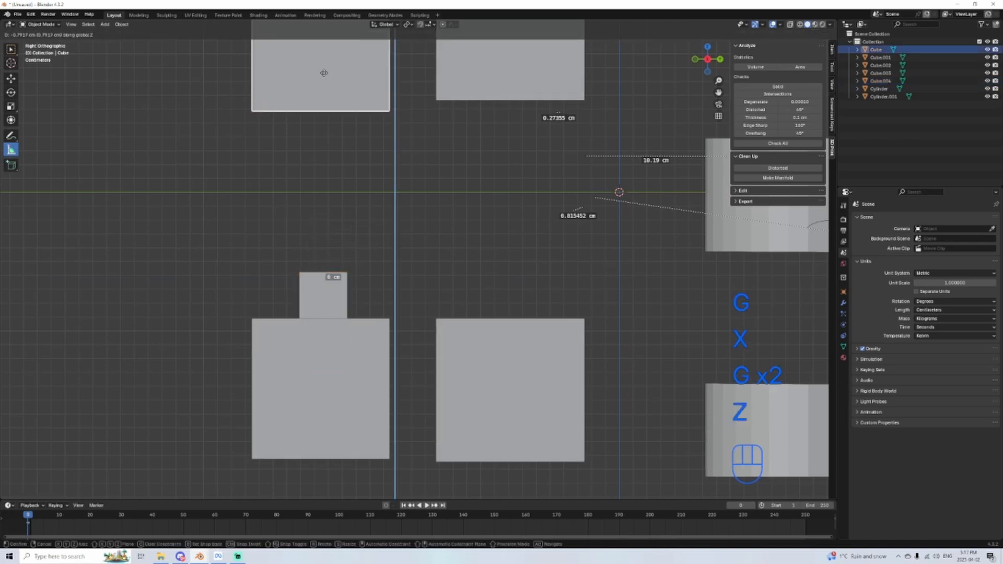
pyautogui.click(321, 271)
pyautogui.keyDown('alt'); pyautogui.moveTo(321, 270); pyautogui.dragTo(460, 272, button='middle'); pyautogui.keyUp('alt')
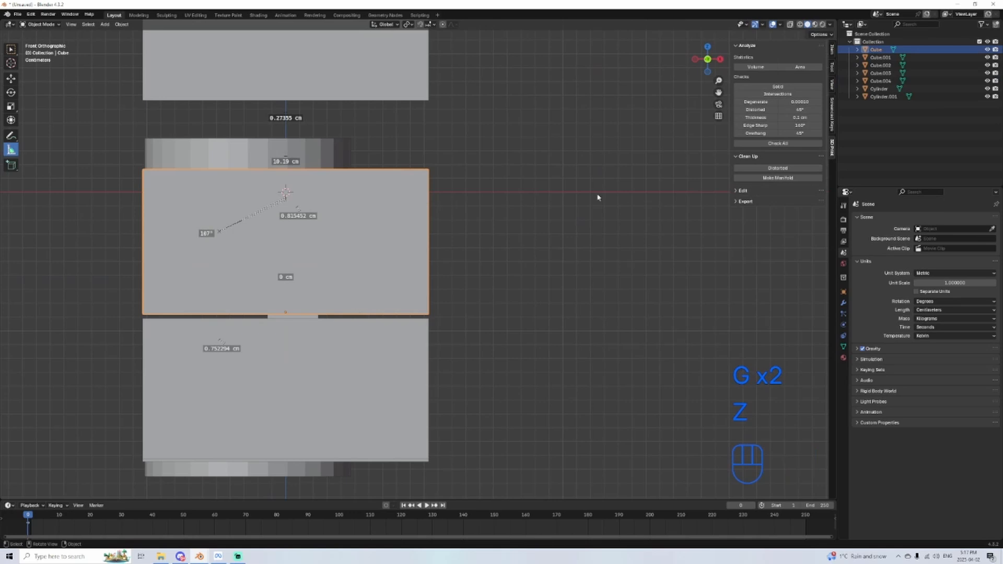
# Step: Turn on X-ray display to see the peg inside the two stacked cube pieces
pyautogui.click(790, 26)
pyautogui.keyDown('shift'); pyautogui.moveTo(548, 237); pyautogui.dragTo(612, 160, button='middle'); pyautogui.keyUp('shift')
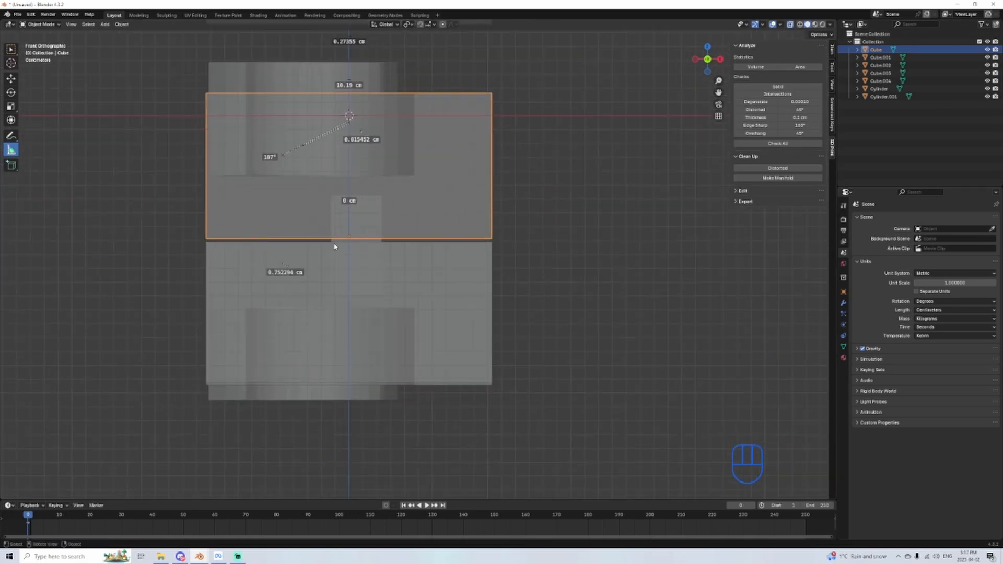
pyautogui.click(338, 247)
pyautogui.scroll(1, 373, 242)
pyautogui.moveTo(370, 238); pyautogui.dragTo(302, 218, button='middle')
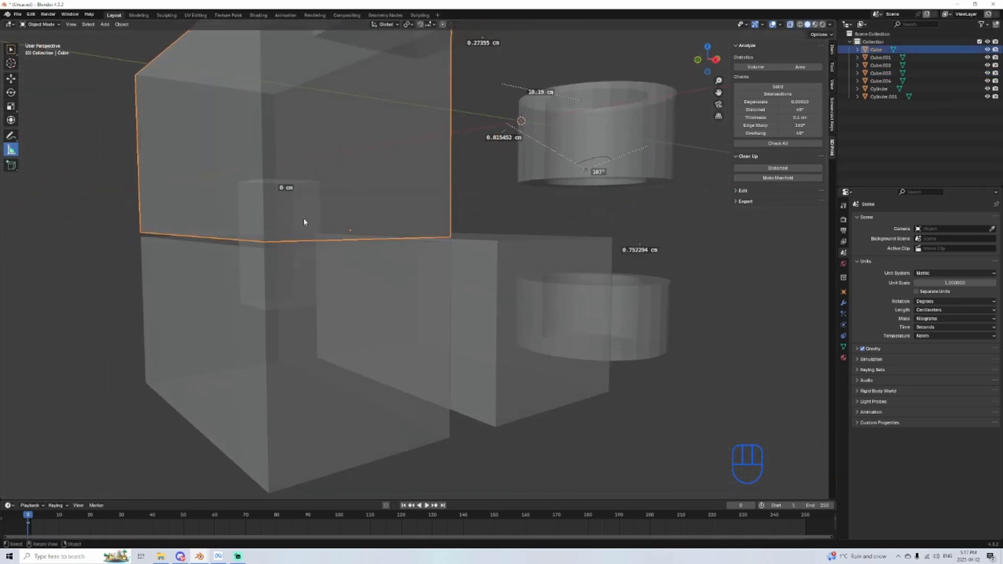
# Step: Scale the peg down and reposition it so that it spans the gap between the two stacked cube pieces
pyautogui.click(302, 215)
pyautogui.press('KP_Decimal')
pyautogui.moveTo(458, 280); pyautogui.dragTo(337, 305, button='middle')
pyautogui.press('s')
pyautogui.click(625, 280)
pyautogui.press('g')
pyautogui.click(594, 280)
pyautogui.press('g')
pyautogui.click(460, 286)
pyautogui.scroll(-1, 353, 304)
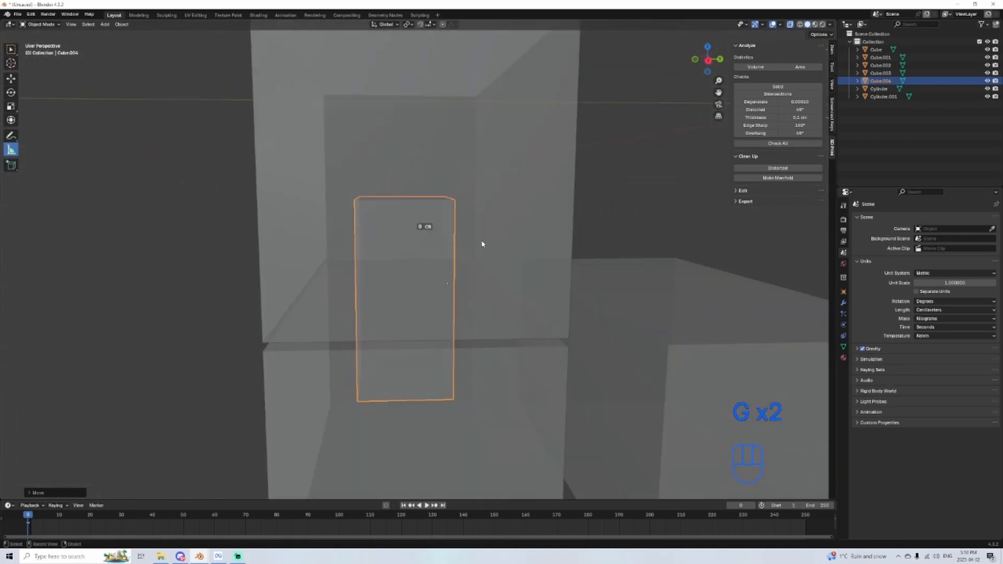
# Step: Copy and paste the peg, scale the copy down slightly, and centre it within the original in the front orthographic view
pyautogui.keyDown('alt'); pyautogui.moveTo(467, 226); pyautogui.dragTo(510, 223, button='middle'); pyautogui.keyUp('alt')
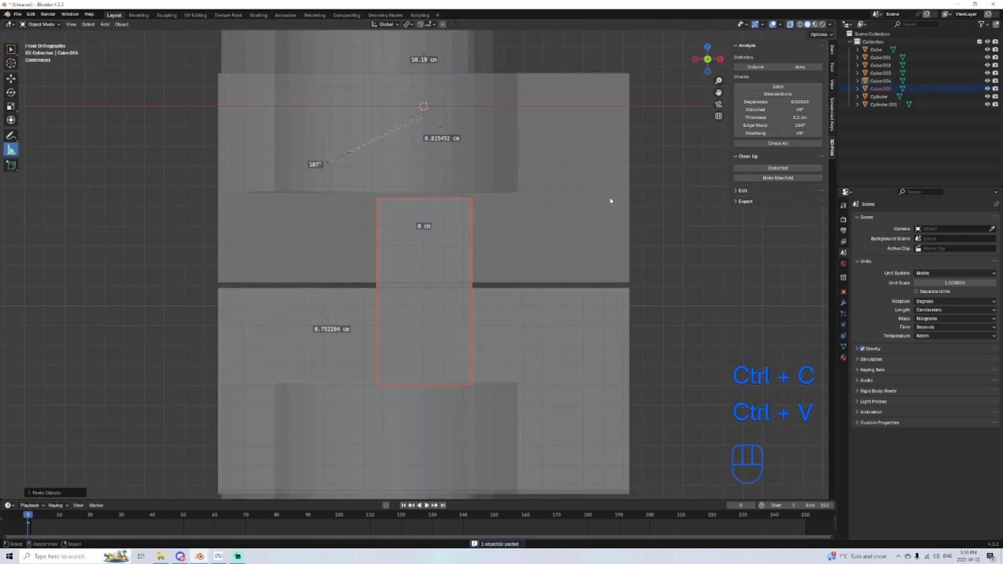
pyautogui.press('s')
pyautogui.press('s')
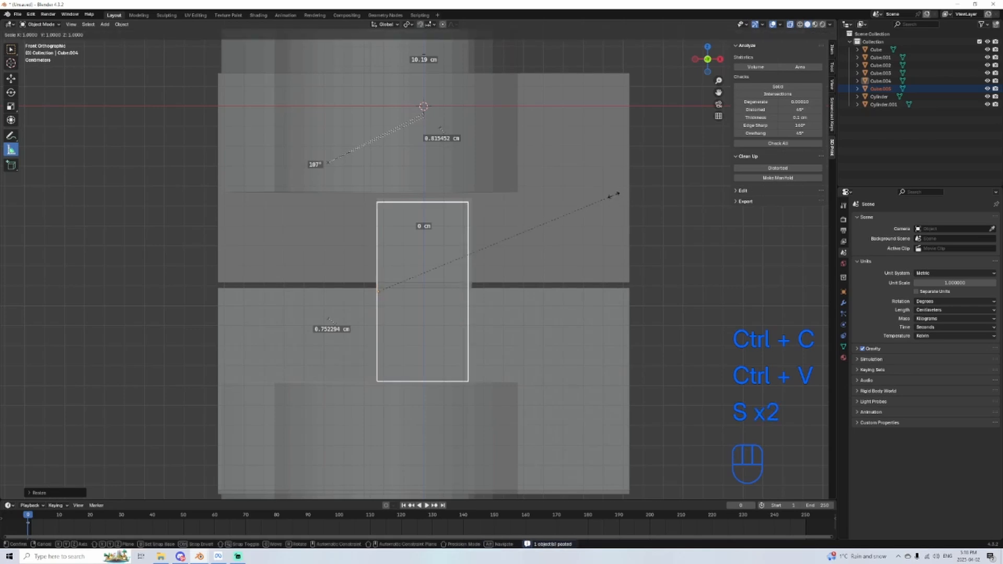
pyautogui.press('x')
pyautogui.press('g')
pyautogui.click(616, 208)
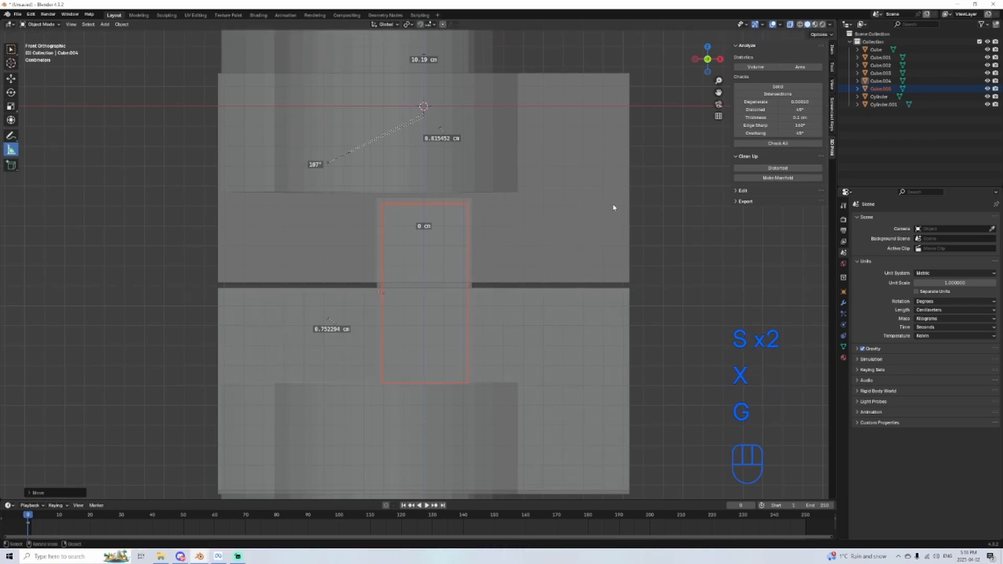
# Step: In the right orthographic view, adjust the smaller peg's scale and move it along Y to fit within the original peg
pyautogui.keyDown('alt'); pyautogui.moveTo(616, 208); pyautogui.dragTo(563, 224, button='middle'); pyautogui.keyUp('alt')
pyautogui.press('s')
pyautogui.press('x')
pyautogui.press('y')
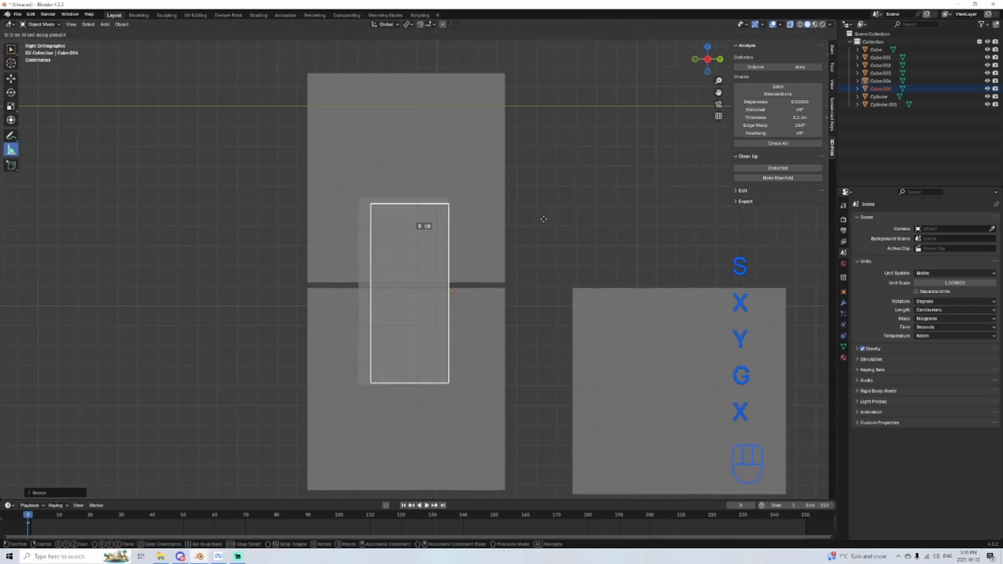
pyautogui.press('y')
pyautogui.click(540, 218)
# Step: Move the smaller peg out along Y, clear of the cube pieces, leaving the original peg in place
pyautogui.moveTo(540, 217); pyautogui.dragTo(356, 287, button='middle')
pyautogui.press('g')
pyautogui.press('x')
pyautogui.press('y')
pyautogui.click(235, 291)
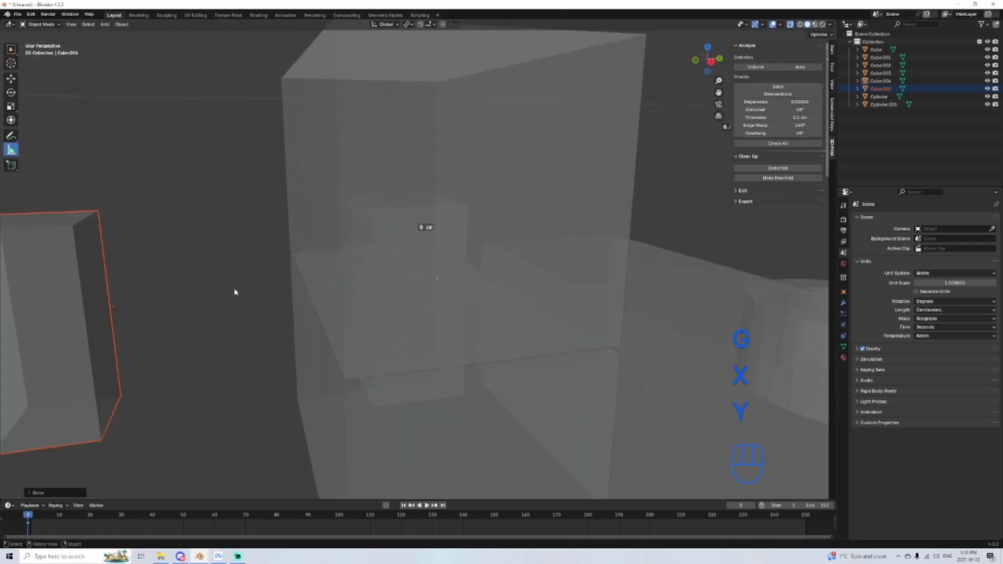
pyautogui.scroll(-4, 403, 272)
pyautogui.keyDown('shift'); pyautogui.moveTo(235, 291); pyautogui.dragTo(304, 289, button='middle'); pyautogui.keyUp('shift')
pyautogui.press('g')
pyautogui.press('y')
pyautogui.click(426, 275)
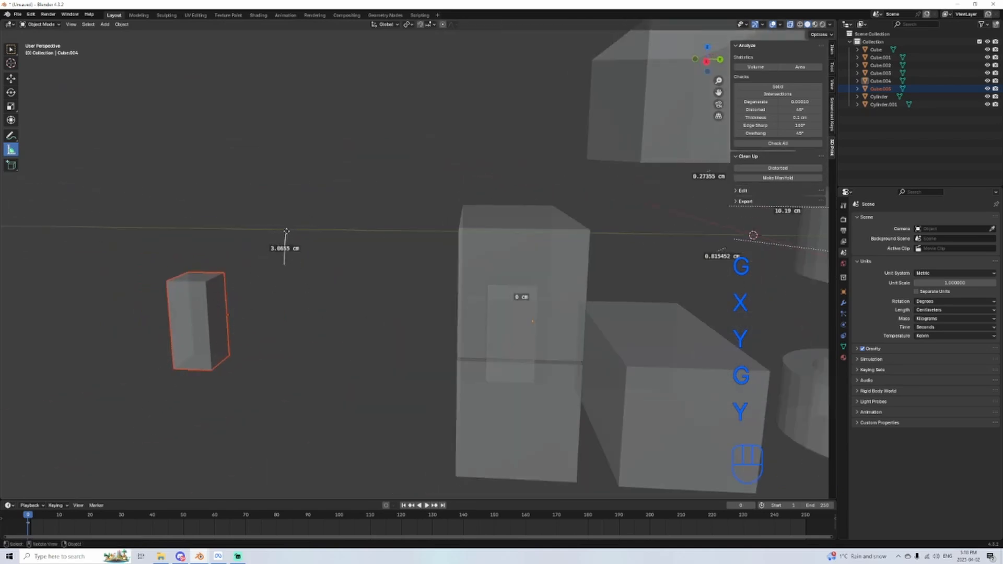
# Step: Examine how the original peg sits inside the upper and lower cube pieces from several angles
pyautogui.scroll(2, 455, 383)
pyautogui.keyDown('shift'); pyautogui.moveTo(455, 383); pyautogui.dragTo(381, 328, button='middle'); pyautogui.keyUp('shift')
pyautogui.click(462, 271)
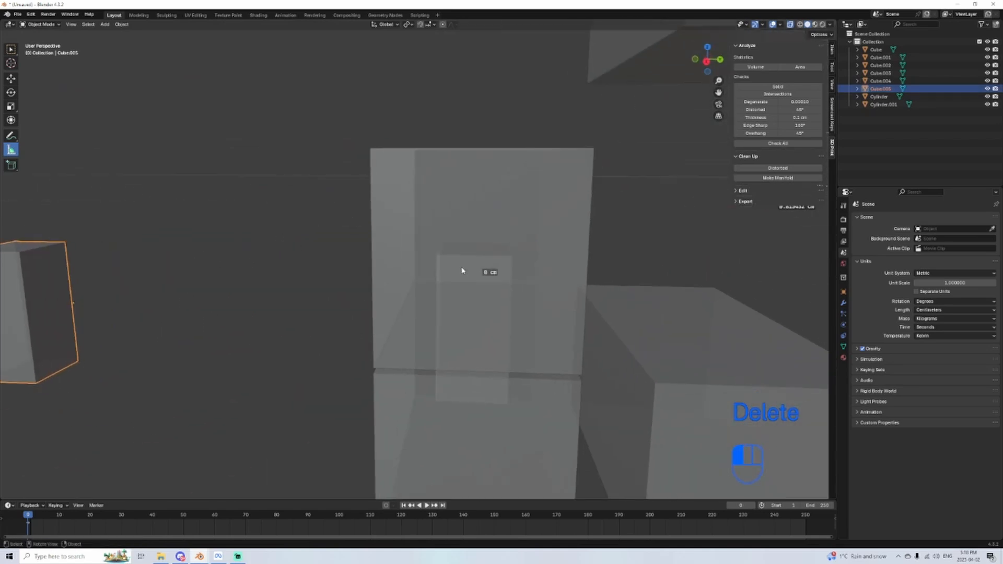
pyautogui.moveTo(461, 271); pyautogui.dragTo(557, 271, button='middle')
pyautogui.click(504, 300)
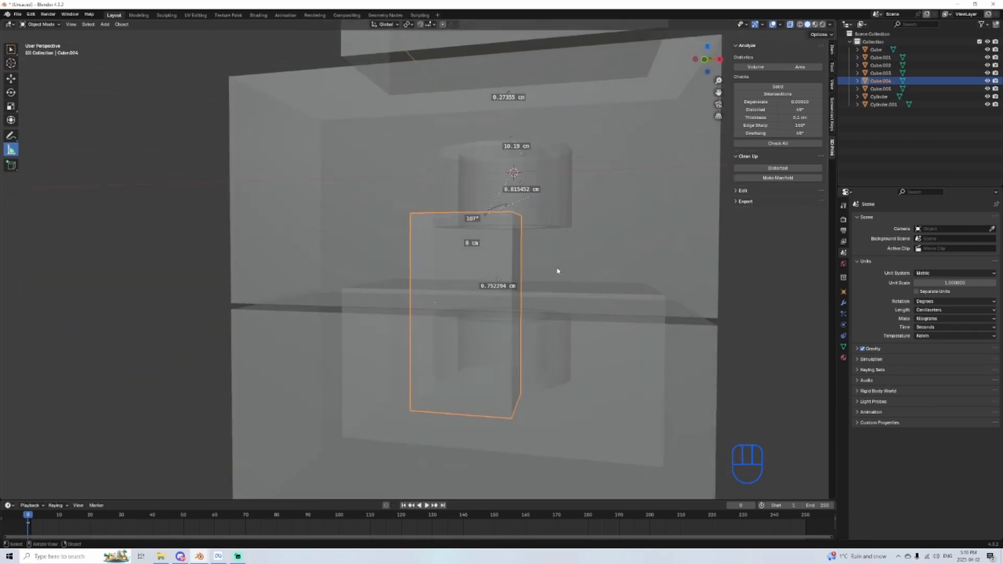
pyautogui.scroll(-2, 651, 296)
pyautogui.moveTo(651, 296); pyautogui.dragTo(712, 281, button='middle')
pyautogui.click(590, 226)
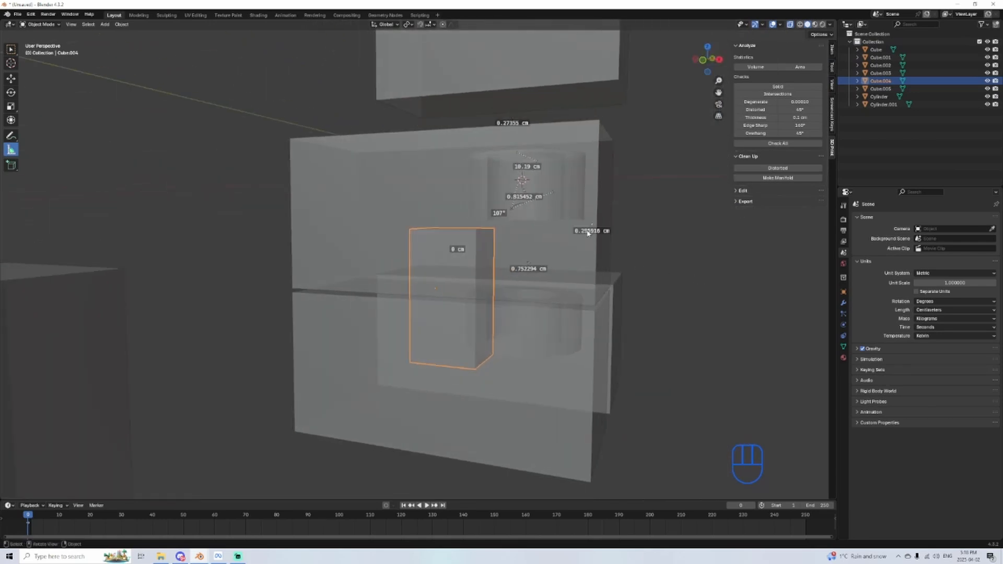
pyautogui.moveTo(589, 226); pyautogui.dragTo(625, 246, button='middle')
# Step: Add a Boolean modifier to the upper cube piece of the stacked pair
pyautogui.click(615, 198)
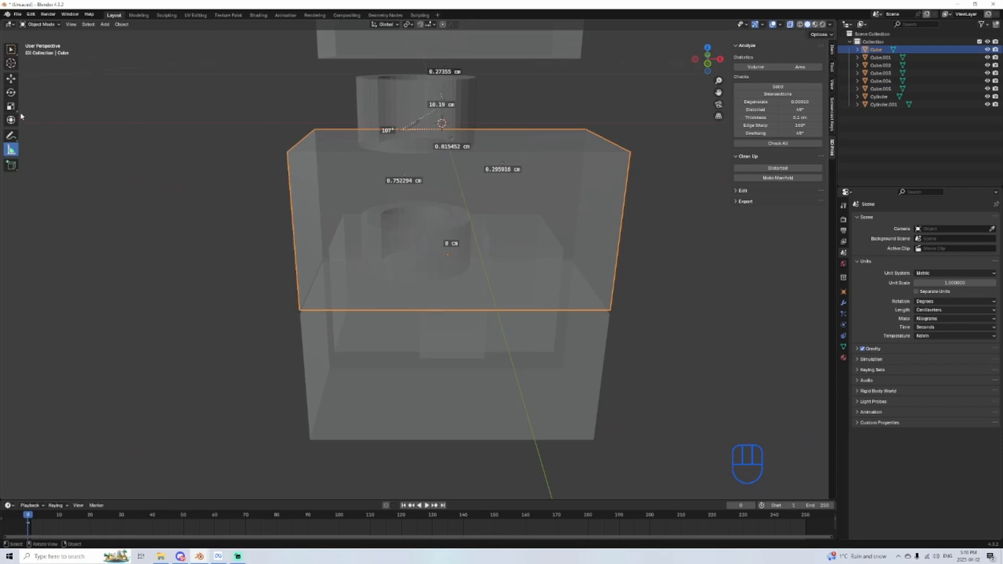
pyautogui.click(843, 302)
pyautogui.click(864, 219)
pyautogui.moveTo(862, 220)
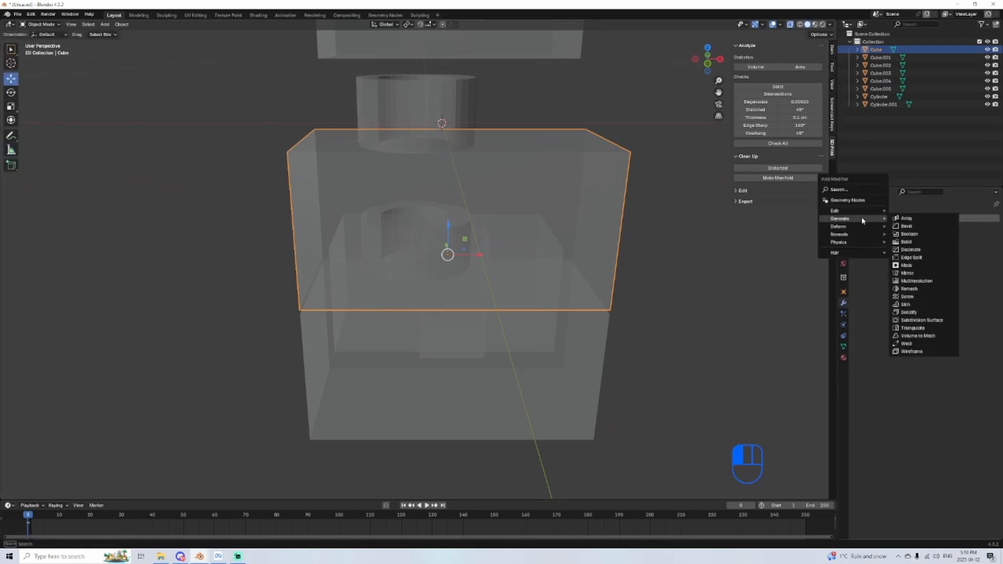
pyautogui.click(925, 236)
# Step: Set the original peg as the object of the upper piece's Difference Boolean and apply the modifier
pyautogui.keyDown('shift'); pyautogui.moveTo(688, 336); pyautogui.dragTo(703, 389, button='middle'); pyautogui.keyUp('shift')
pyautogui.moveTo(703, 389); pyautogui.dragTo(674, 350, button='middle')
pyautogui.scroll(3, 674, 361)
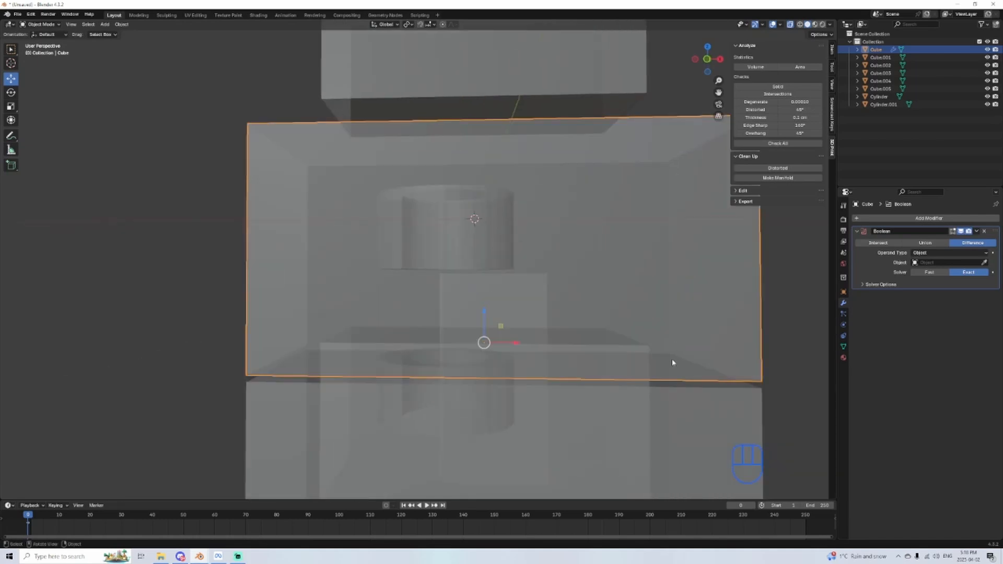
pyautogui.keyDown('shift'); pyautogui.moveTo(569, 351); pyautogui.dragTo(408, 309, button='middle'); pyautogui.keyUp('shift')
pyautogui.keyDown('shift'); pyautogui.moveTo(525, 336); pyautogui.dragTo(530, 308, button='middle'); pyautogui.keyUp('shift')
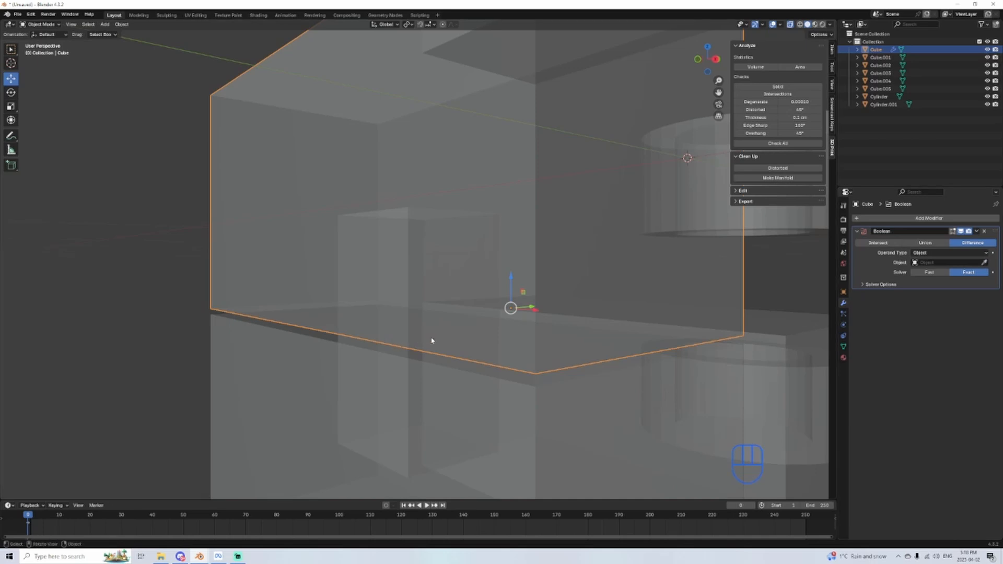
pyautogui.moveTo(432, 341); pyautogui.dragTo(439, 332, button='middle')
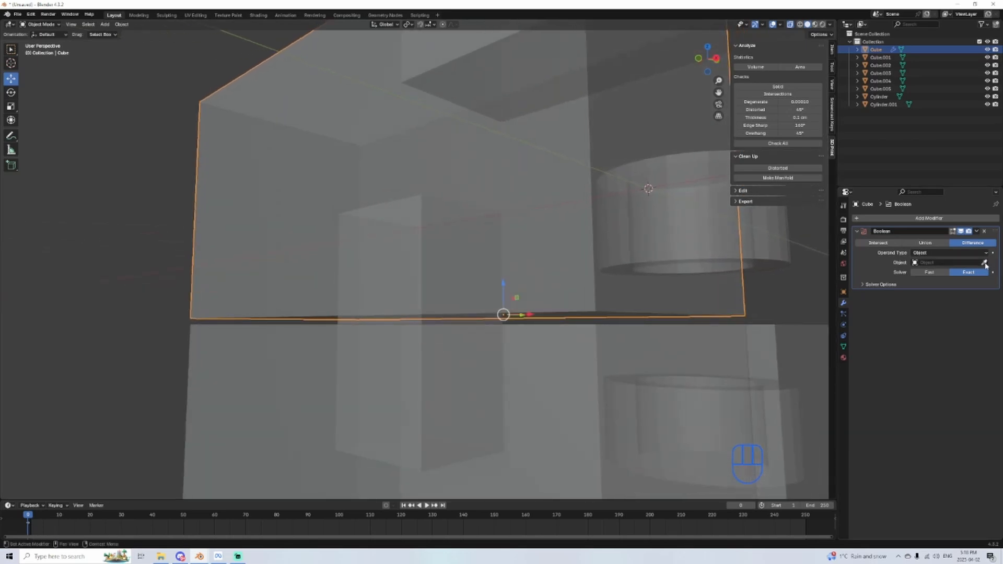
pyautogui.click(422, 317)
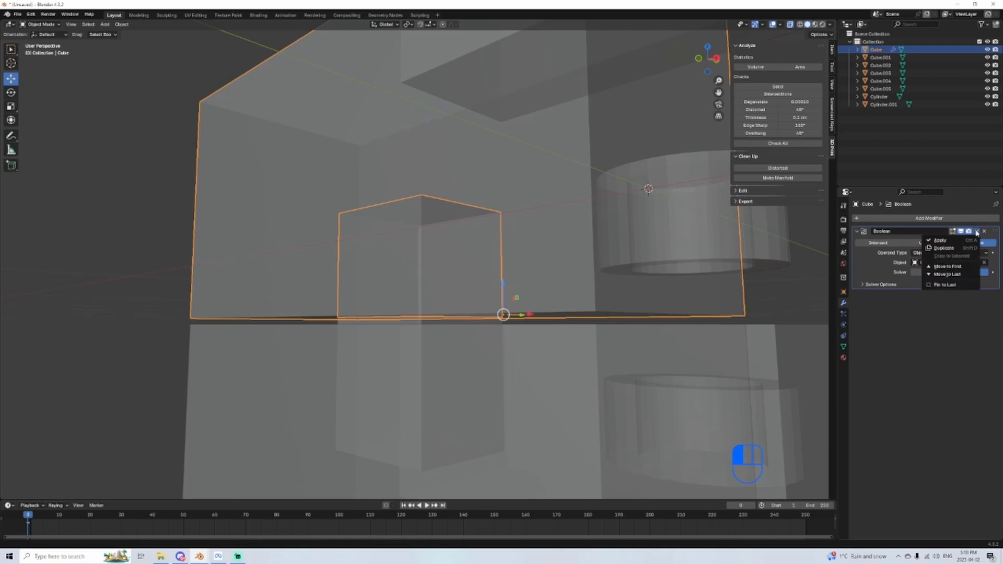
pyautogui.click(969, 239)
# Step: Cut the original peg's shape out of the lower cube piece with a Difference Boolean modifier and apply it
pyautogui.click(458, 394)
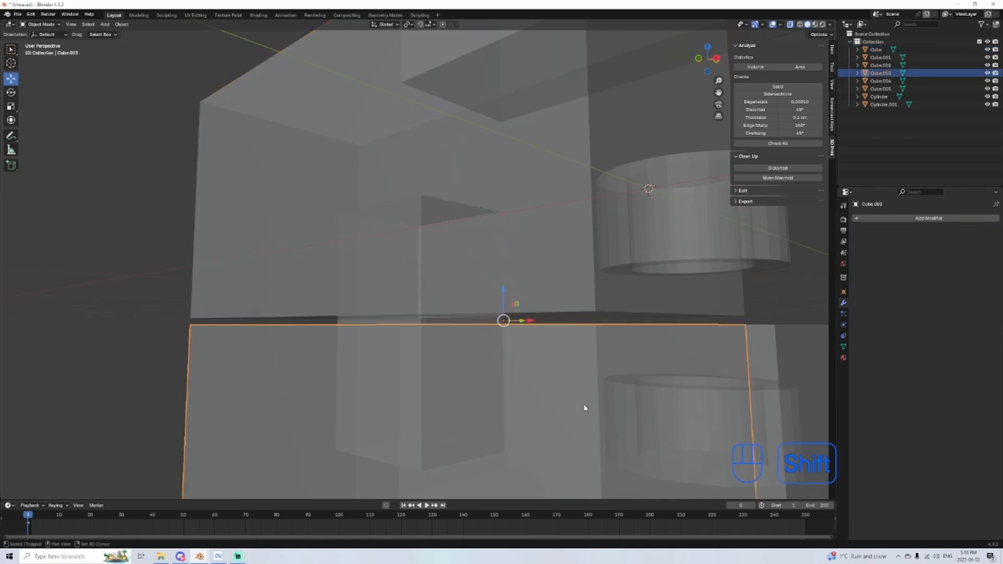
pyautogui.moveTo(585, 407); pyautogui.dragTo(512, 329, button='middle')
pyautogui.click(924, 219)
pyautogui.moveTo(897, 222)
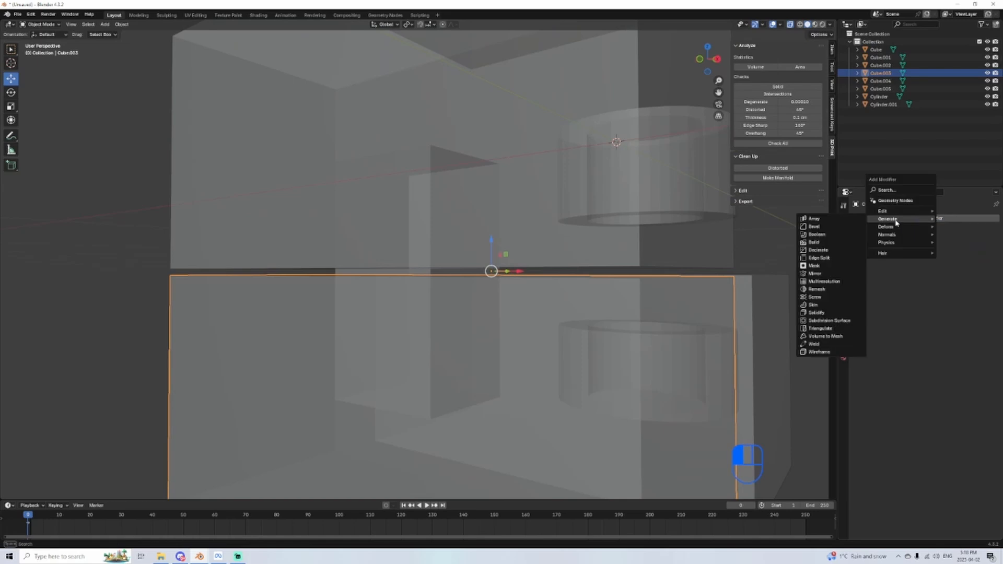
pyautogui.click(842, 235)
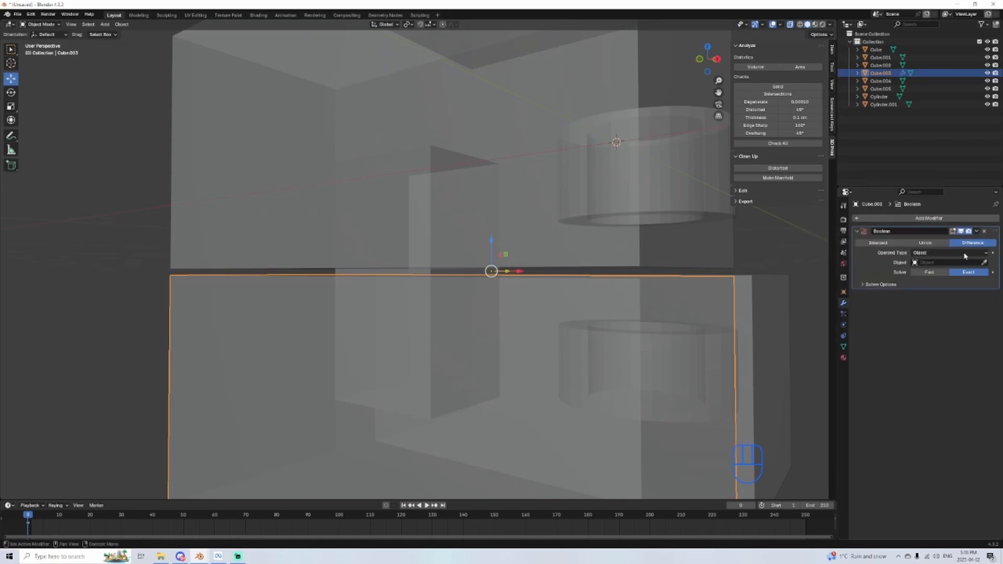
pyautogui.click(432, 275)
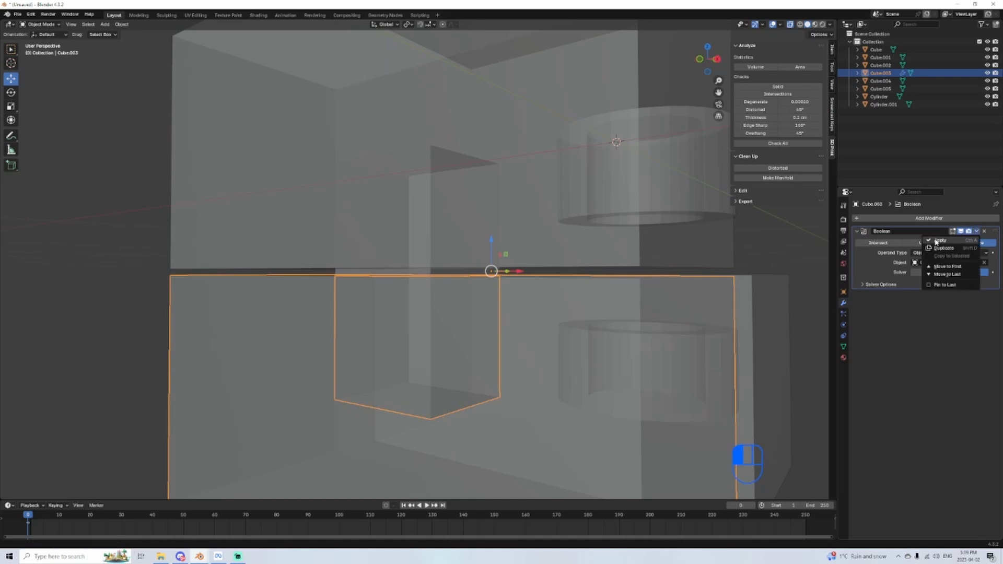
pyautogui.click(938, 241)
# Step: Delete the original peg and move the upper cube piece along Y, away from the lower piece
pyautogui.click(421, 276)
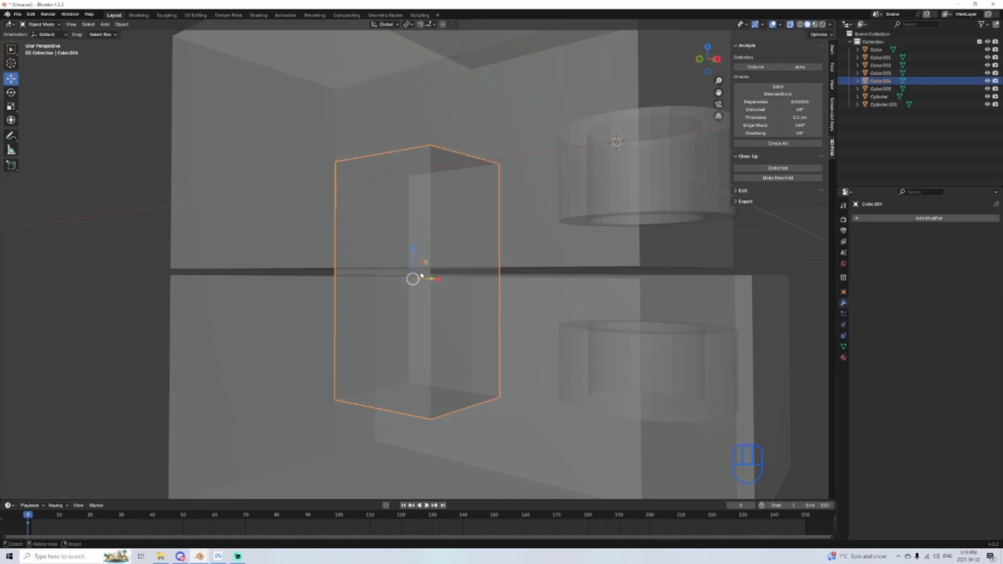
pyautogui.press('Delete')
pyautogui.moveTo(447, 307); pyautogui.dragTo(493, 218, button='middle')
pyautogui.click(460, 217)
pyautogui.press('g')
pyautogui.press('x')
pyautogui.press('y')
pyautogui.click(254, 223)
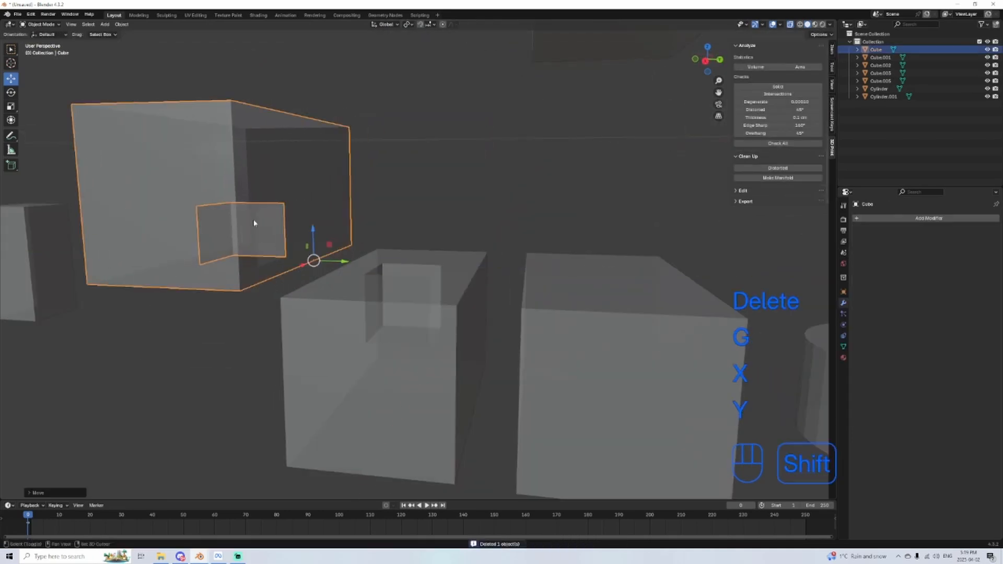
# Step: Turn off X-ray display and inspect the sockets cut into the cube pieces
pyautogui.moveTo(254, 223); pyautogui.dragTo(804, 49, button='middle')
pyautogui.click(790, 24)
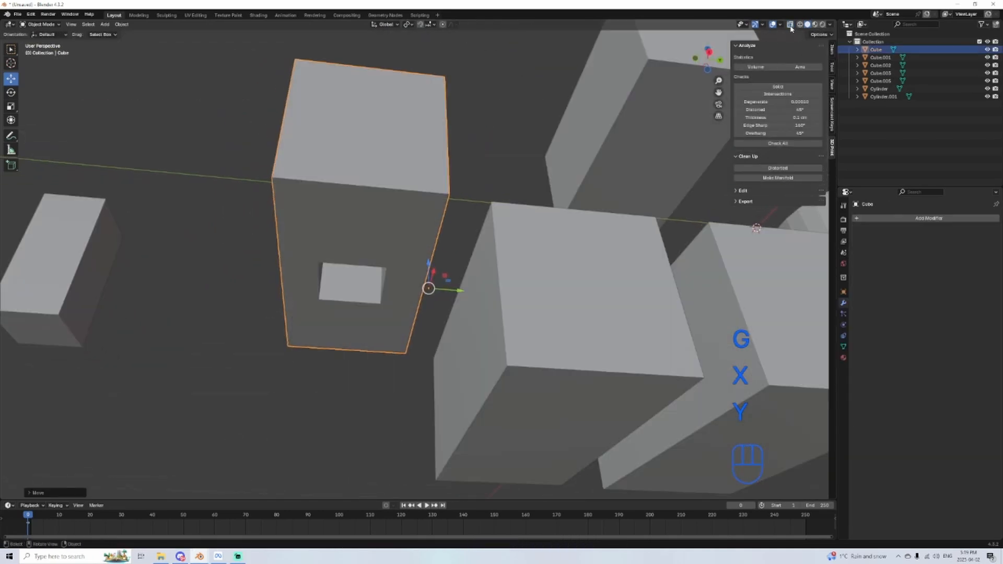
pyautogui.keyDown('shift'); pyautogui.moveTo(261, 302); pyautogui.dragTo(381, 273, button='middle'); pyautogui.keyUp('shift')
pyautogui.scroll(5, 475, 296)
pyautogui.moveTo(475, 296); pyautogui.dragTo(235, 308, button='middle')
# Step: Try moving the smaller peg along Y over the lower piece's socket, and undo the move
pyautogui.click(99, 298)
pyautogui.press('g')
pyautogui.press('y')
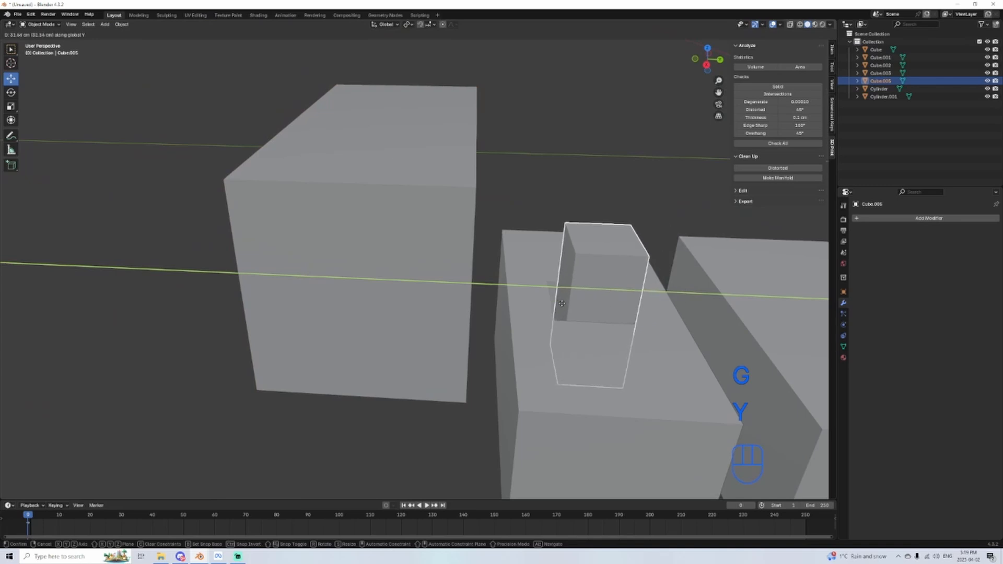
pyautogui.click(559, 304)
pyautogui.moveTo(554, 305); pyautogui.dragTo(564, 363, button='middle')
pyautogui.scroll(2, 432, 336)
pyautogui.keyDown('shift'); pyautogui.moveTo(661, 312); pyautogui.dragTo(575, 210, button='middle'); pyautogui.keyUp('shift')
pyautogui.scroll(-3, 574, 210)
pyautogui.hotkey('ctrl', 'z')
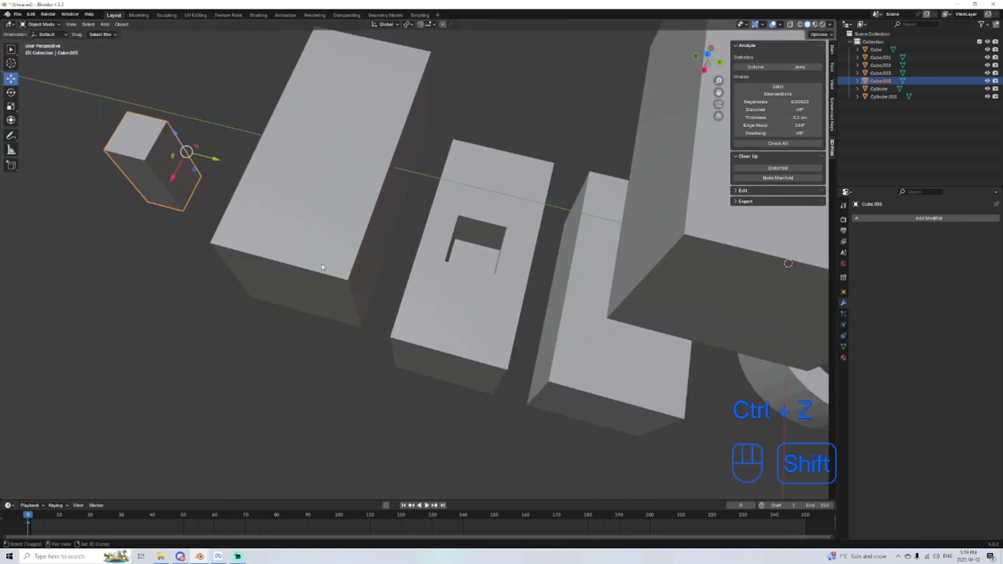
# Step: Move the upper cube piece back along Y over the lower piece with the socket
pyautogui.keyDown('shift'); pyautogui.moveTo(322, 266); pyautogui.dragTo(431, 309, button='middle'); pyautogui.keyUp('shift')
pyautogui.moveTo(431, 308); pyautogui.dragTo(494, 290, button='middle')
pyautogui.click(478, 224)
pyautogui.press('g')
pyautogui.press('y')
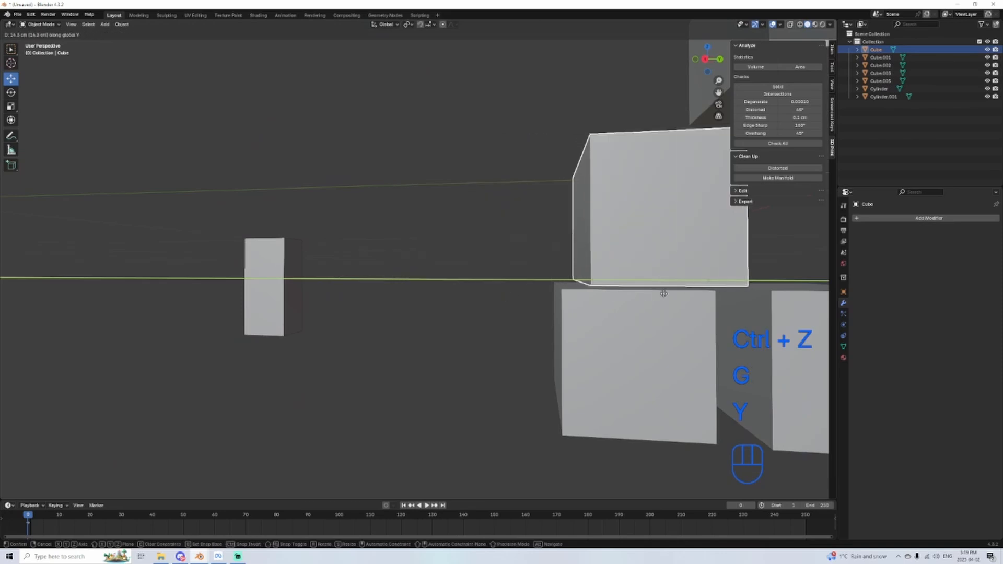
pyautogui.click(644, 297)
# Step: Clear the selection and examine the arrangement of the stacked cube pieces, the separate peg and the cylinder pieces
pyautogui.keyDown('shift'); pyautogui.moveTo(601, 314); pyautogui.dragTo(685, 364, button='middle'); pyautogui.keyUp('shift')
pyautogui.moveTo(502, 337); pyautogui.dragTo(402, 319, button='middle')
pyautogui.keyDown('shift'); pyautogui.moveTo(402, 319); pyautogui.dragTo(423, 305, button='middle'); pyautogui.keyUp('shift')
pyautogui.moveTo(424, 306); pyautogui.dragTo(406, 318, button='middle')
pyautogui.scroll(-4, 389, 293)
pyautogui.scroll(3, 456, 322)
pyautogui.click(651, 302)
pyautogui.scroll(-3, 502, 302)
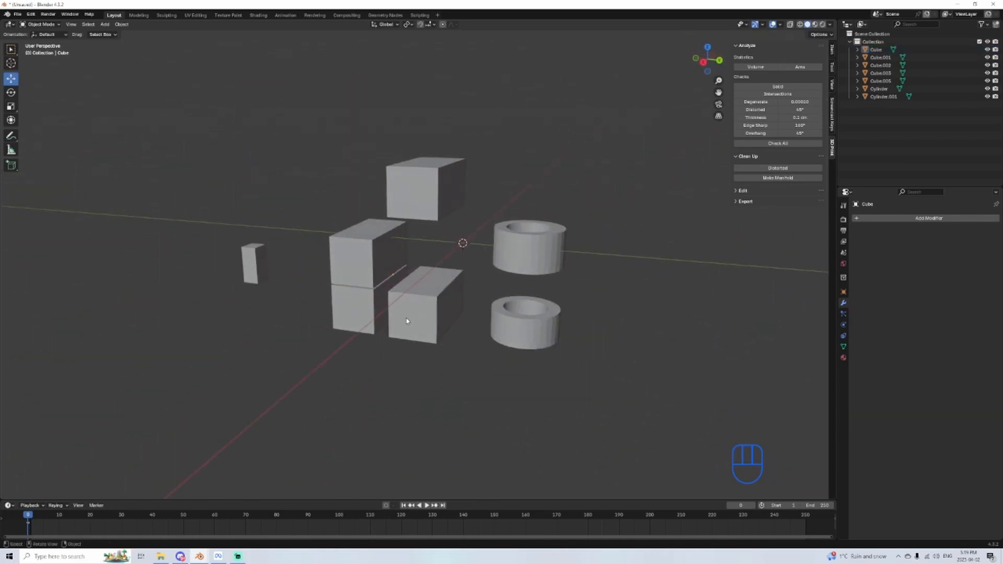